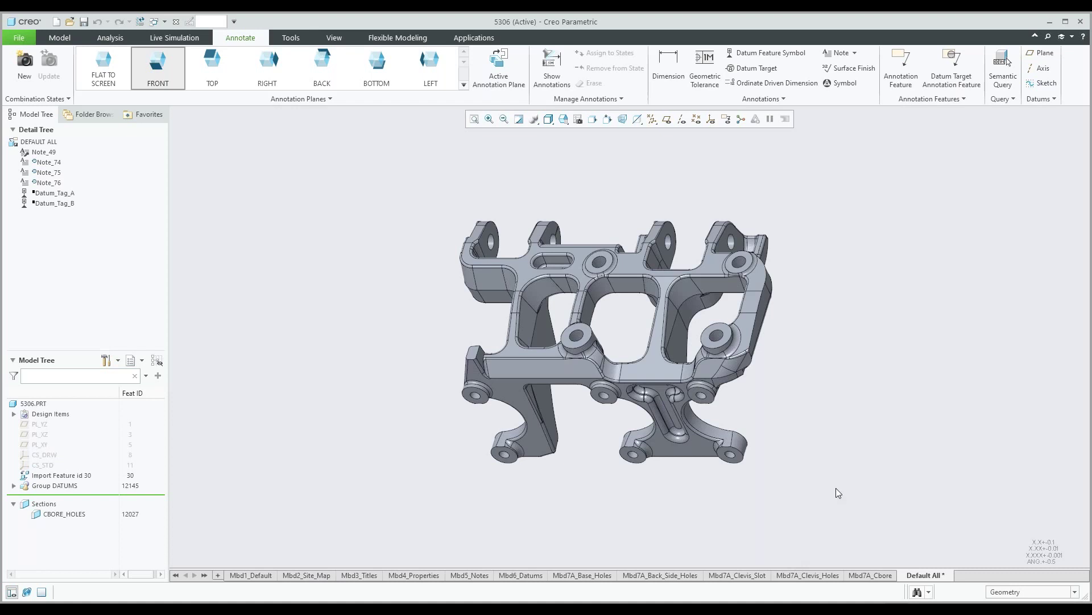
- Open the Detail Options from the Detailing section of the part's Model Properties
{"action": "left_click", "coordinate": [22, 38]}
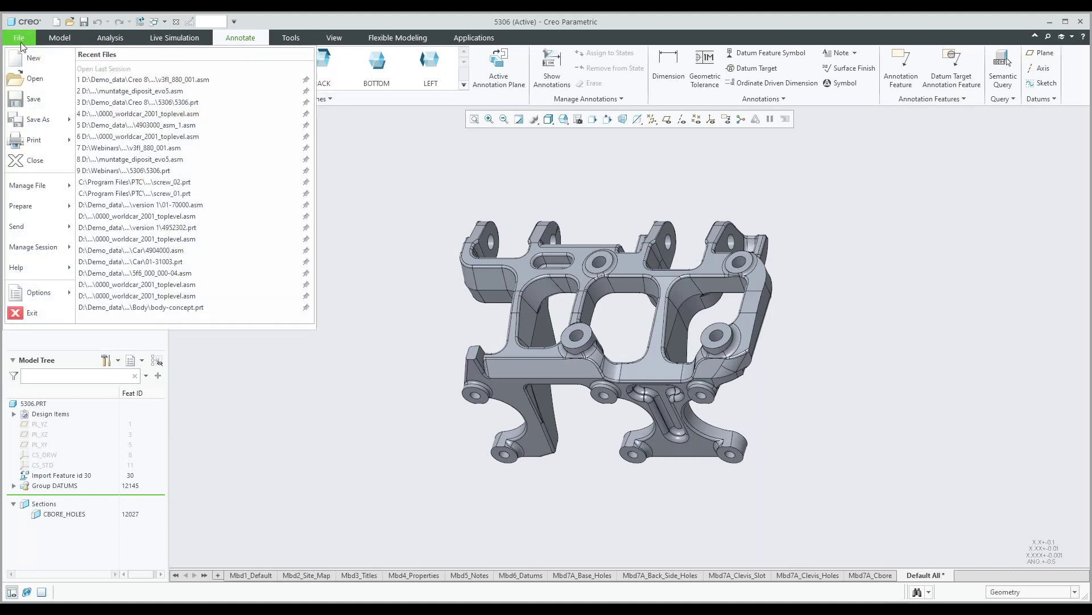
{"action": "mouse_move", "coordinate": [46, 212]}
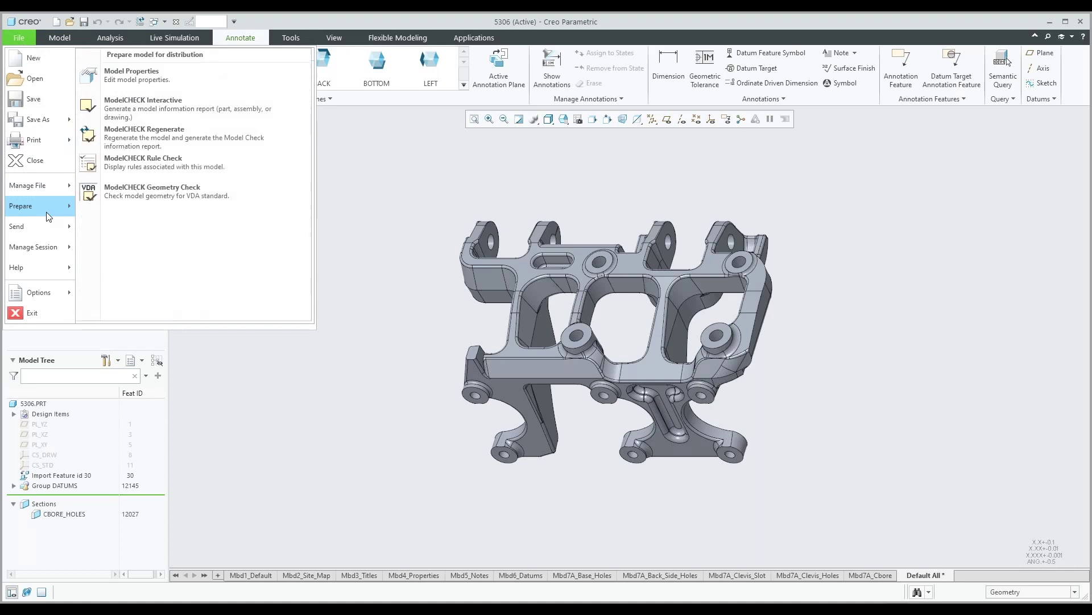
{"action": "left_click", "coordinate": [121, 85]}
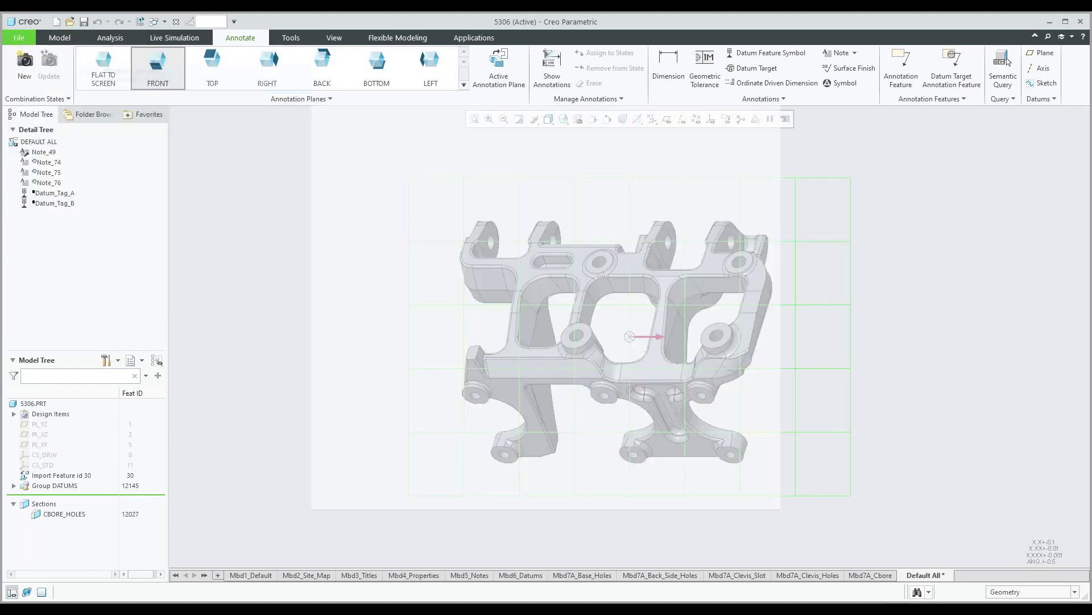
{"action": "scroll", "coordinate": [677, 454], "scroll_direction": "down", "scroll_amount": 3}
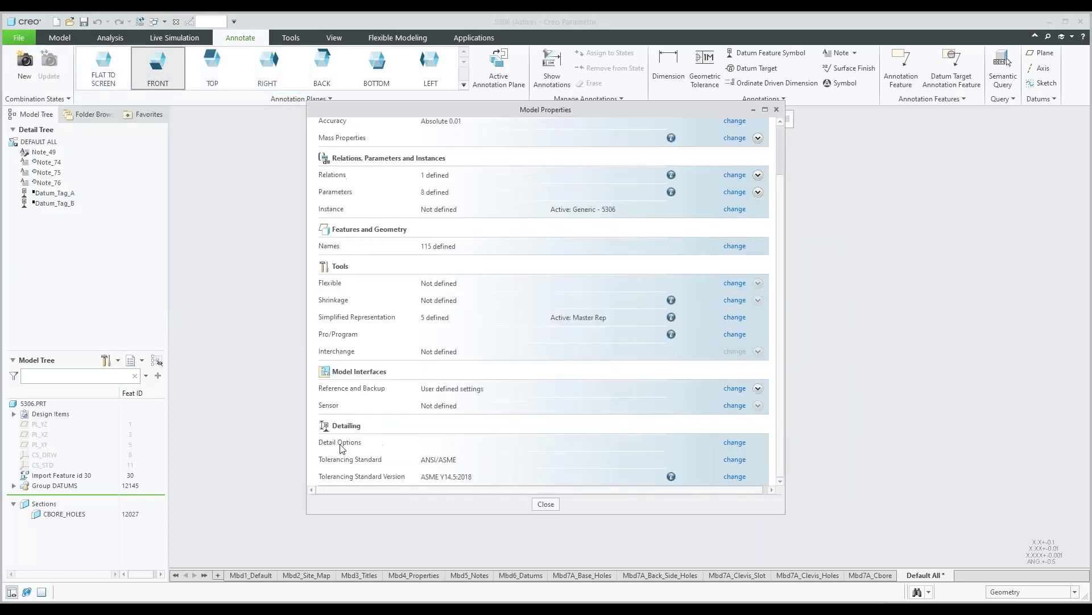
{"action": "left_click", "coordinate": [735, 444]}
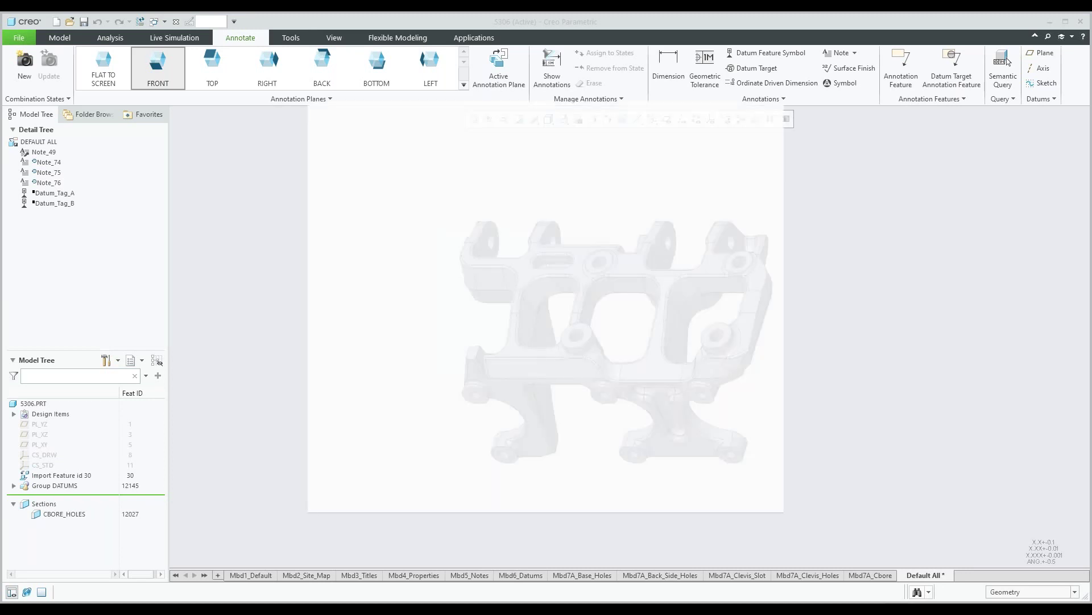
- Review the active model's detail options by category, from dimensions and leaders to geometric tolerancing, and close the options and Model Properties
{"action": "scroll", "coordinate": [432, 239], "scroll_direction": "down", "scroll_amount": 2}
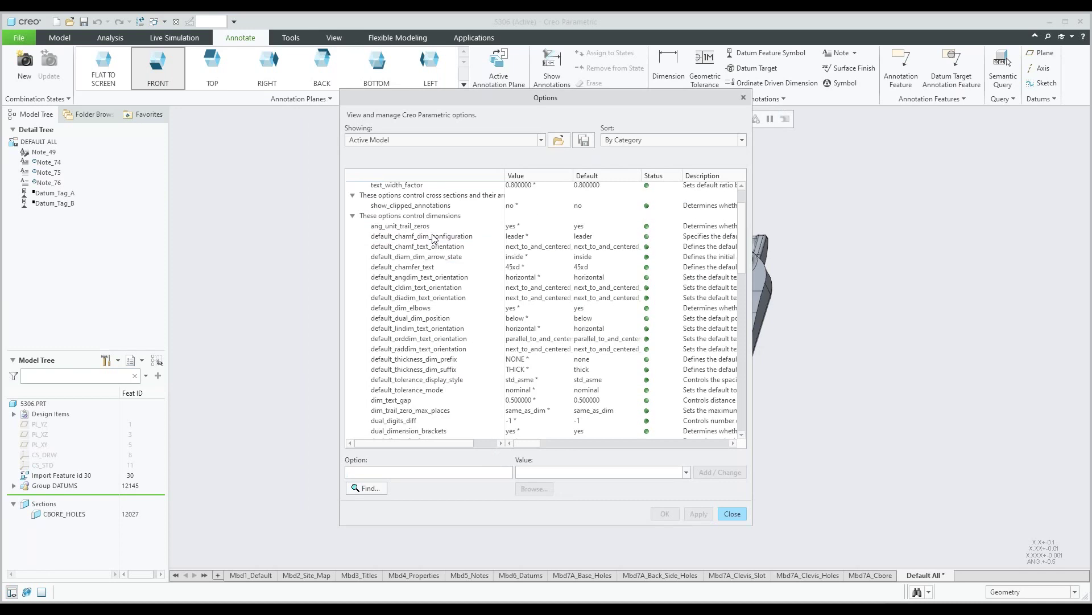
{"action": "scroll", "coordinate": [430, 267], "scroll_direction": "down", "scroll_amount": 3}
{"action": "scroll", "coordinate": [428, 269], "scroll_direction": "down", "scroll_amount": 8}
{"action": "scroll", "coordinate": [428, 270], "scroll_direction": "down", "scroll_amount": 2}
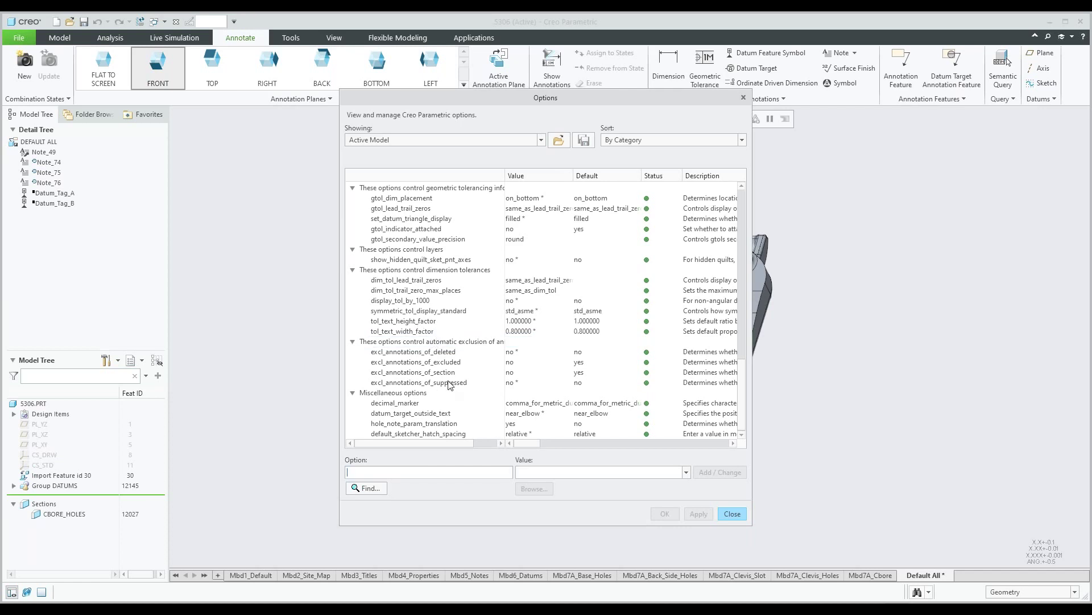
{"action": "scroll", "coordinate": [438, 364], "scroll_direction": "up", "scroll_amount": 2}
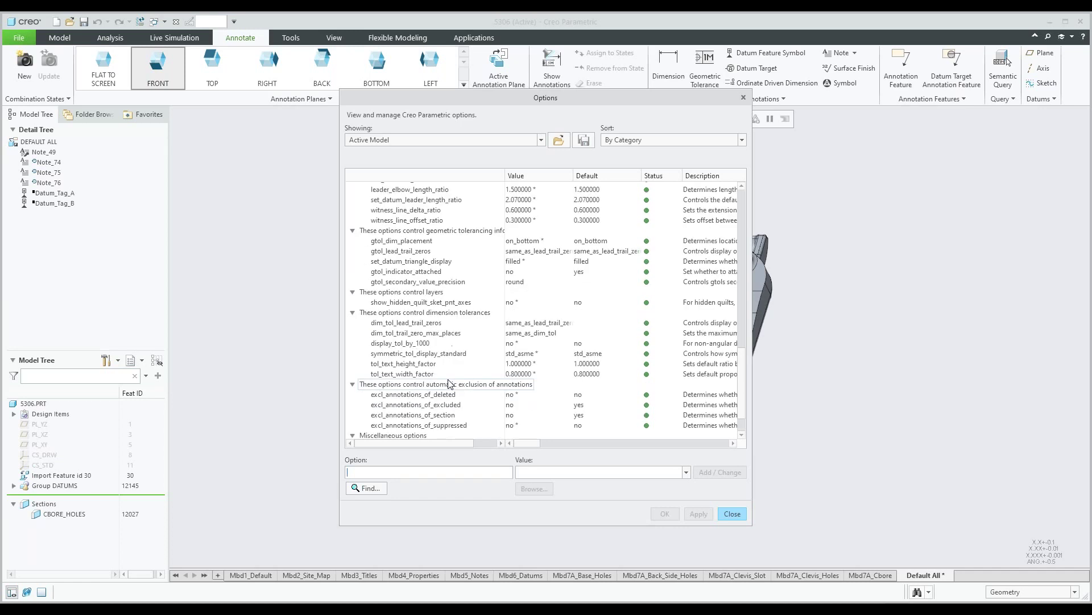
{"action": "scroll", "coordinate": [428, 349], "scroll_direction": "up", "scroll_amount": 1}
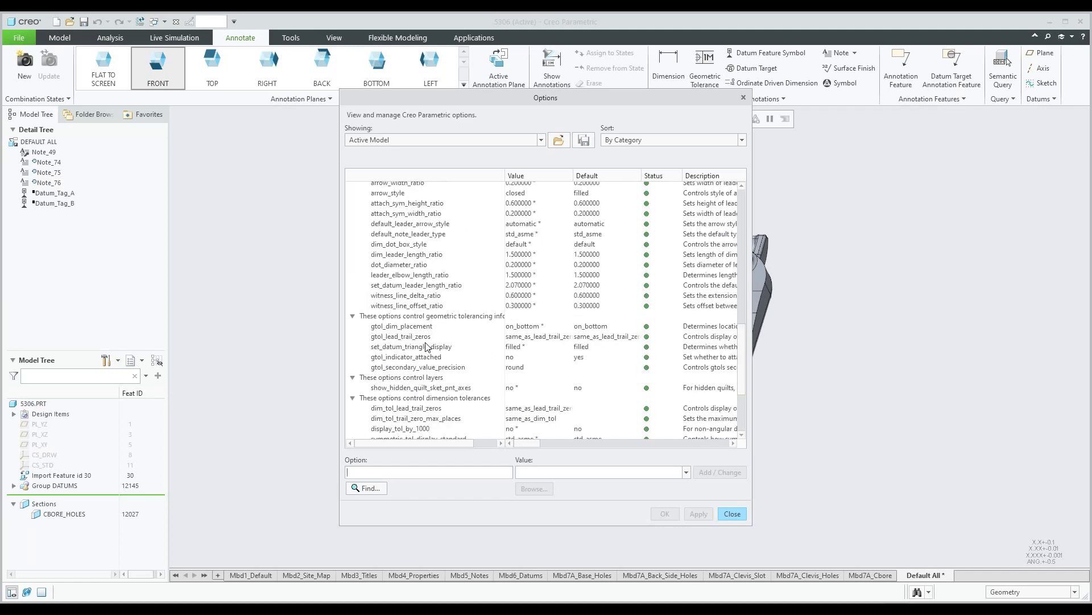
{"action": "scroll", "coordinate": [428, 347], "scroll_direction": "up", "scroll_amount": 2}
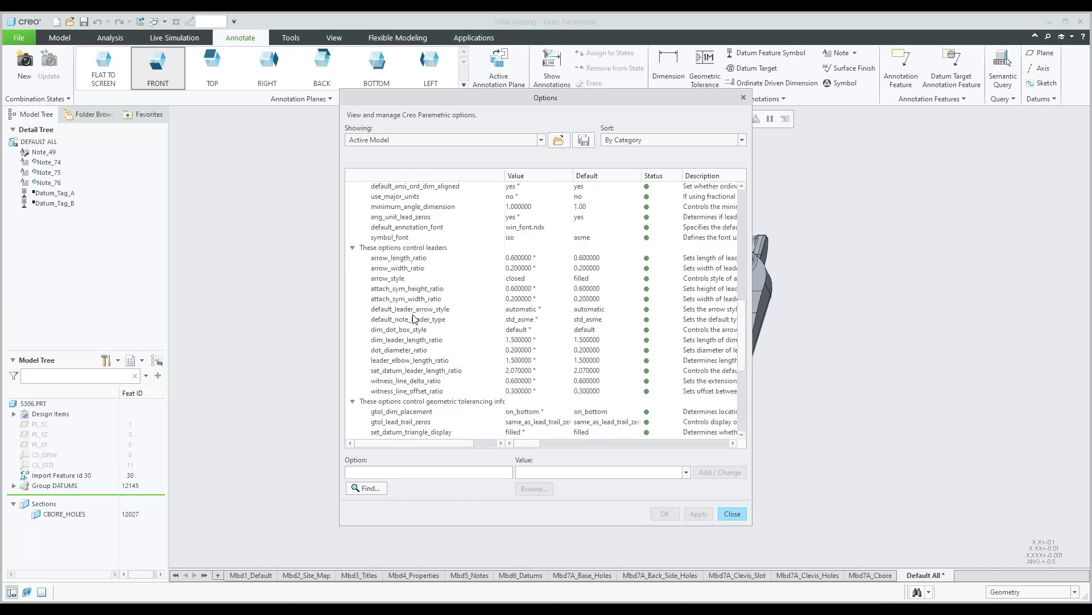
{"action": "scroll", "coordinate": [413, 319], "scroll_direction": "up", "scroll_amount": 4}
{"action": "scroll", "coordinate": [413, 319], "scroll_direction": "up", "scroll_amount": 5}
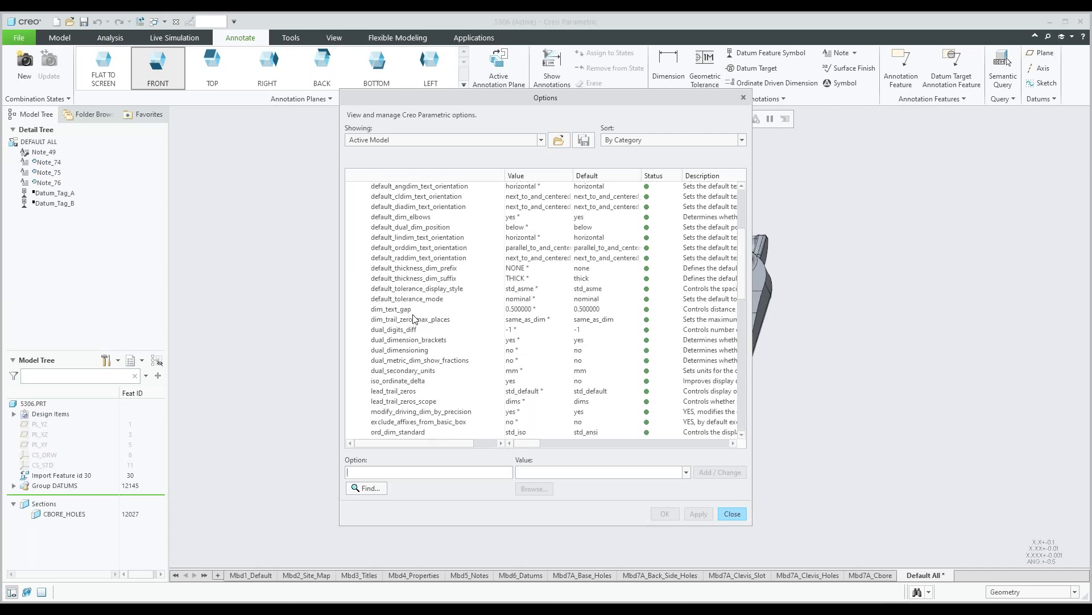
{"action": "left_click", "coordinate": [733, 514]}
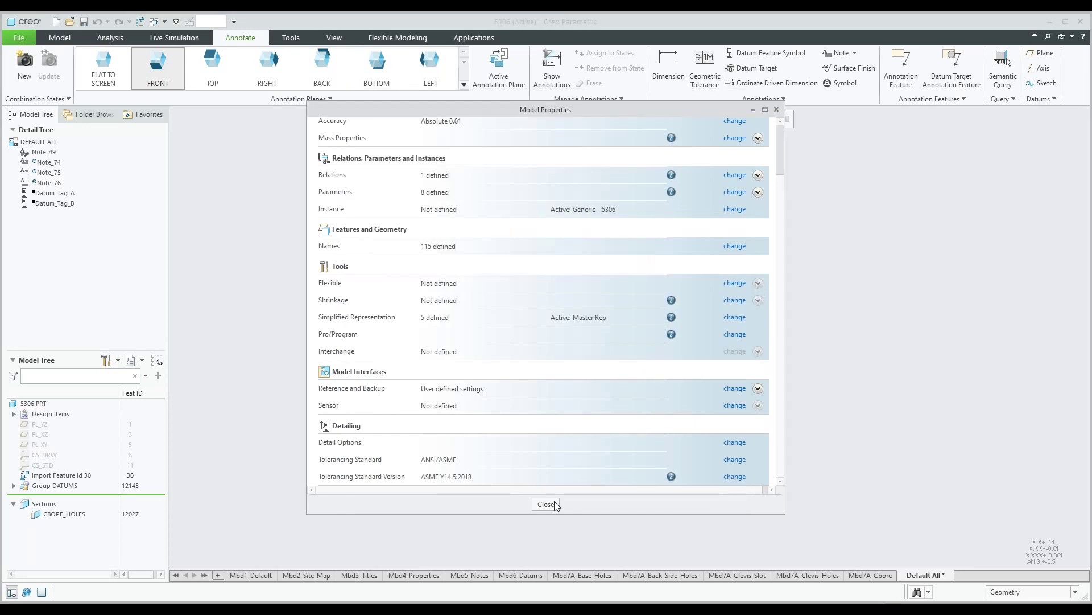
{"action": "left_click", "coordinate": [553, 504]}
- Display the combination states Mbd1_Default, Mbd2_Site_Map and Mbd3_Titles one after another
{"action": "left_click", "coordinate": [255, 575]}
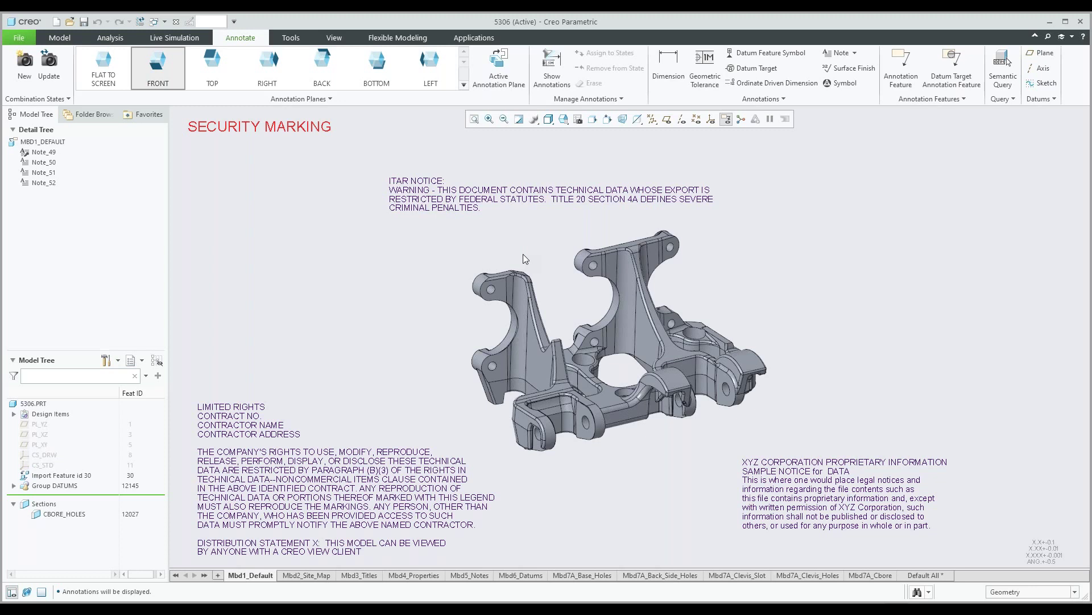
{"action": "left_click", "coordinate": [295, 576]}
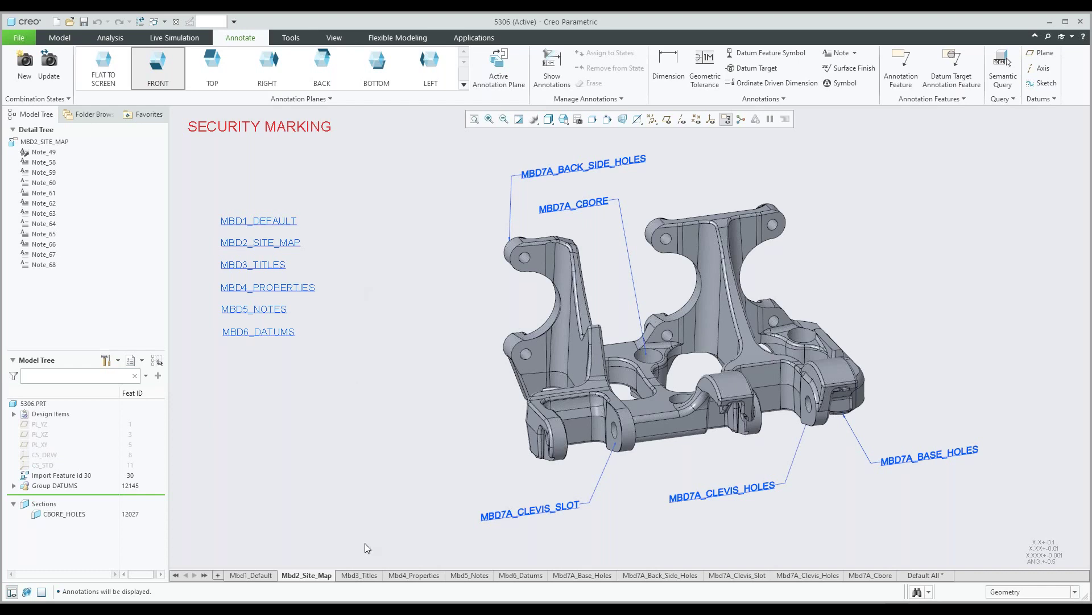
{"action": "left_click", "coordinate": [364, 575]}
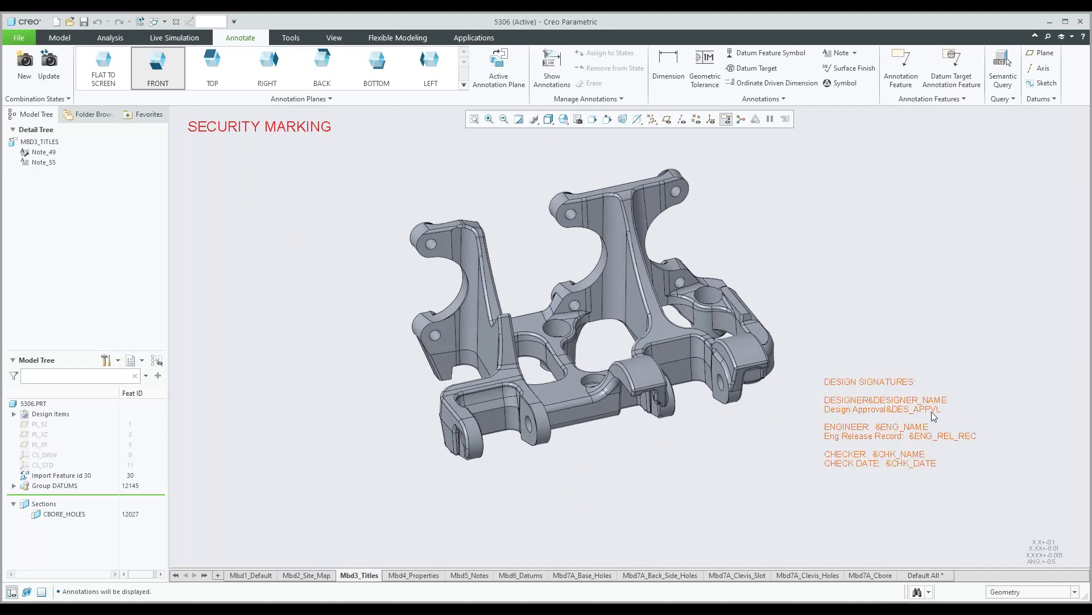
- Examine how the design signatures note behaves in Mbd3_Titles while the bracket is zoomed and rotated
{"action": "scroll", "coordinate": [931, 412], "scroll_direction": "up", "scroll_amount": 2}
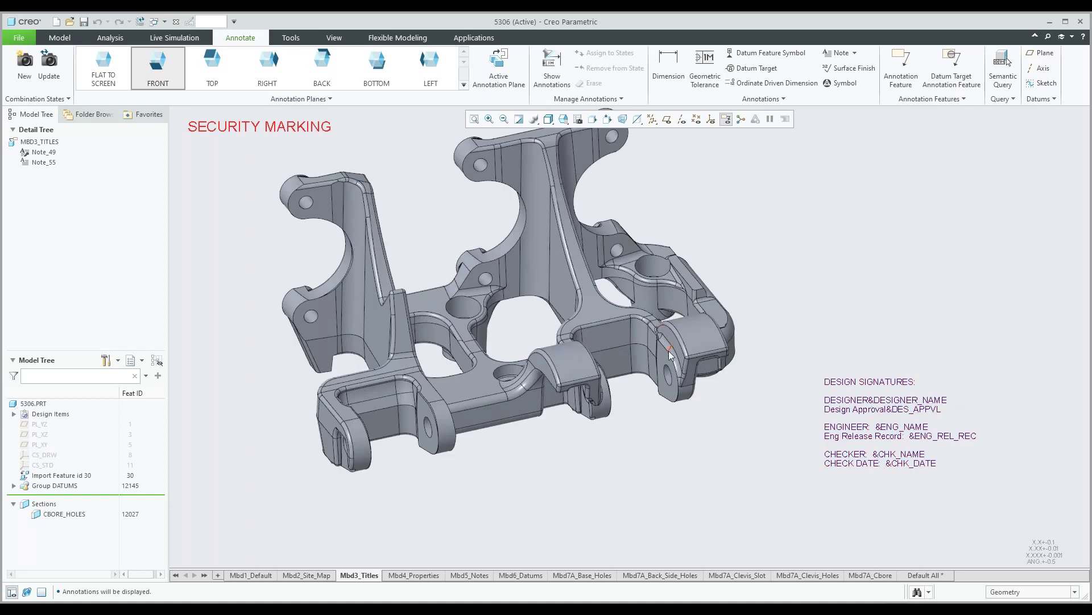
{"action": "scroll", "coordinate": [668, 351], "scroll_direction": "down", "scroll_amount": 2}
{"action": "scroll", "coordinate": [666, 348], "scroll_direction": "down", "scroll_amount": 2}
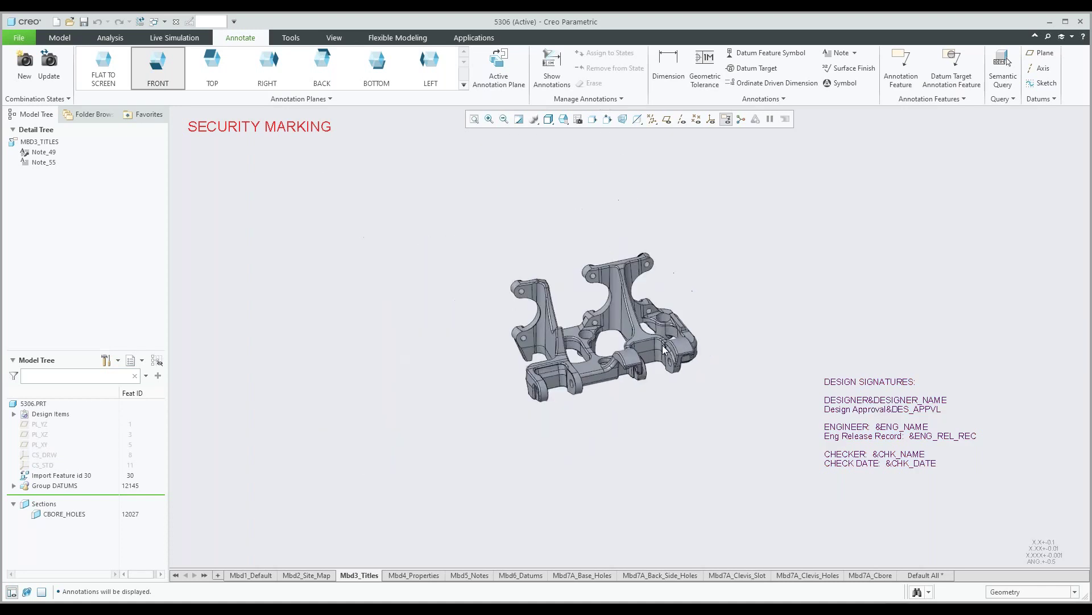
{"action": "scroll", "coordinate": [660, 346], "scroll_direction": "up", "scroll_amount": 4}
{"action": "mouse_move", "coordinate": [657, 347]}
{"action": "middle_mouse_down"}
{"action": "mouse_move", "coordinate": [549, 305]}
{"action": "mouse_move", "coordinate": [569, 342]}
{"action": "middle_mouse_up"}
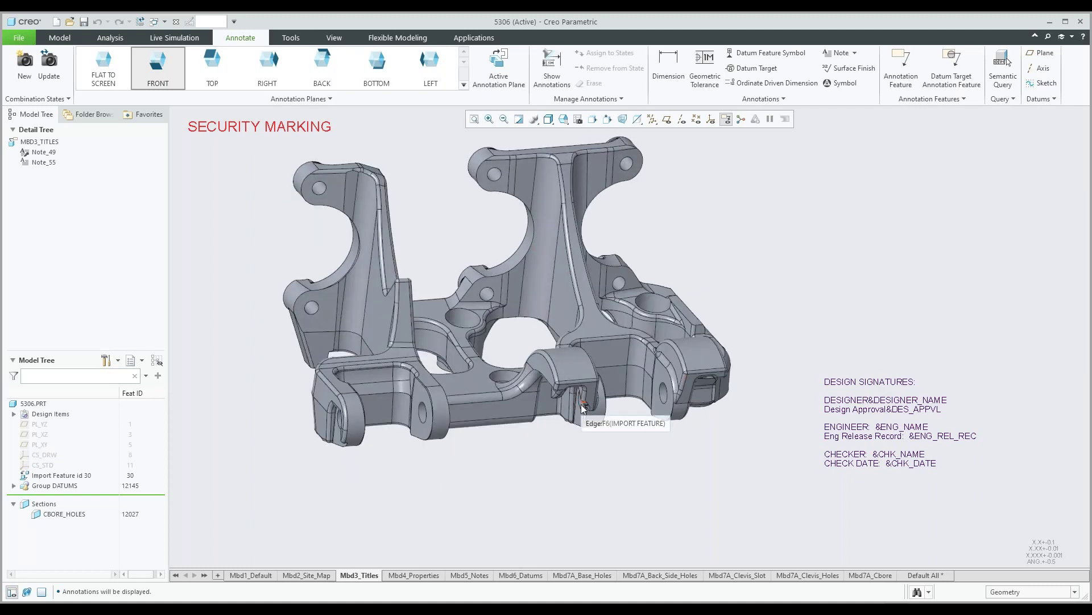
{"action": "mouse_move", "coordinate": [581, 404]}
{"action": "middle_mouse_down"}
{"action": "mouse_move", "coordinate": [637, 314]}
{"action": "mouse_move", "coordinate": [510, 392]}
{"action": "middle_mouse_up"}
{"action": "scroll", "coordinate": [511, 392], "scroll_direction": "down", "scroll_amount": 2}
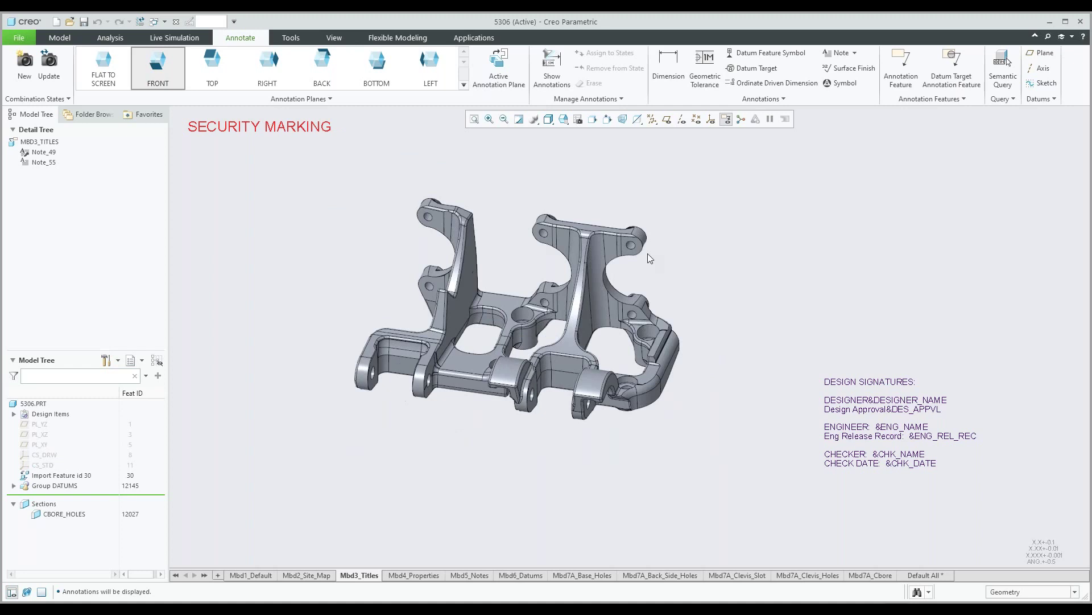
{"action": "scroll", "coordinate": [647, 253], "scroll_direction": "up", "scroll_amount": 3}
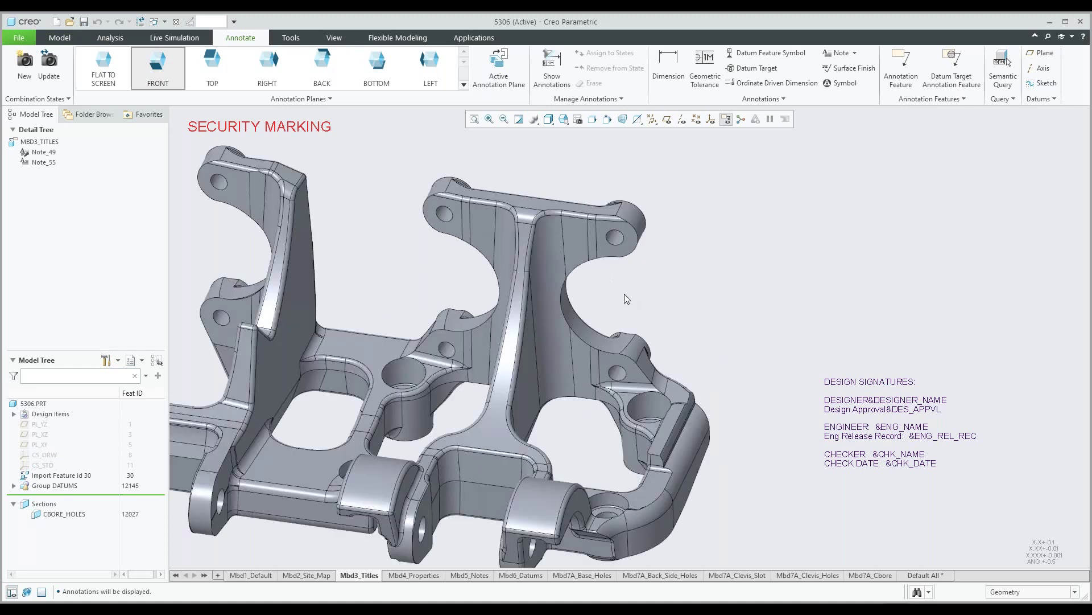
{"action": "scroll", "coordinate": [624, 293], "scroll_direction": "down", "scroll_amount": 2}
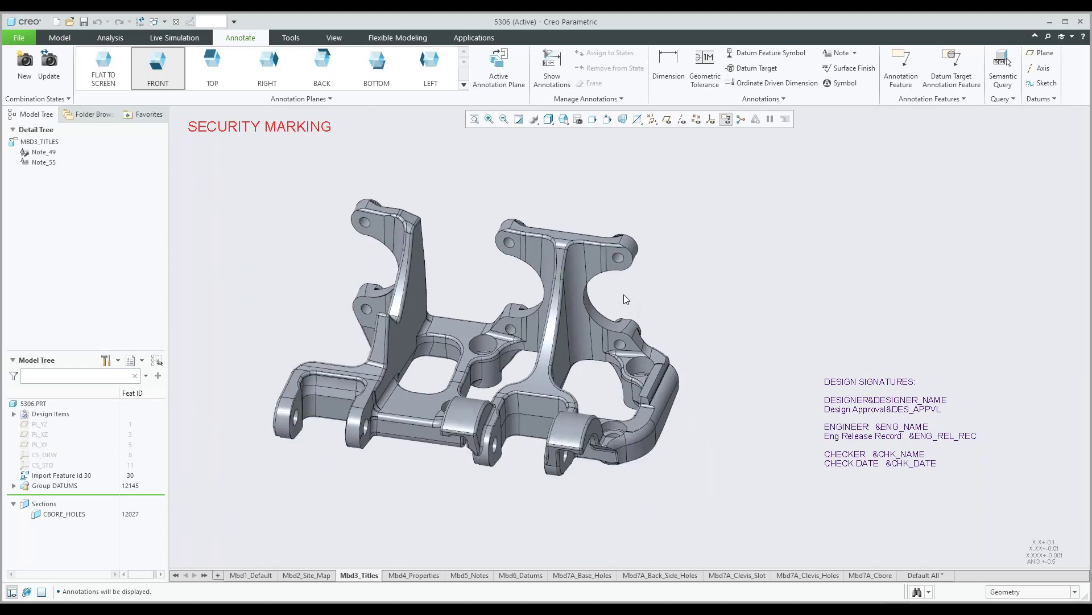
{"action": "middle_click_drag", "start_coordinate": [623, 295], "coordinate": [829, 285]}
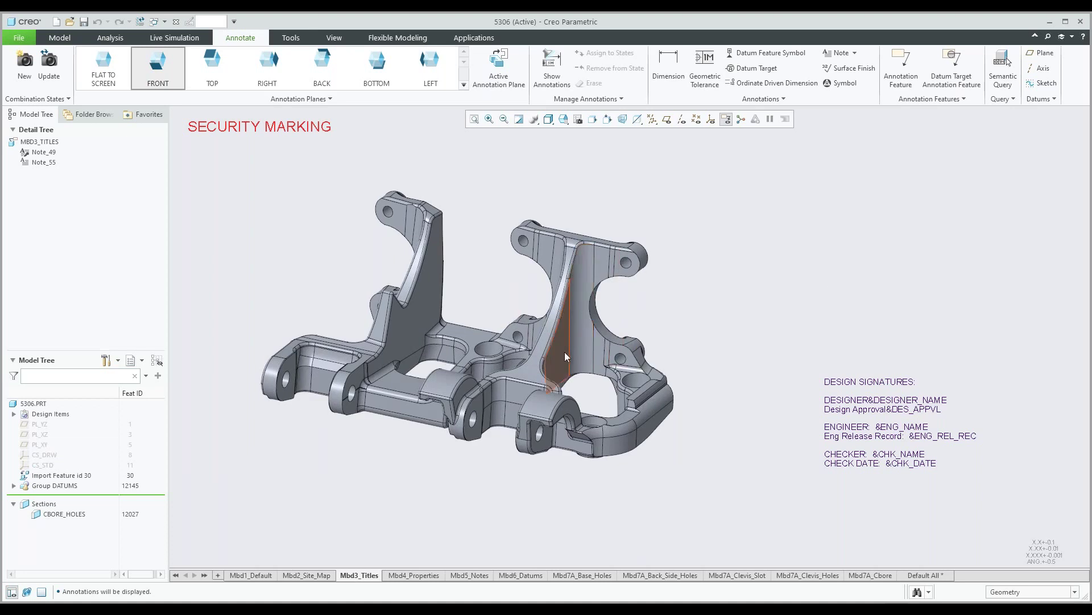
{"action": "mouse_move", "coordinate": [564, 351]}
{"action": "middle_mouse_down"}
{"action": "mouse_move", "coordinate": [564, 374]}
{"action": "mouse_move", "coordinate": [583, 369]}
{"action": "mouse_move", "coordinate": [502, 304]}
{"action": "mouse_move", "coordinate": [471, 310]}
{"action": "mouse_move", "coordinate": [492, 310]}
{"action": "middle_mouse_up"}
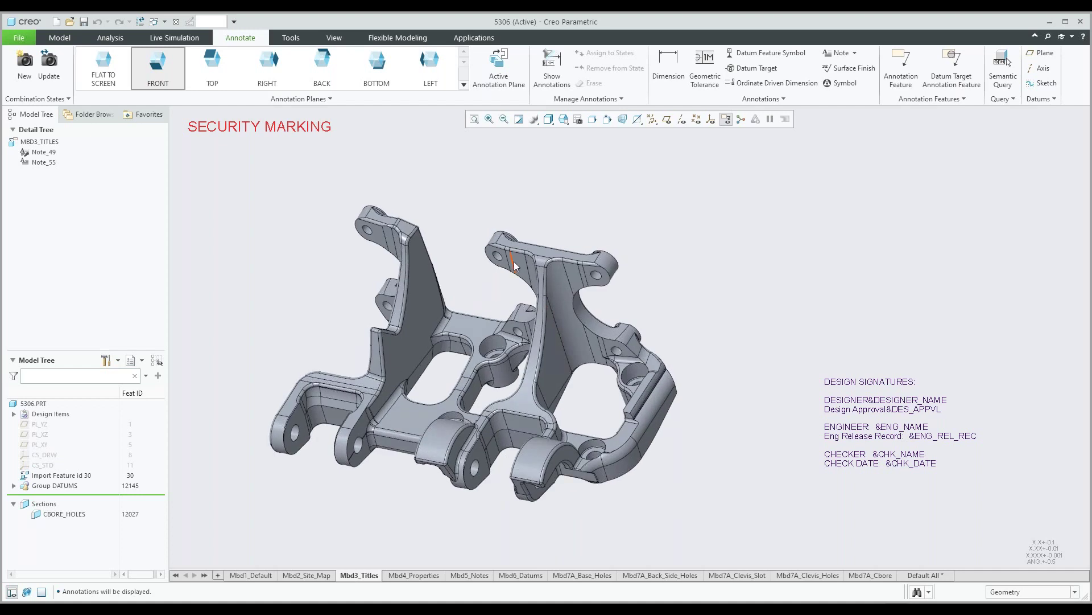
- Show the Mbd4_Properties state and inspect the parameters in the material information note's text, cancelling the editor without changes
{"action": "left_click", "coordinate": [411, 576]}
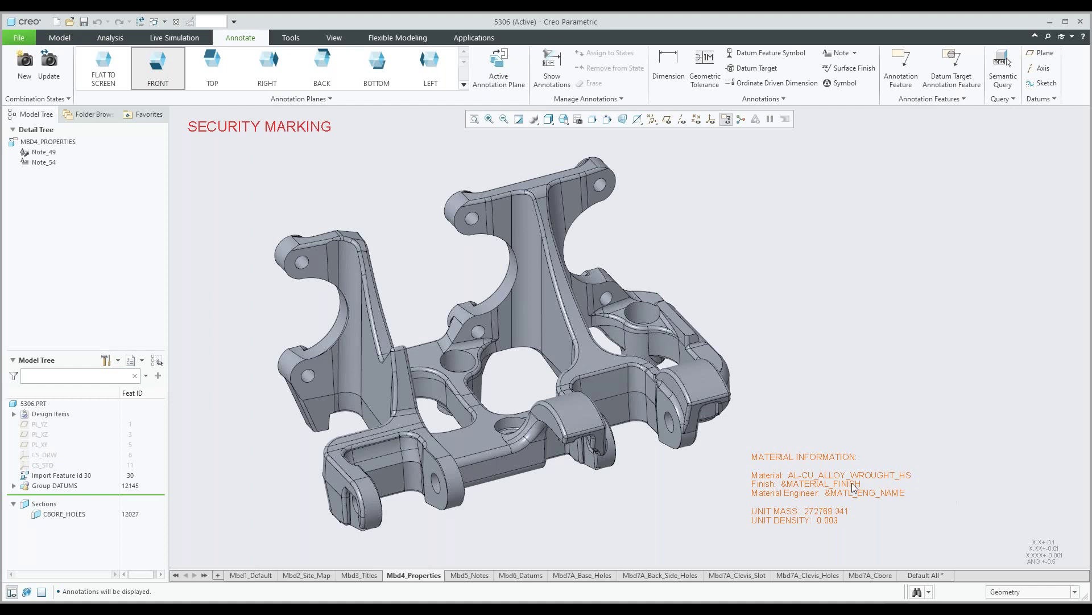
{"action": "scroll", "coordinate": [842, 484], "scroll_direction": "down", "scroll_amount": 2}
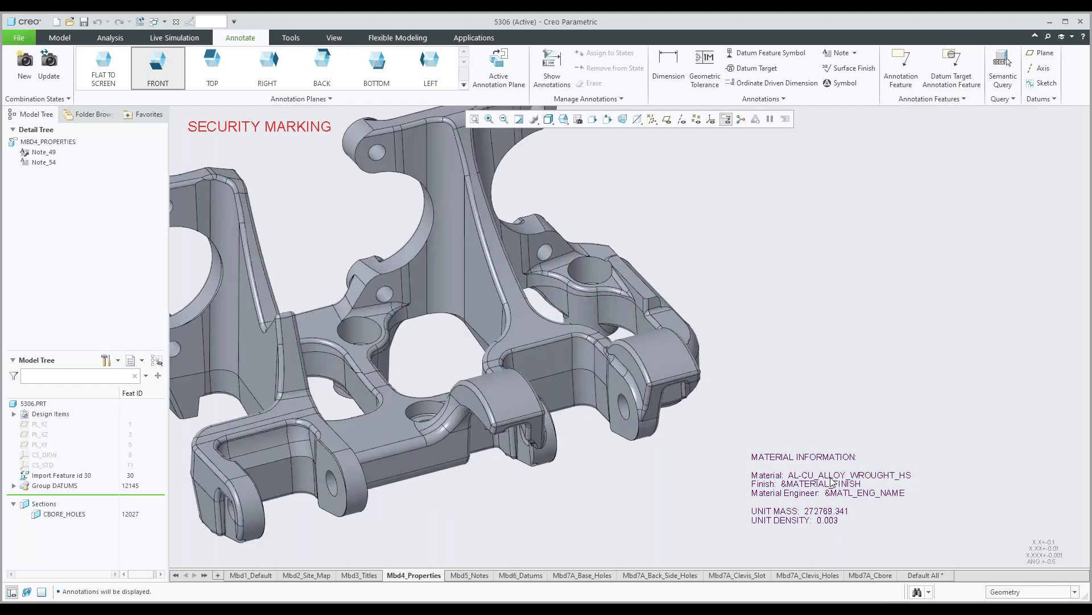
{"action": "left_click", "coordinate": [832, 482]}
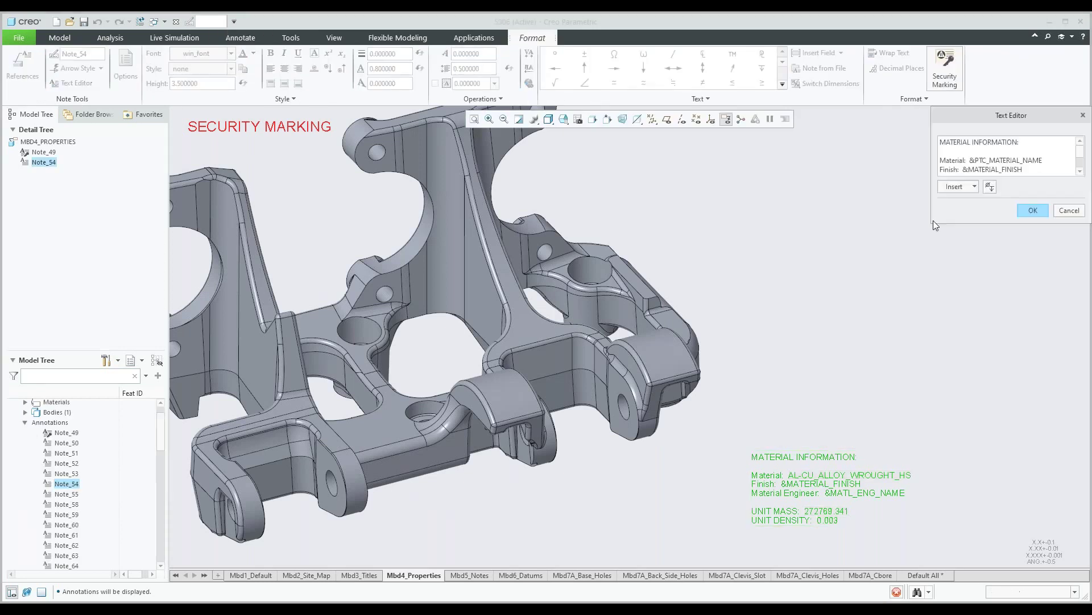
{"action": "left_click_drag", "start_coordinate": [929, 224], "coordinate": [865, 296]}
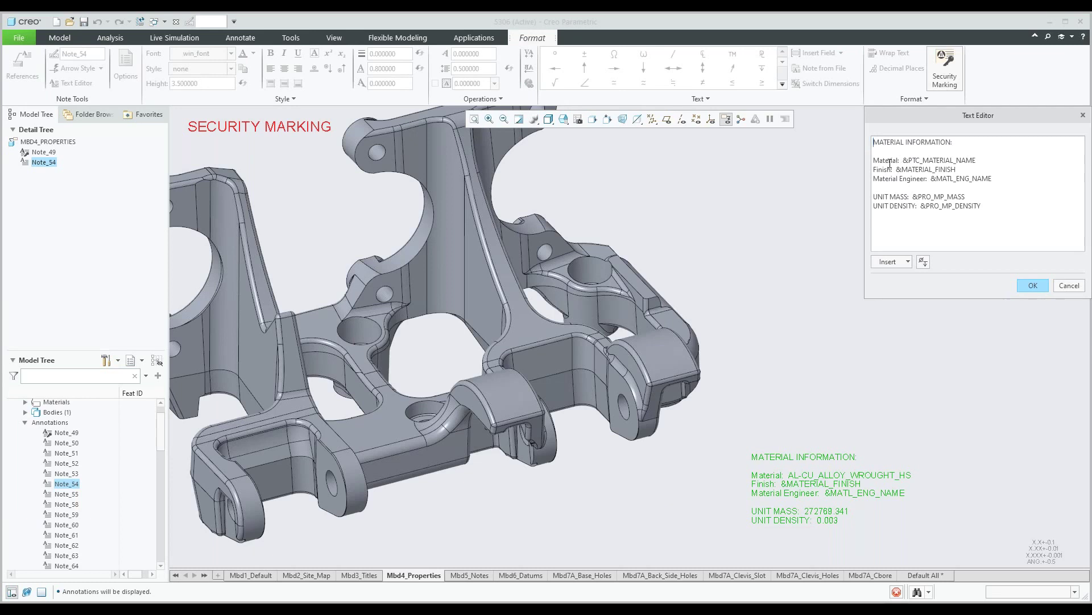
{"action": "left_click_drag", "start_coordinate": [874, 160], "coordinate": [979, 160]}
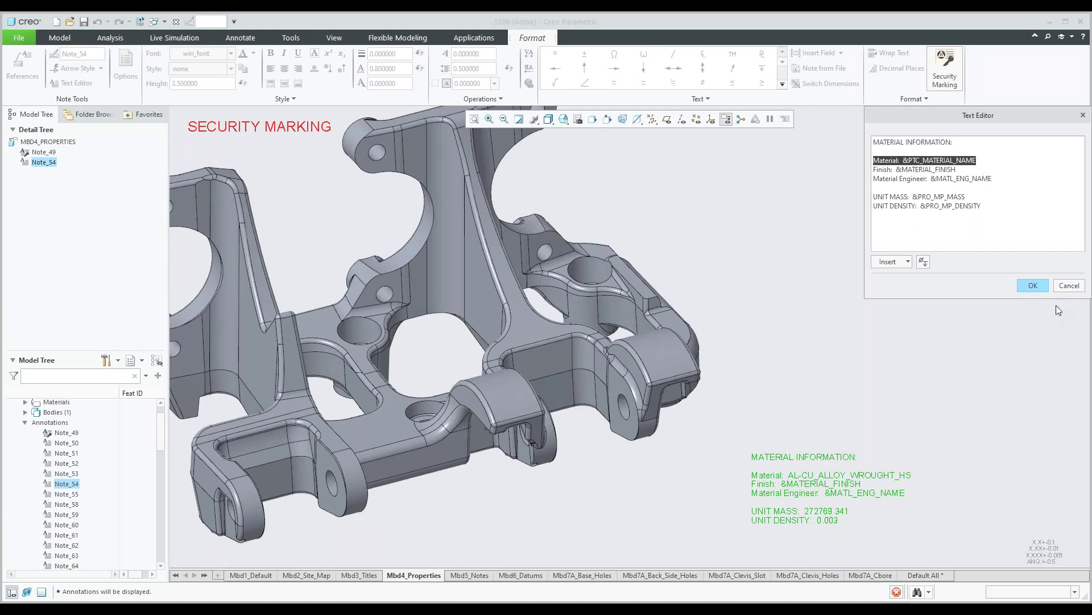
{"action": "left_click", "coordinate": [1069, 286]}
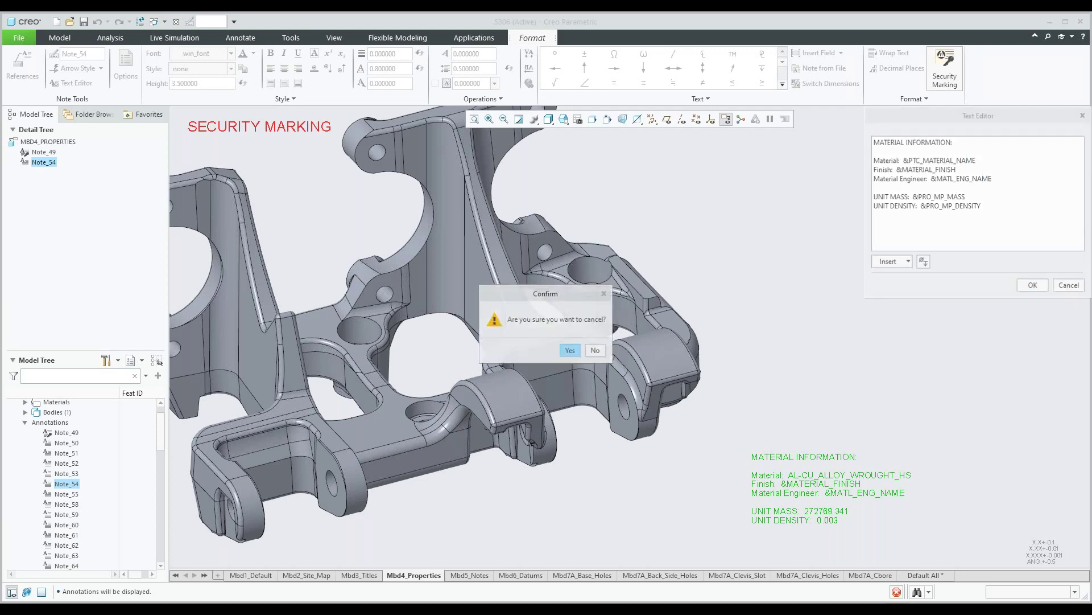
{"action": "left_click", "coordinate": [570, 351]}
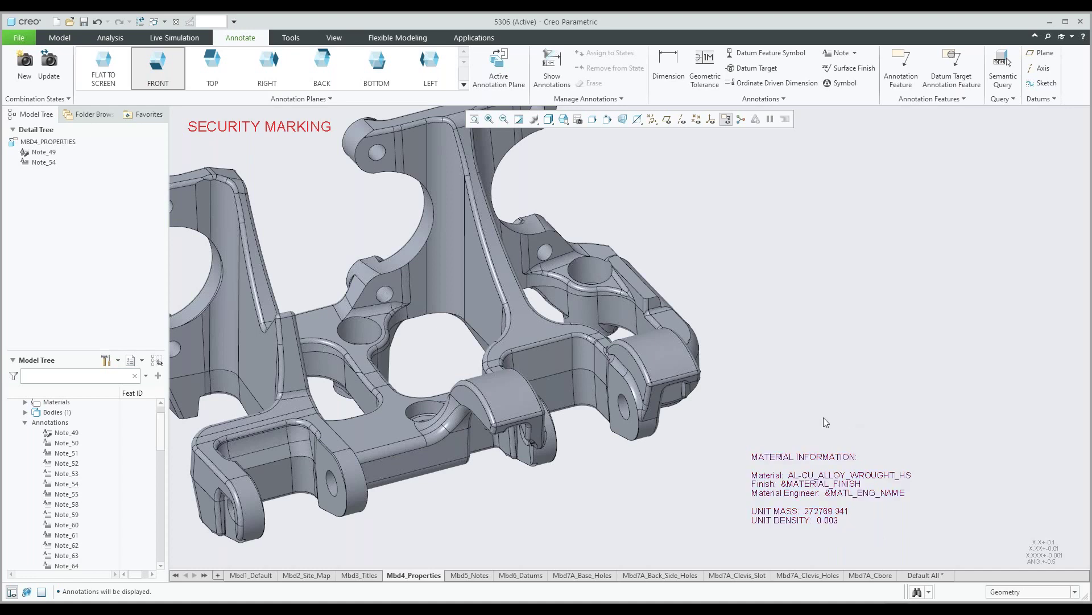
{"action": "scroll", "coordinate": [824, 418], "scroll_direction": "down", "scroll_amount": 3}
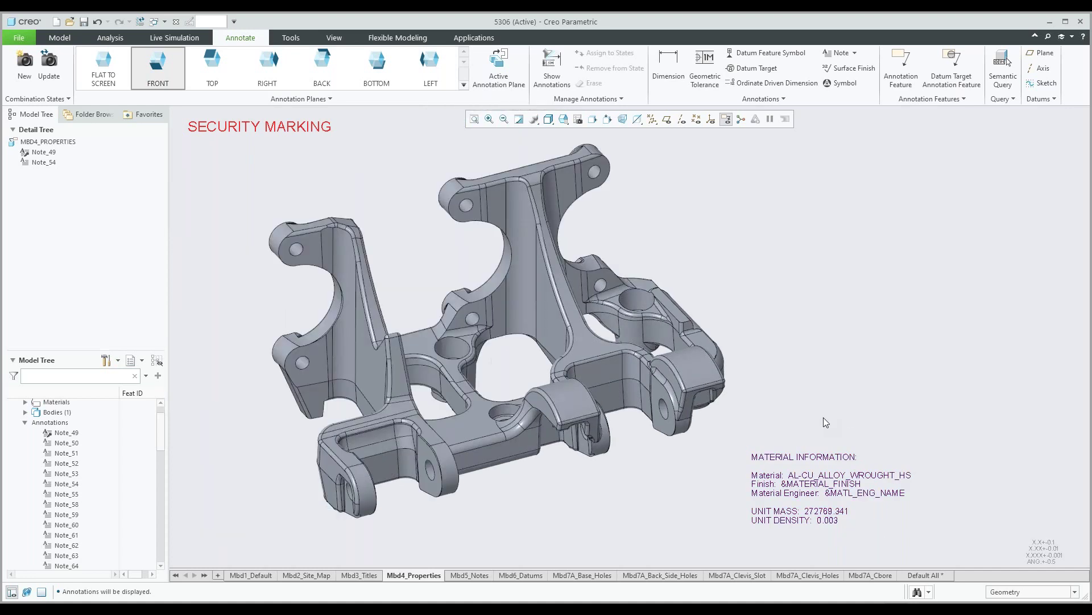
- Display the combination states Mbd5_Notes, Mbd6_Datums, Mbd7A_Base_Holes and Mbd7A_Back_Side_Holes in turn
{"action": "left_click", "coordinate": [471, 576]}
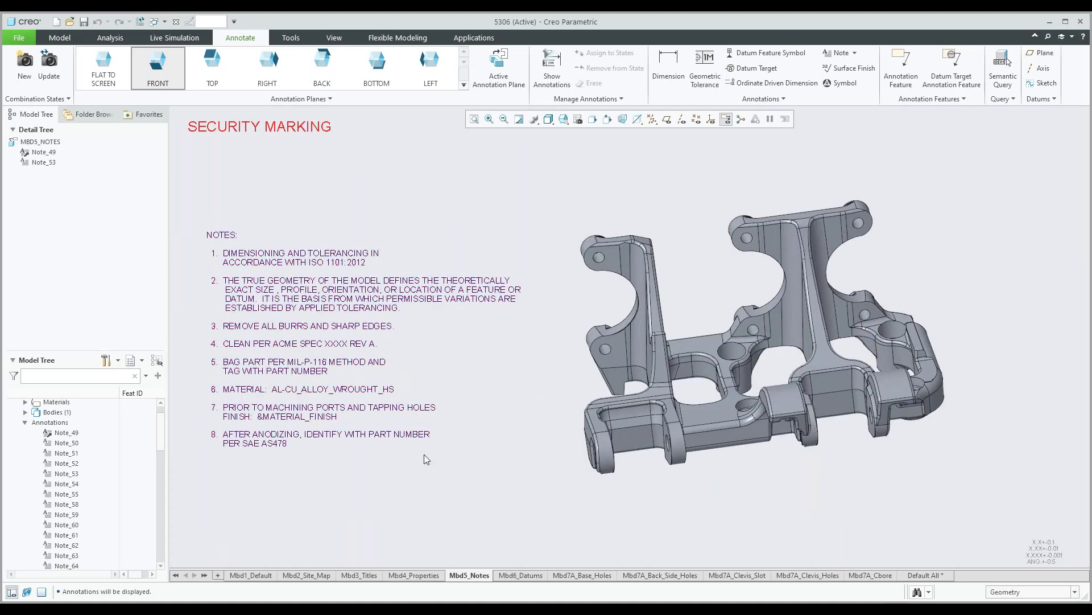
{"action": "left_click", "coordinate": [516, 575]}
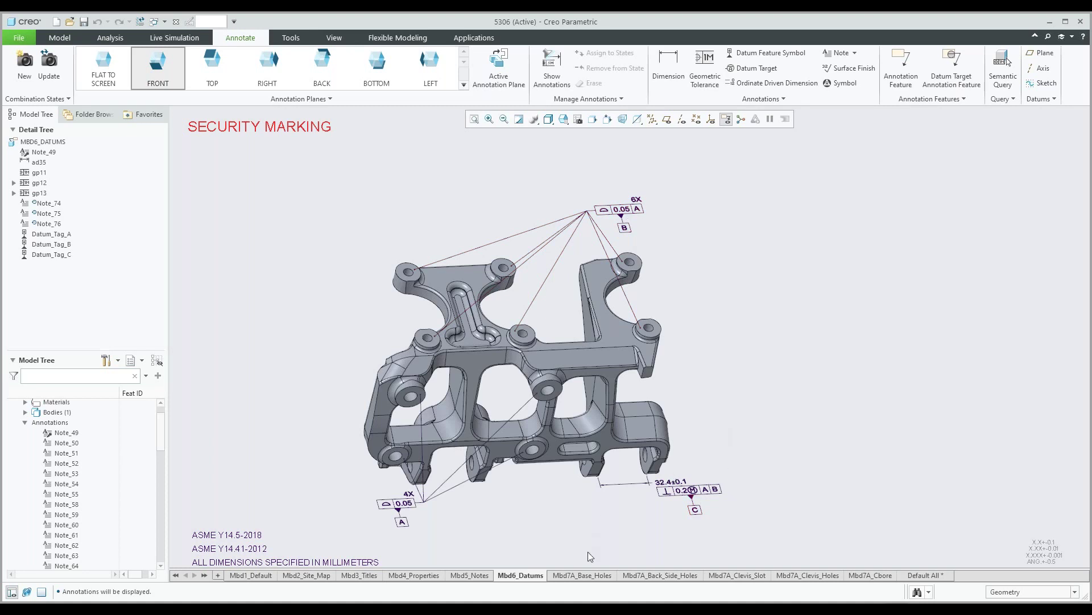
{"action": "left_click", "coordinate": [585, 575]}
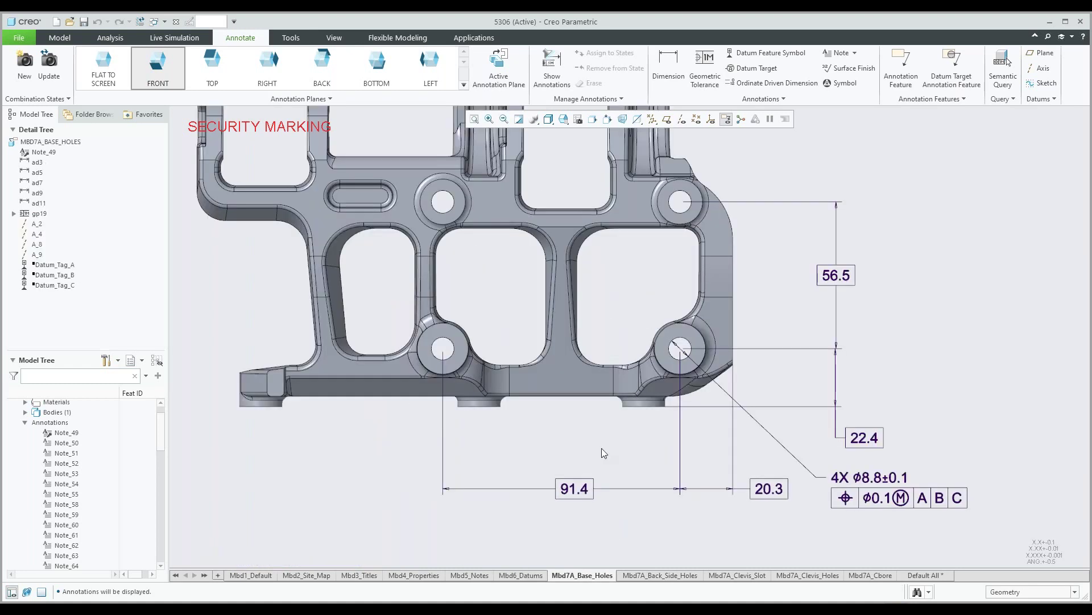
{"action": "left_click", "coordinate": [658, 576]}
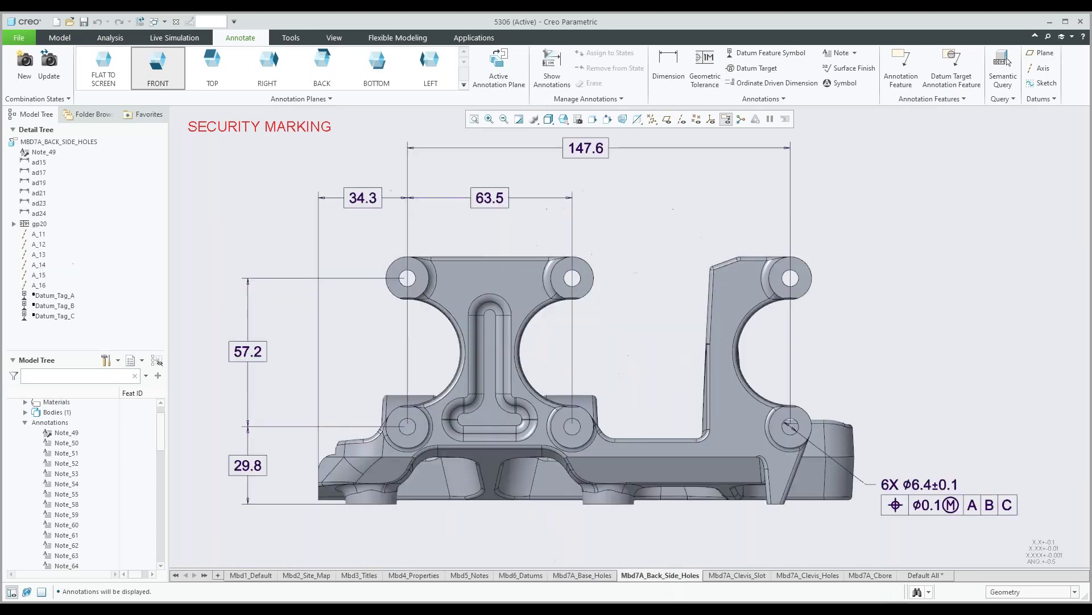
- Examine the Mbd7A_Back_Side_Holes dimensions and hole tolerance from a rotated view of the bracket
{"action": "mouse_move", "coordinate": [618, 285]}
{"action": "middle_mouse_down"}
{"action": "mouse_move", "coordinate": [662, 268]}
{"action": "mouse_move", "coordinate": [558, 319]}
{"action": "mouse_move", "coordinate": [654, 271]}
{"action": "mouse_move", "coordinate": [661, 256]}
{"action": "mouse_move", "coordinate": [490, 278]}
{"action": "mouse_move", "coordinate": [453, 322]}
{"action": "middle_mouse_up"}
{"action": "scroll", "coordinate": [481, 314], "scroll_direction": "down", "scroll_amount": 3}
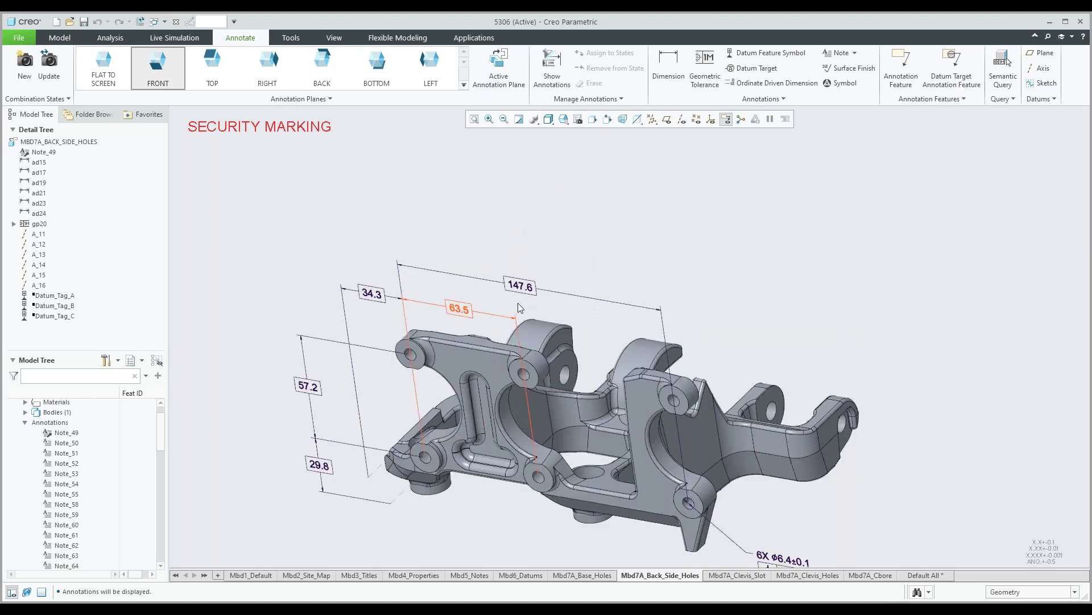
{"action": "scroll", "coordinate": [549, 327], "scroll_direction": "up", "scroll_amount": 3}
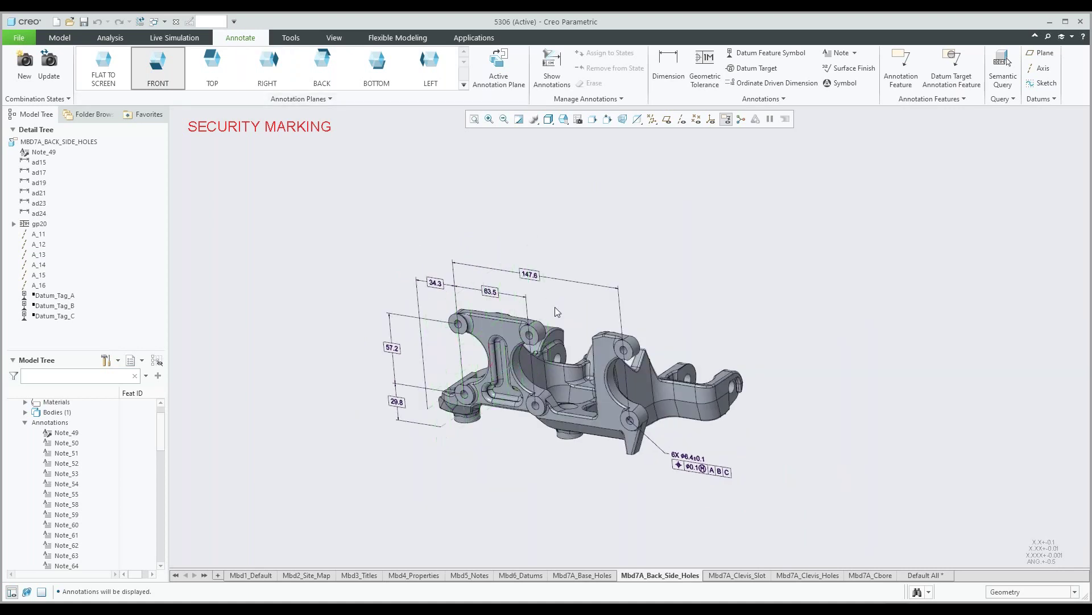
{"action": "middle_click_drag", "start_coordinate": [555, 307], "coordinate": [510, 308], "text": "shift"}
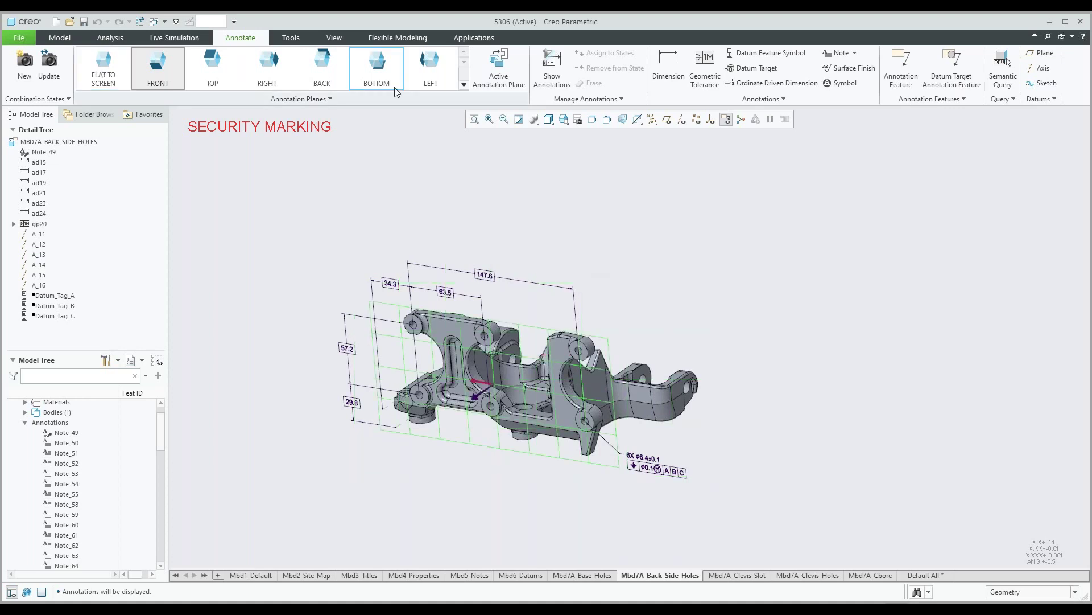
- Display the combination states Mbd7A_Clevis_Slot, Mbd7A_Clevis_Holes and Mbd7A_Cbore in turn, then return to Mbd7A_Clevis_Holes
{"action": "left_click", "coordinate": [738, 576]}
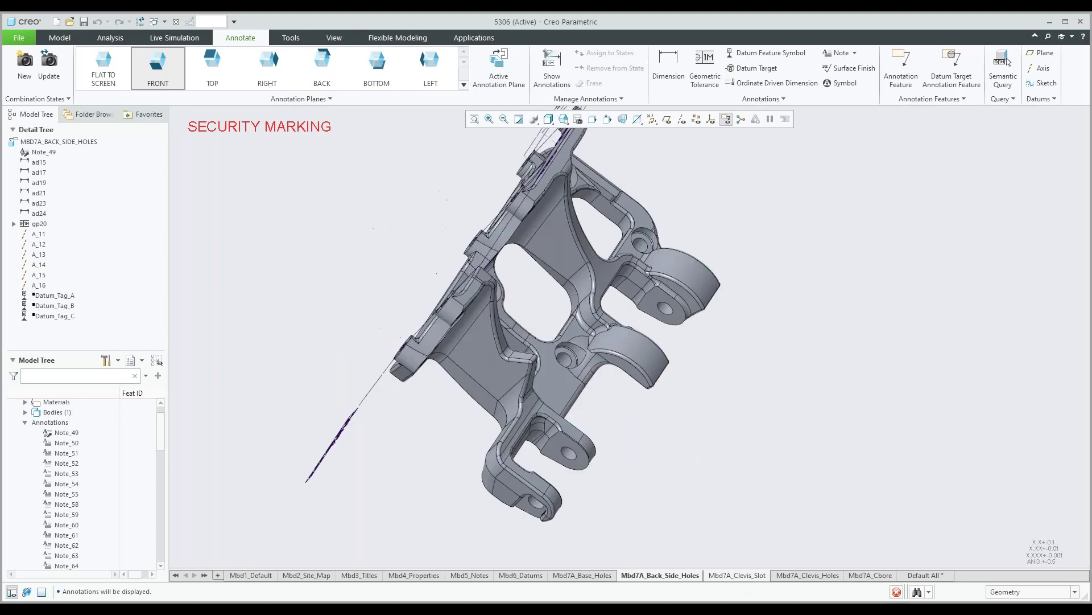
{"action": "left_click", "coordinate": [802, 576]}
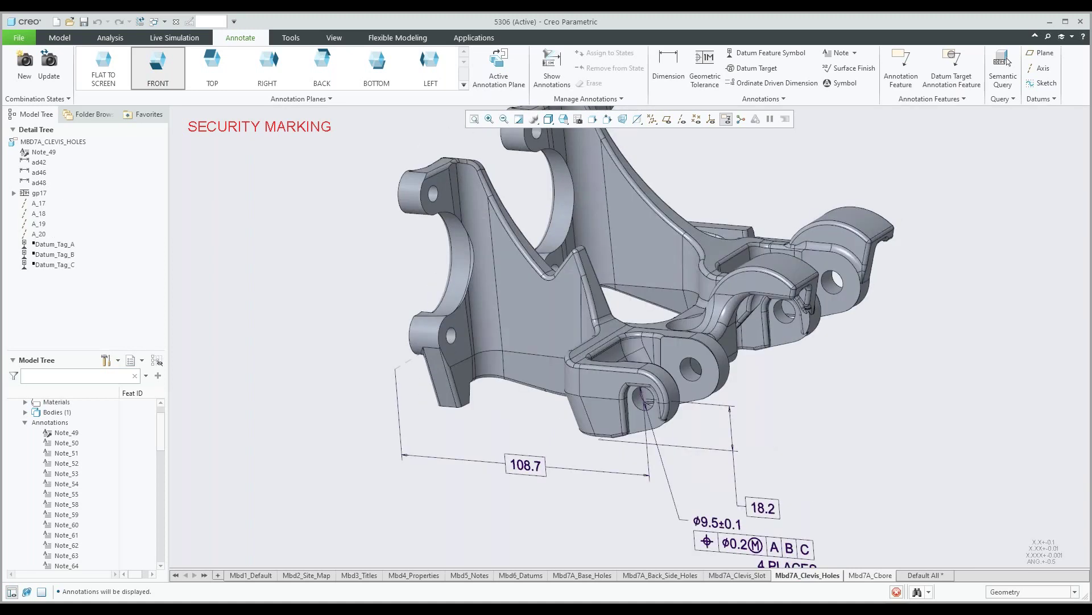
{"action": "left_click", "coordinate": [871, 575]}
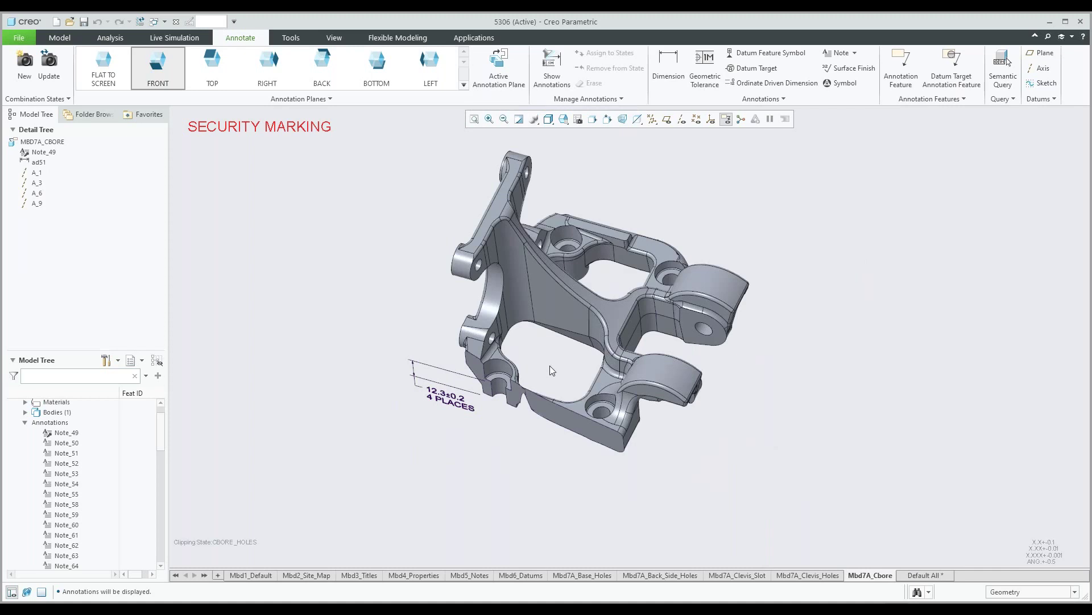
{"action": "middle_click_drag", "start_coordinate": [563, 344], "coordinate": [531, 380], "text": "shift"}
{"action": "left_click", "coordinate": [814, 574]}
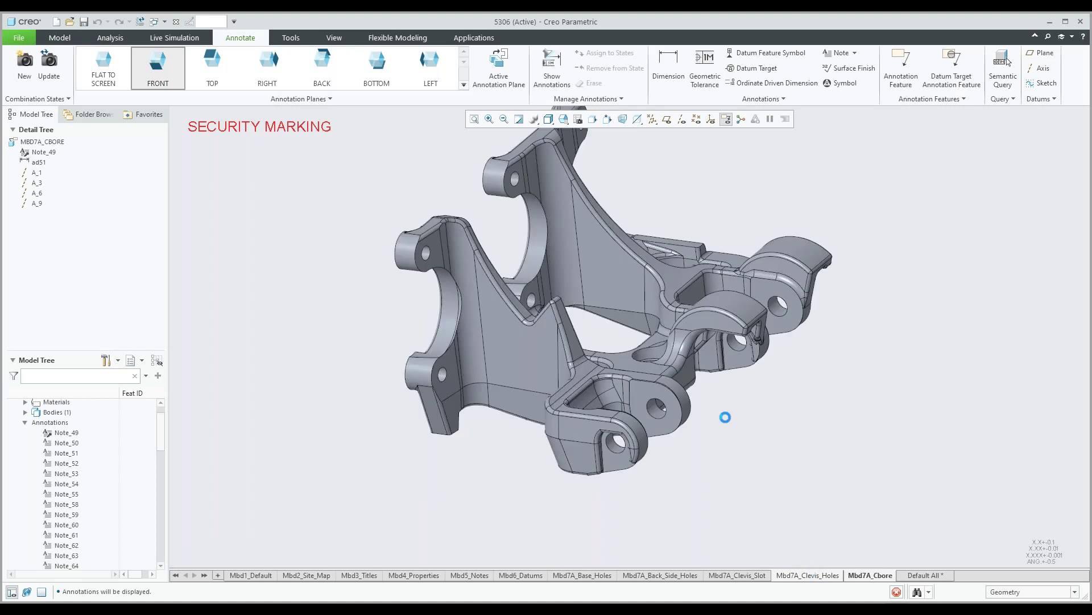
{"action": "scroll", "coordinate": [709, 367], "scroll_direction": "down", "scroll_amount": 6}
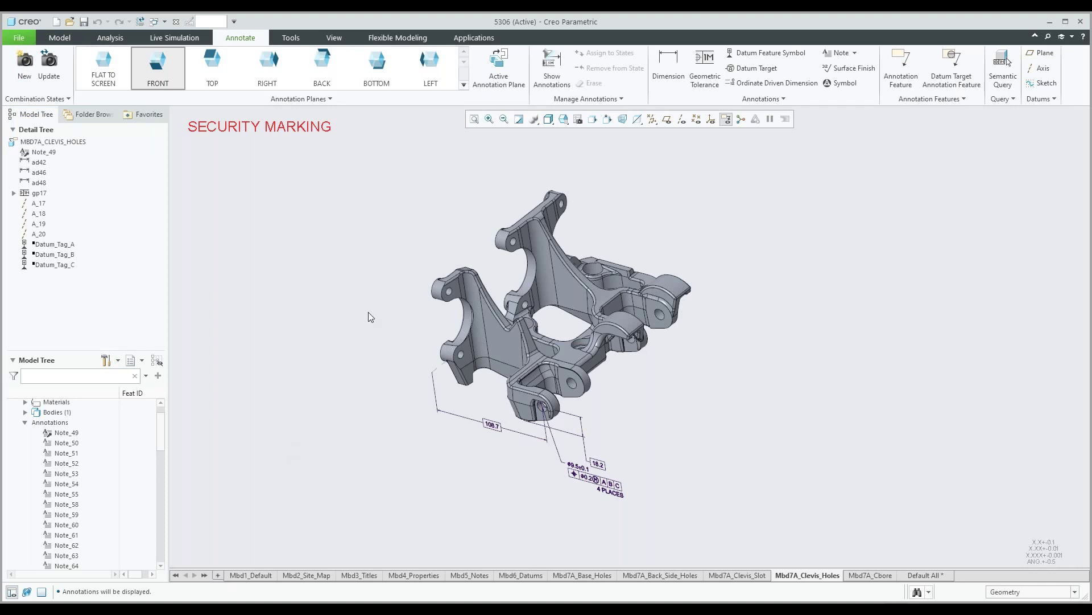
- Create a new combination state named Web and place it just before Default All
{"action": "left_click", "coordinate": [25, 66]}
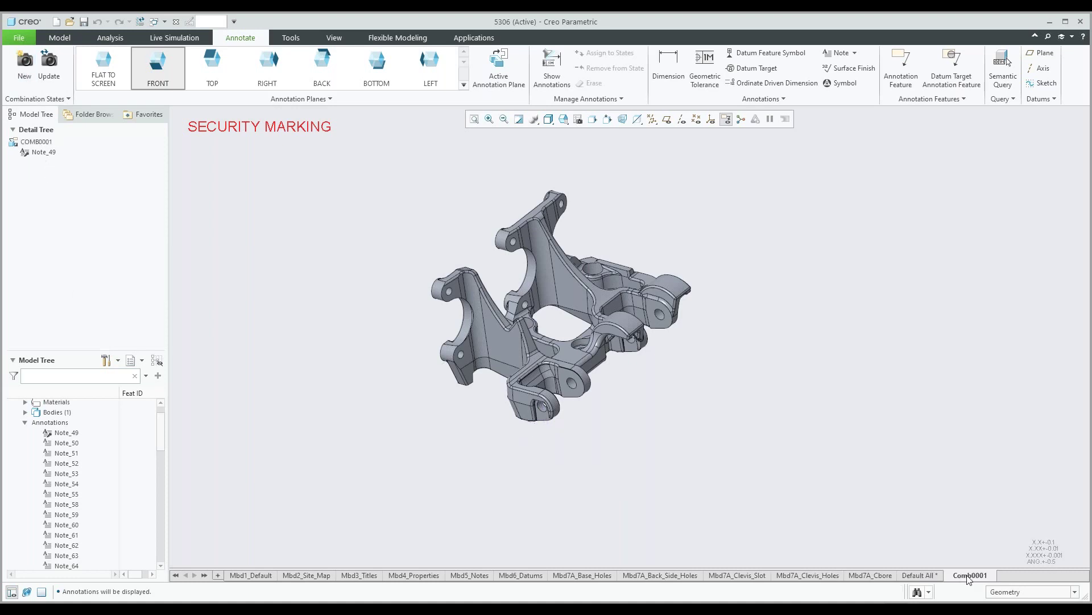
{"action": "mouse_move", "coordinate": [966, 576]}
{"action": "right_click", "coordinate": [968, 578]}
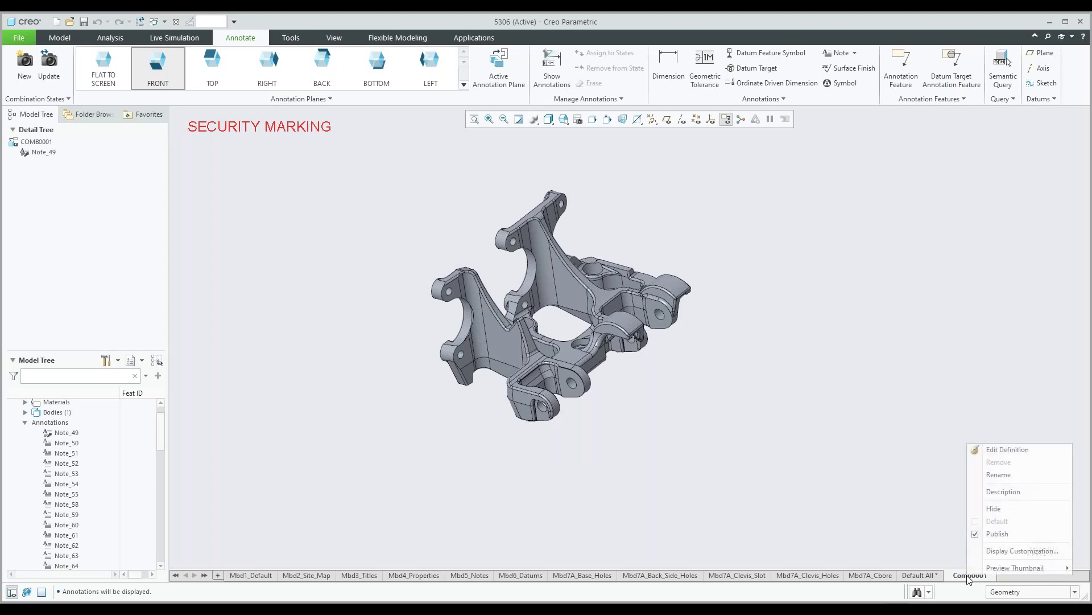
{"action": "left_click", "coordinate": [1000, 475]}
{"action": "type", "text": "w"}
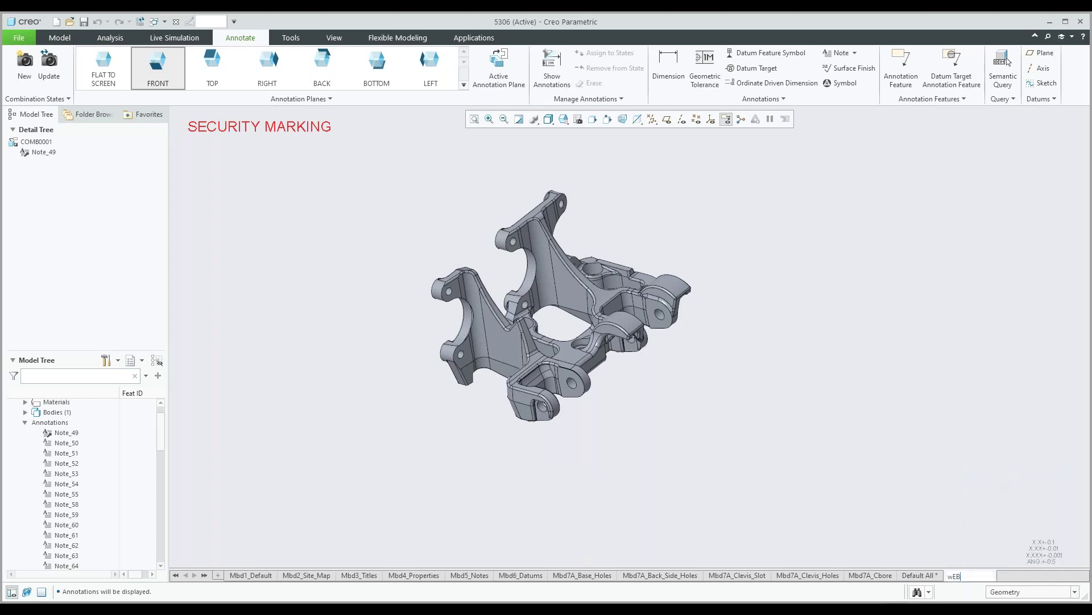
{"action": "key", "text": "BackSpace"}
{"action": "type", "text": "Web"}
{"action": "key", "text": "Return"}
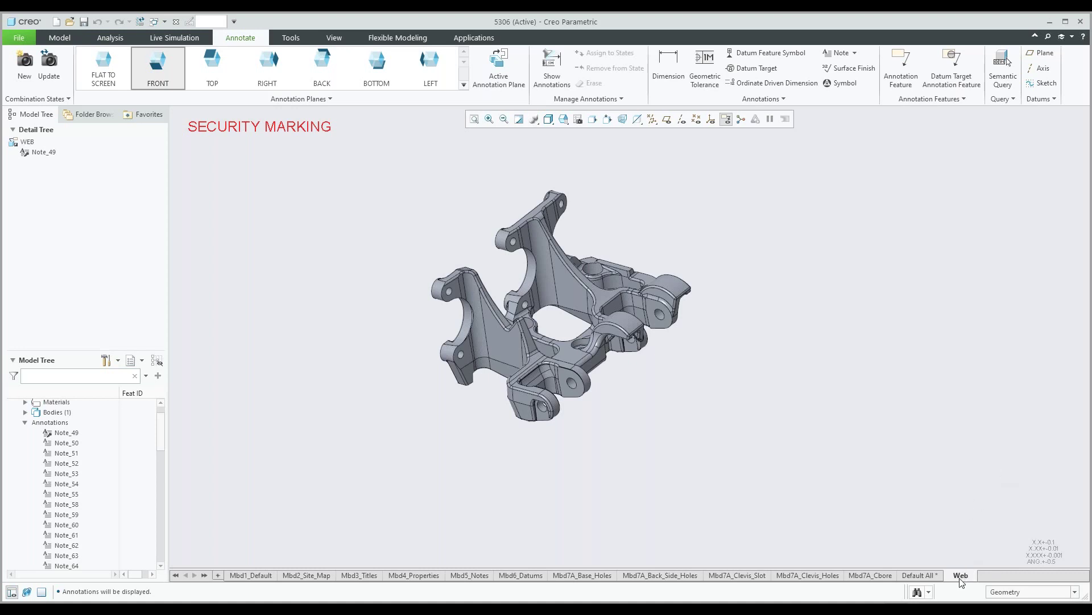
{"action": "left_click_drag", "start_coordinate": [928, 584], "coordinate": [898, 576]}
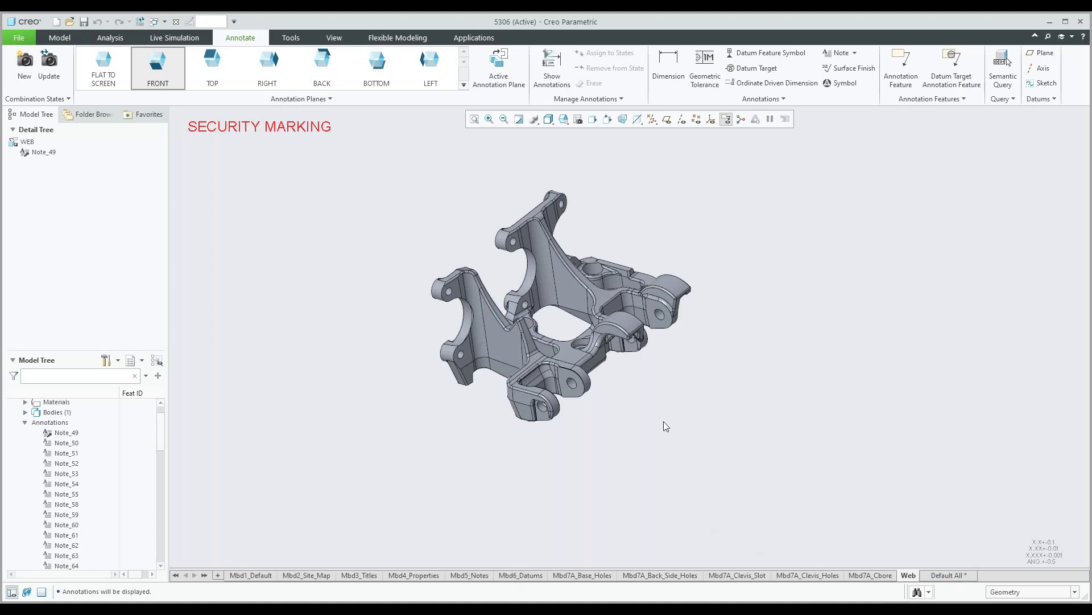
- Examine the bracket's back web face by turning it into view and briefly selecting it
{"action": "mouse_move", "coordinate": [599, 424]}
{"action": "middle_mouse_down"}
{"action": "mouse_move", "coordinate": [642, 377]}
{"action": "mouse_move", "coordinate": [627, 390]}
{"action": "mouse_move", "coordinate": [660, 446]}
{"action": "mouse_move", "coordinate": [649, 488]}
{"action": "mouse_move", "coordinate": [603, 287]}
{"action": "mouse_move", "coordinate": [604, 301]}
{"action": "mouse_move", "coordinate": [629, 282]}
{"action": "mouse_move", "coordinate": [609, 332]}
{"action": "mouse_move", "coordinate": [647, 329]}
{"action": "mouse_move", "coordinate": [595, 428]}
{"action": "middle_mouse_up"}
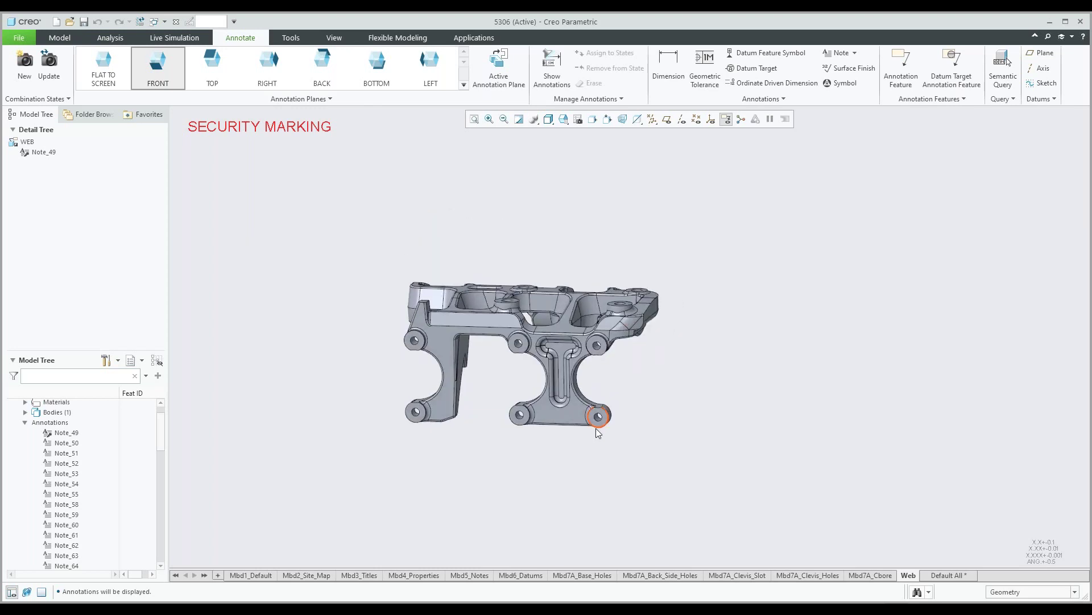
{"action": "scroll", "coordinate": [559, 402], "scroll_direction": "down", "scroll_amount": 3}
{"action": "left_click", "coordinate": [559, 401]}
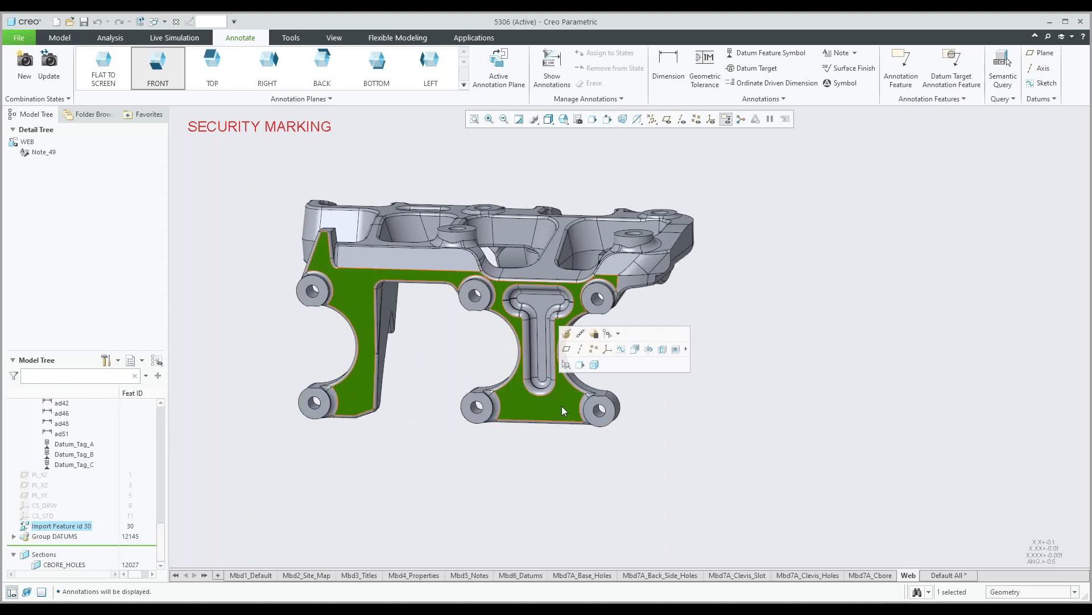
{"action": "left_click", "coordinate": [758, 322]}
{"action": "middle_click_drag", "start_coordinate": [756, 323], "coordinate": [685, 341]}
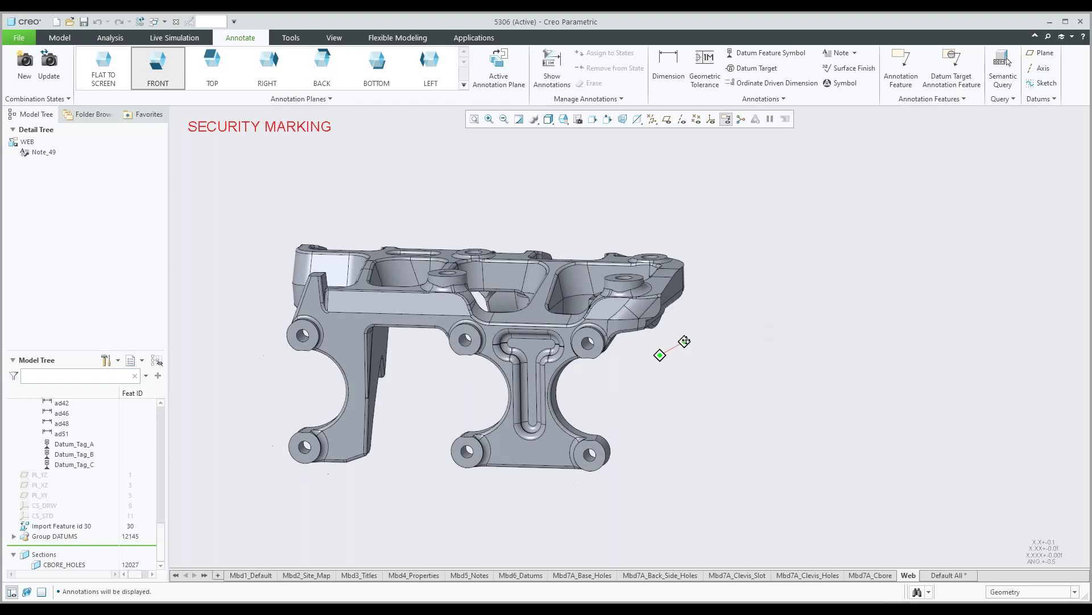
- Add a flat-to-screen note beside the bracket with "Note" on one line and "123" below it
{"action": "mouse_move", "coordinate": [128, 69]}
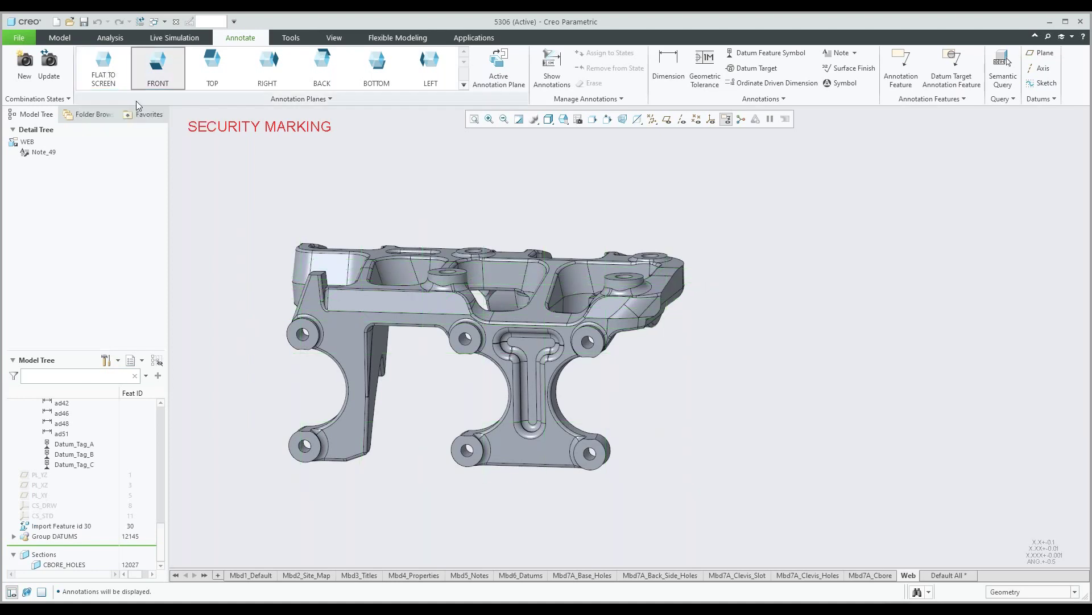
{"action": "left_click", "coordinate": [110, 77]}
{"action": "left_click", "coordinate": [838, 53]}
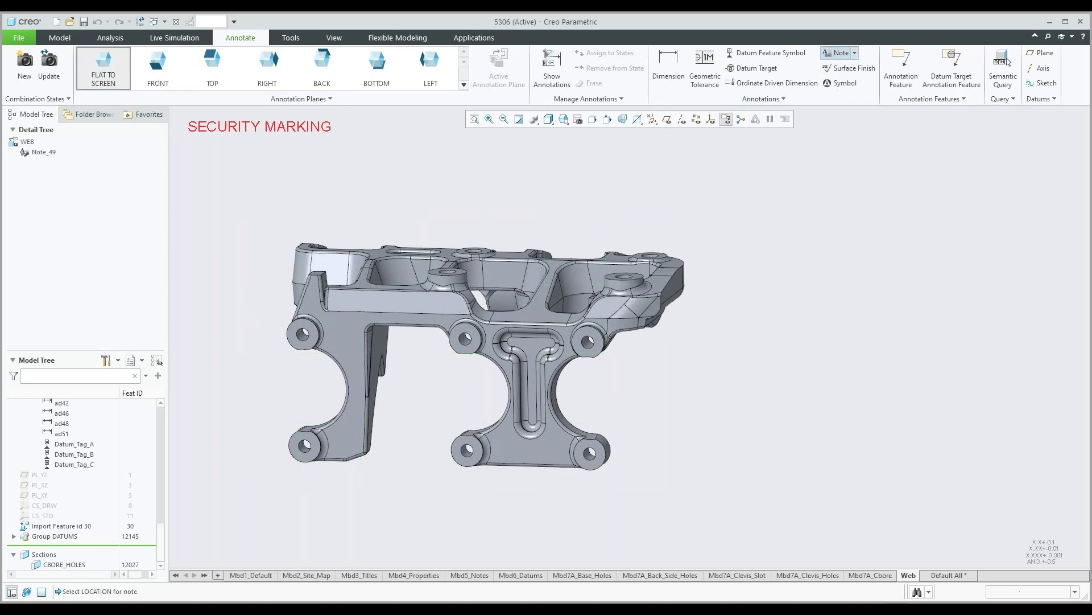
{"action": "left_click", "coordinate": [836, 235]}
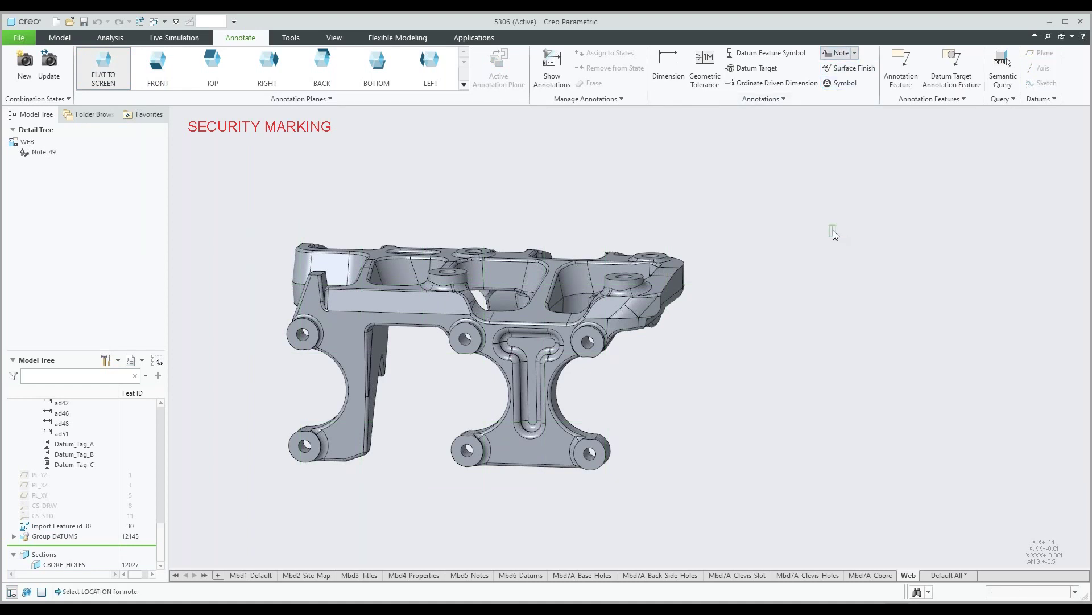
{"action": "type", "text": "Note"}
{"action": "key", "text": "Return"}
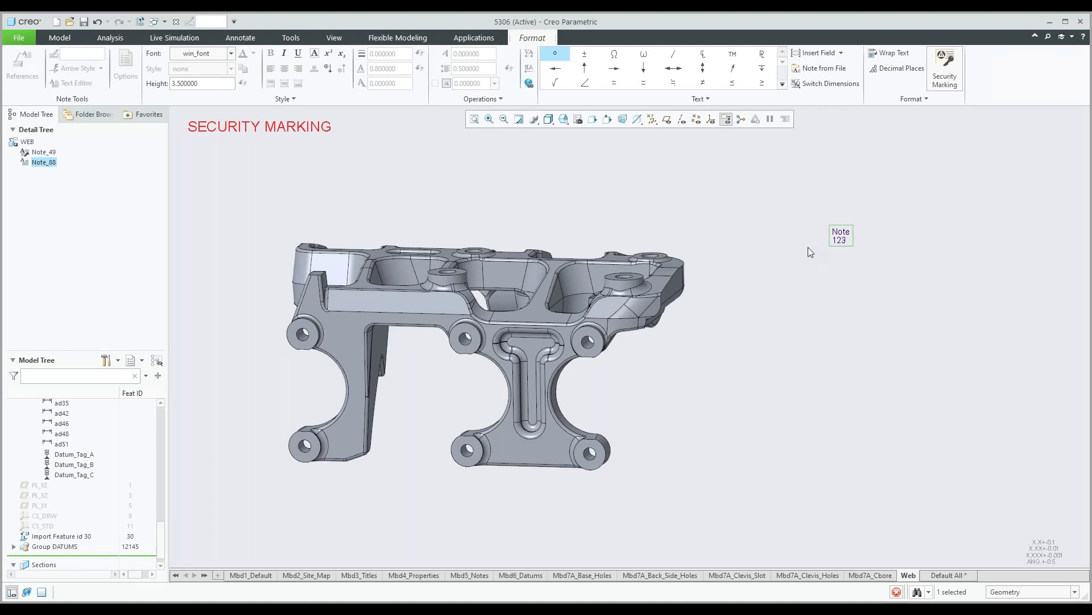
{"action": "left_click", "coordinate": [808, 247]}
{"action": "left_click", "coordinate": [798, 278]}
- Make TOP the annotation plane and enable reorienting the model when a plane is set in the Annotation Plane Manager
{"action": "mouse_move", "coordinate": [651, 303]}
{"action": "middle_mouse_down"}
{"action": "mouse_move", "coordinate": [619, 310]}
{"action": "mouse_move", "coordinate": [655, 312]}
{"action": "mouse_move", "coordinate": [641, 313]}
{"action": "mouse_move", "coordinate": [660, 288]}
{"action": "middle_mouse_up"}
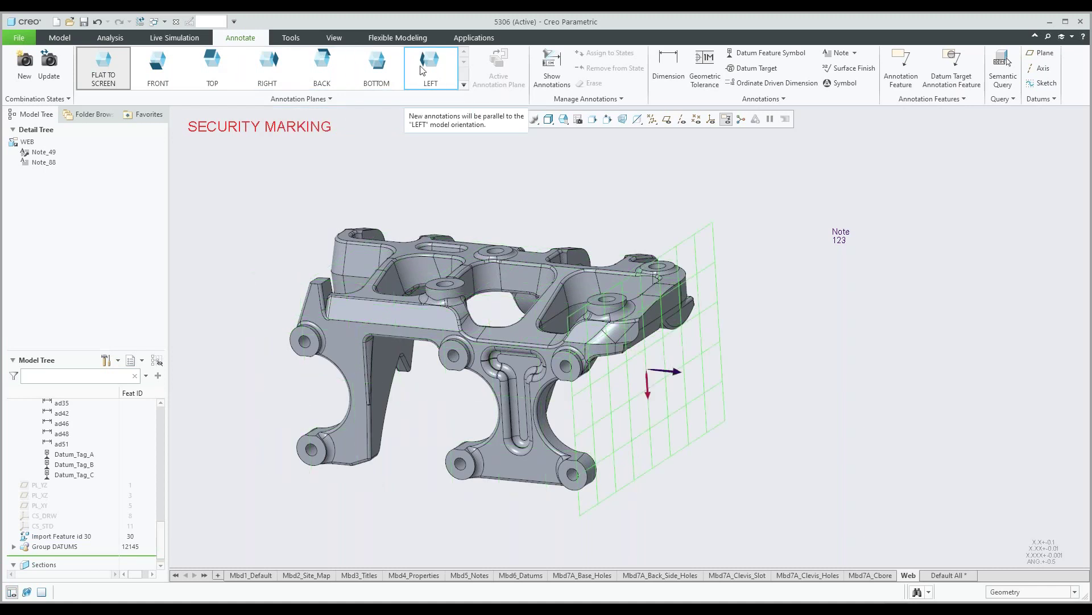
{"action": "left_click", "coordinate": [218, 73]}
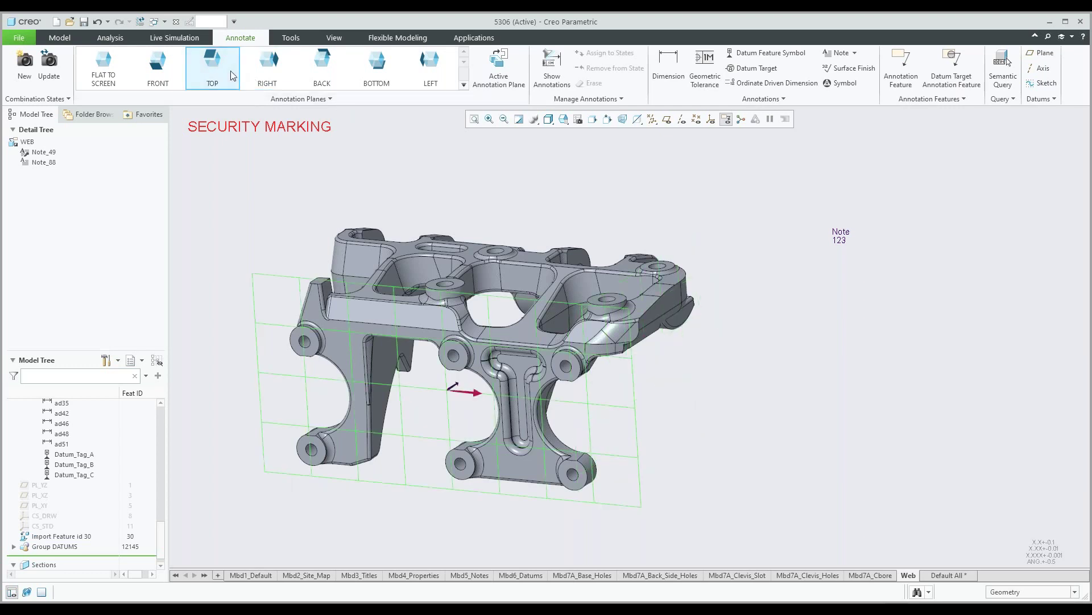
{"action": "left_click", "coordinate": [301, 98]}
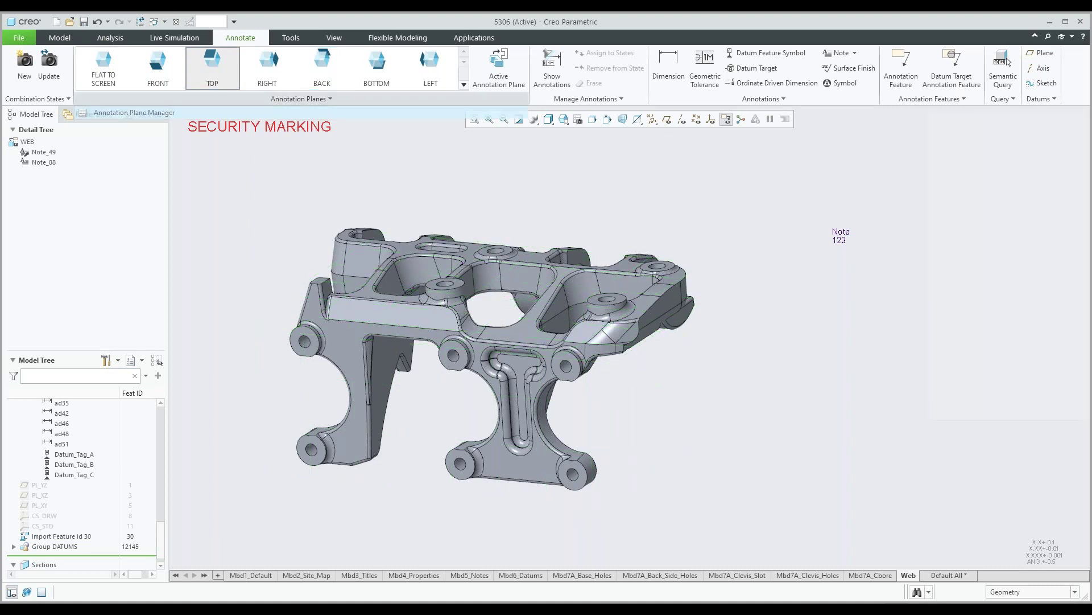
{"action": "left_click", "coordinate": [134, 113]}
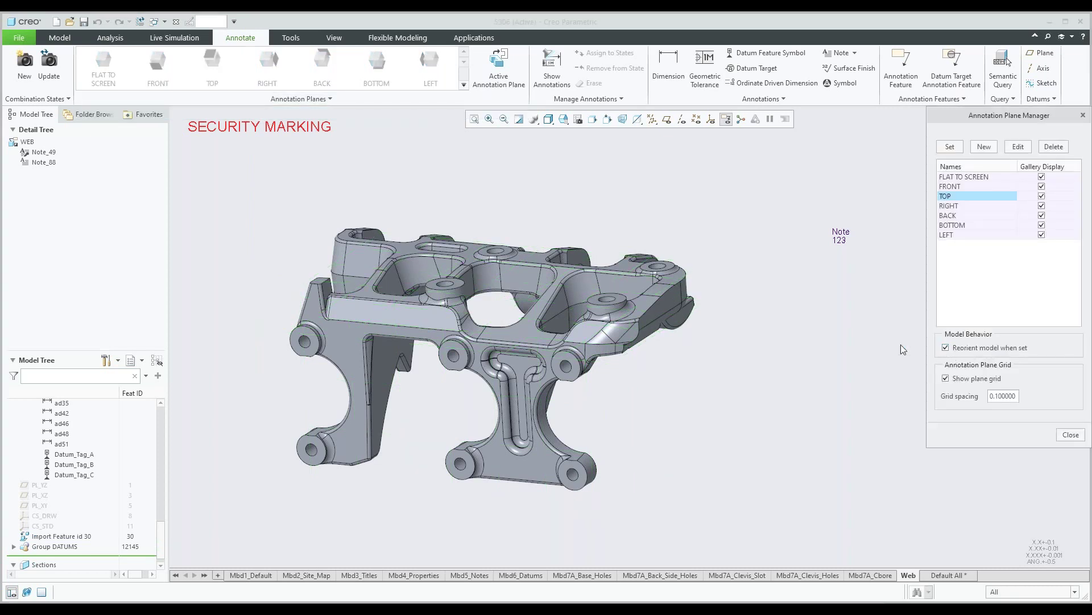
{"action": "left_click", "coordinate": [1071, 435]}
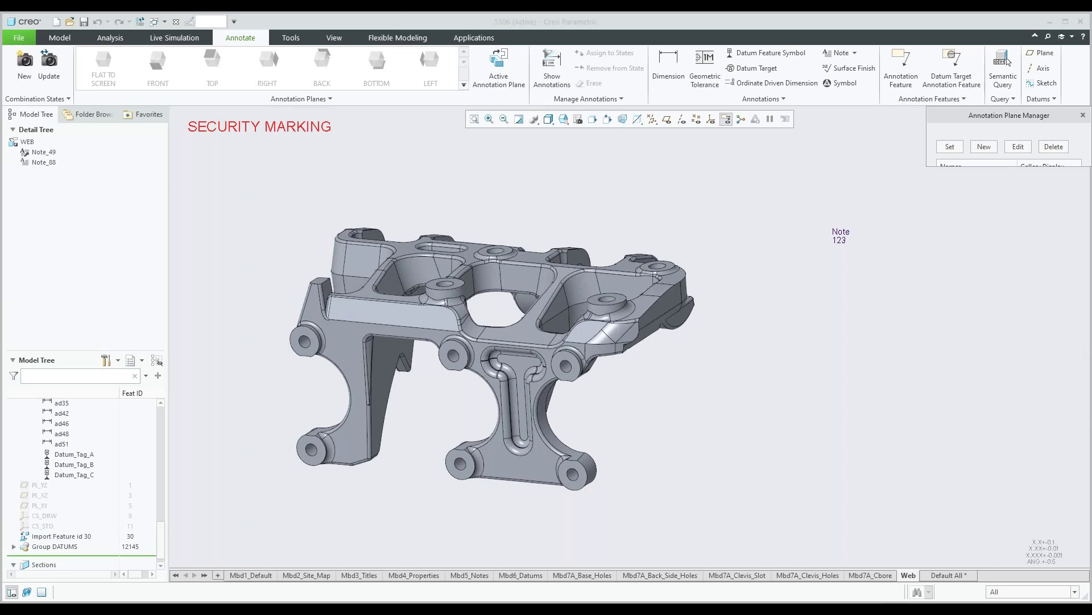
- Reorient the bracket by setting the FRONT, TOP and RIGHT annotation planes in turn, ending on FRONT
{"action": "left_click", "coordinate": [164, 85]}
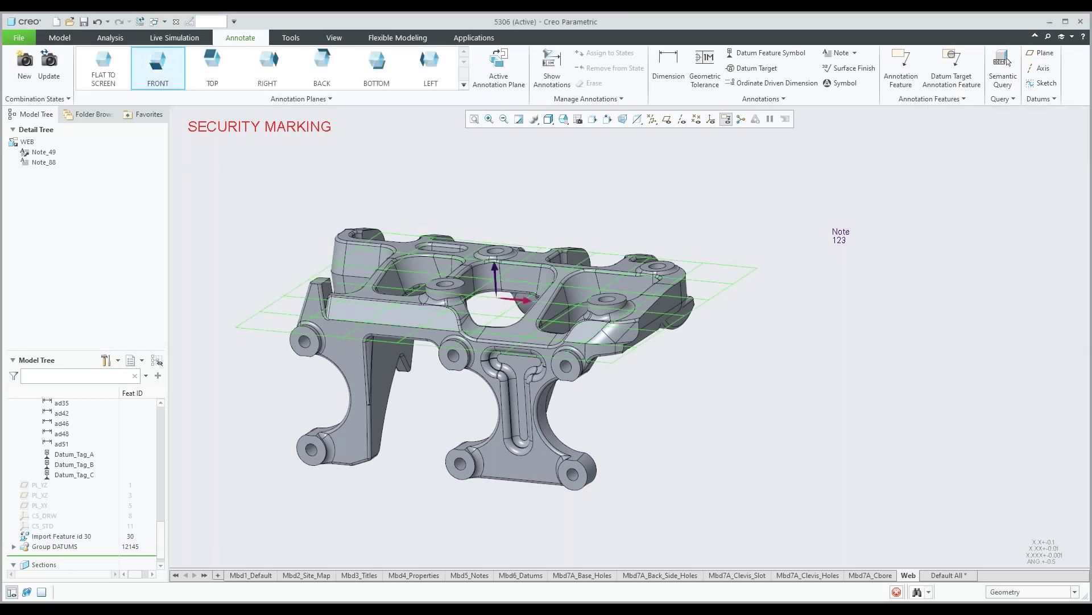
{"action": "left_click", "coordinate": [212, 66]}
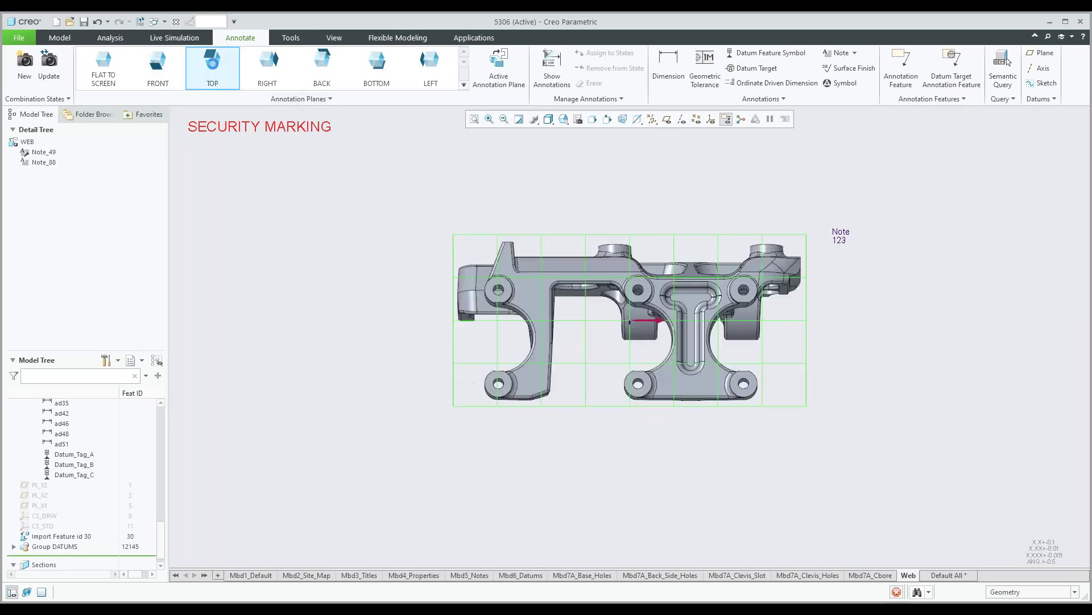
{"action": "left_click", "coordinate": [267, 65]}
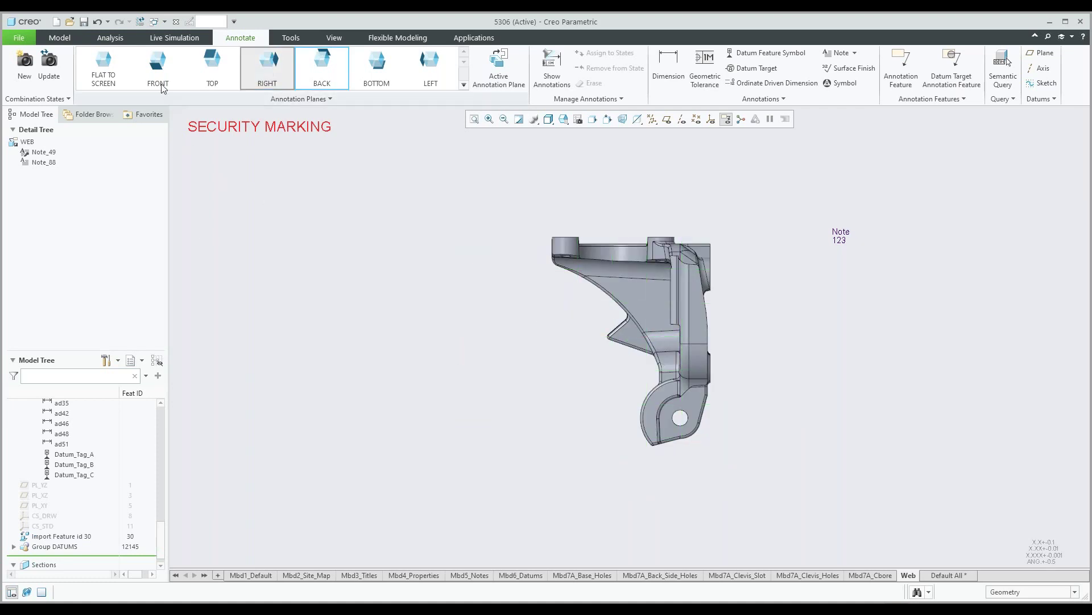
{"action": "left_click", "coordinate": [158, 66]}
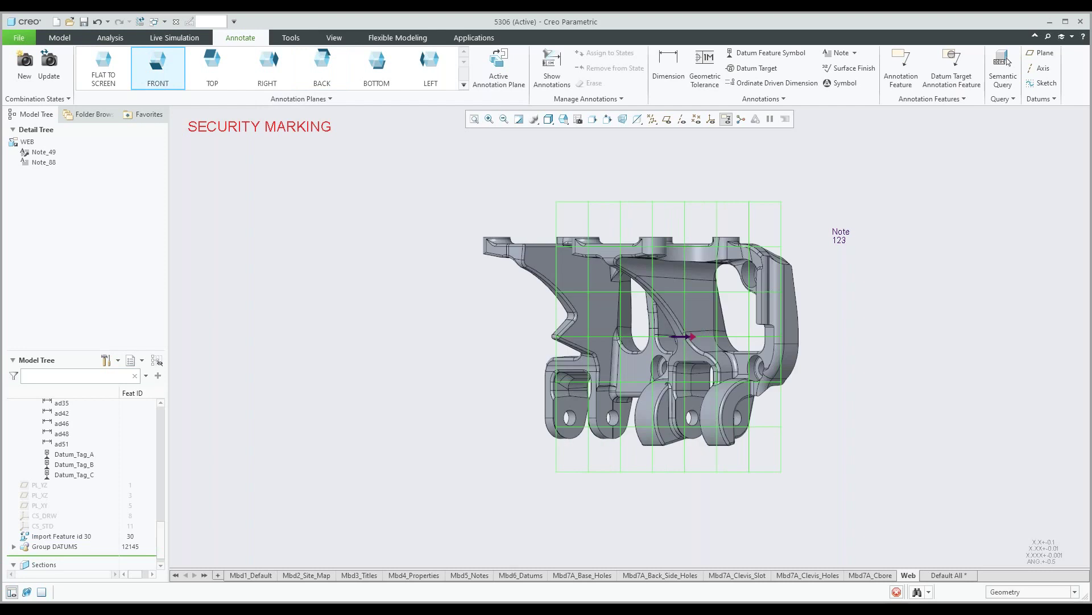
- Disable reorienting the model when a plane is set, and make TOP the annotation plane with the bracket rotated
{"action": "left_click", "coordinate": [300, 99]}
{"action": "left_click", "coordinate": [165, 114]}
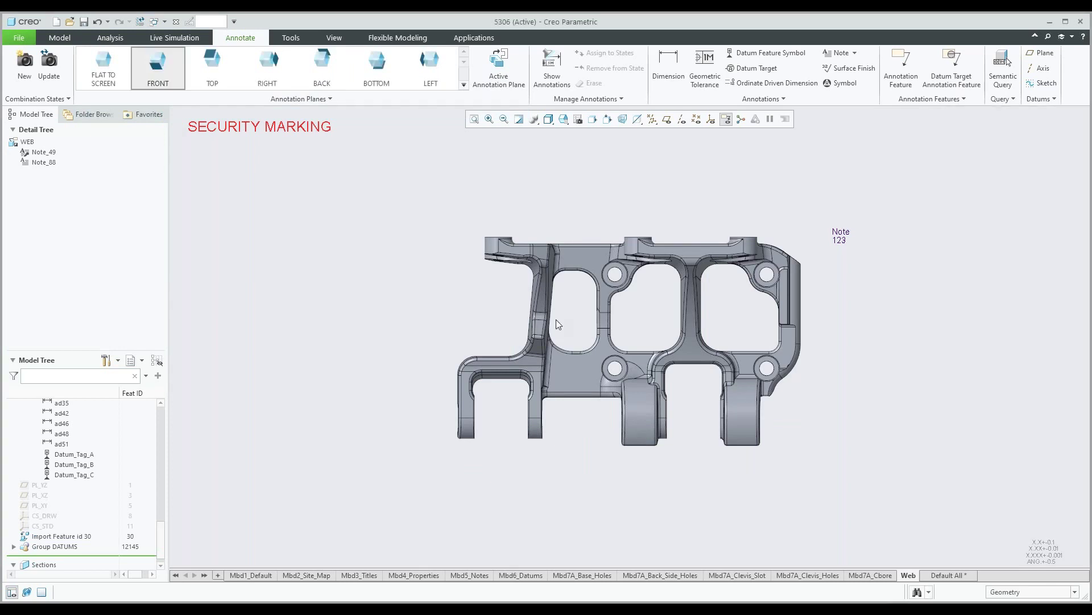
{"action": "mouse_move", "coordinate": [555, 319]}
{"action": "middle_mouse_down"}
{"action": "mouse_move", "coordinate": [539, 372]}
{"action": "mouse_move", "coordinate": [546, 399]}
{"action": "mouse_move", "coordinate": [638, 373]}
{"action": "mouse_move", "coordinate": [632, 380]}
{"action": "mouse_move", "coordinate": [637, 371]}
{"action": "mouse_move", "coordinate": [499, 315]}
{"action": "mouse_move", "coordinate": [468, 326]}
{"action": "middle_mouse_up"}
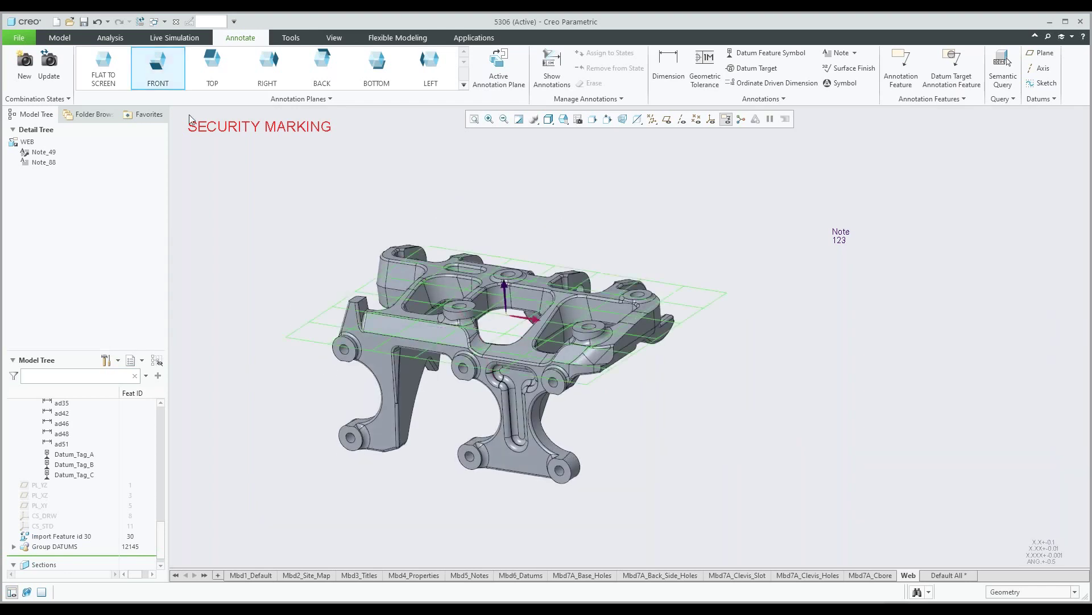
{"action": "left_click", "coordinate": [211, 68]}
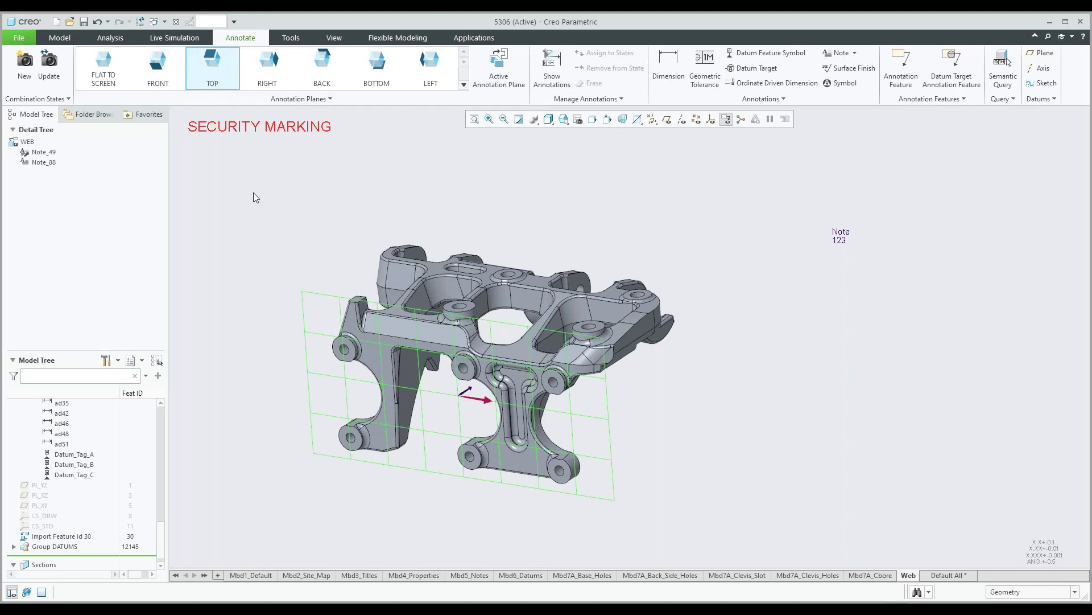
- Display the Mbd7A_Cbore combination state and examine the counterbore section and its depth dimension
{"action": "middle_click_drag", "start_coordinate": [476, 367], "coordinate": [494, 314]}
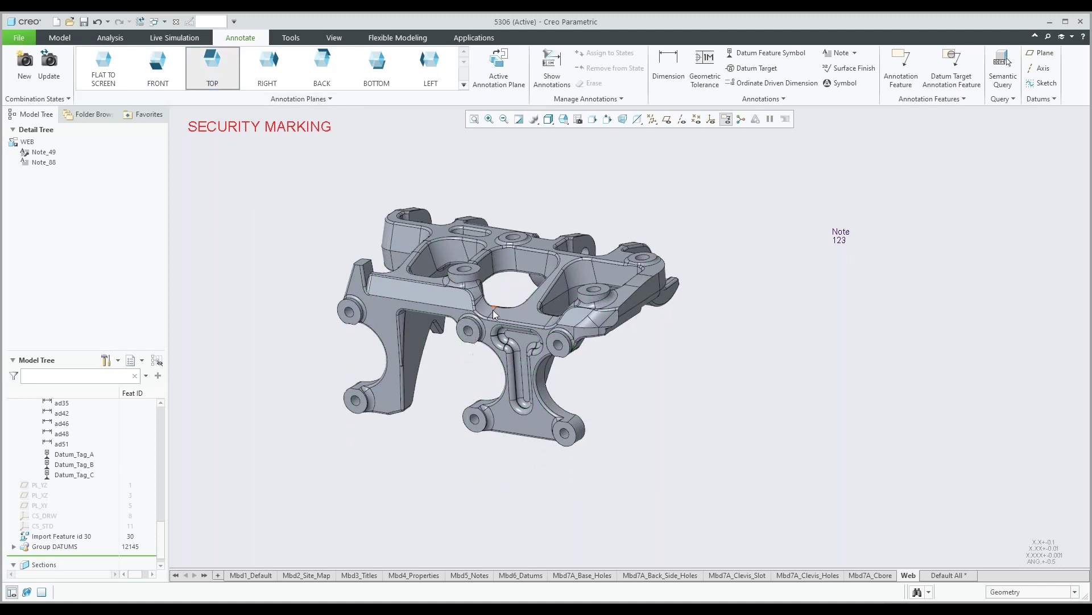
{"action": "scroll", "coordinate": [494, 313], "scroll_direction": "up", "scroll_amount": 2}
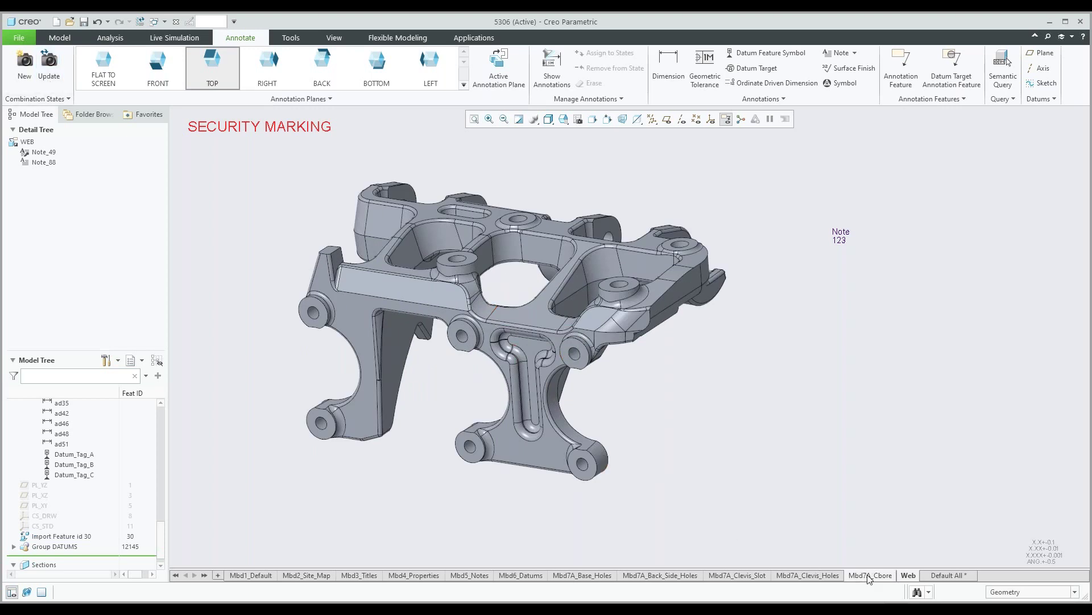
{"action": "scroll", "coordinate": [512, 331], "scroll_direction": "down", "scroll_amount": 2}
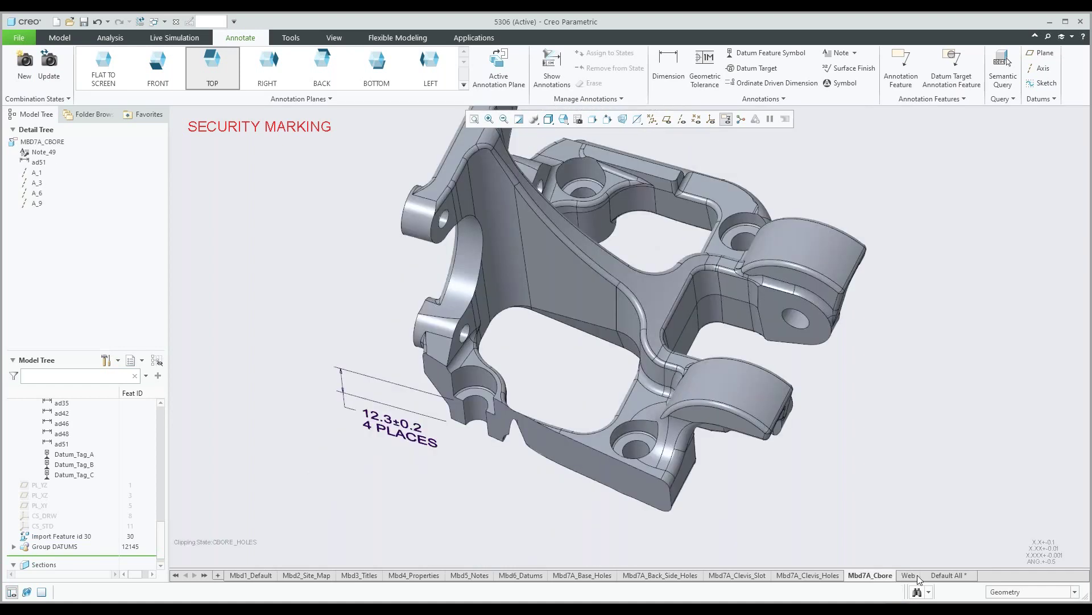
- Display the Web combination state and attach a leader note reading "Sample note" to the web's flat outer face
{"action": "left_click", "coordinate": [908, 575]}
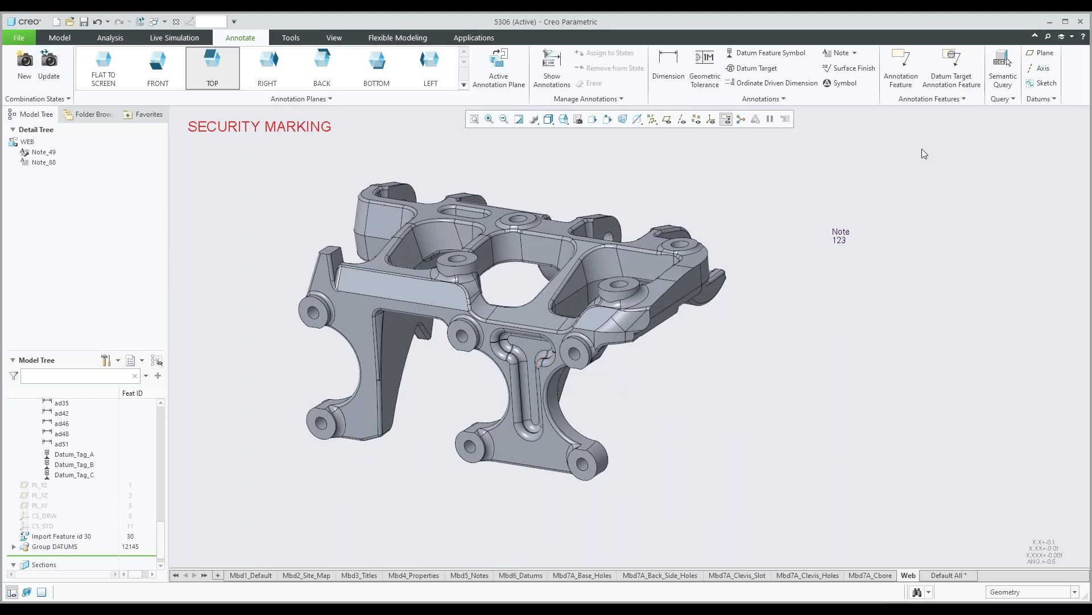
{"action": "left_click", "coordinate": [854, 53]}
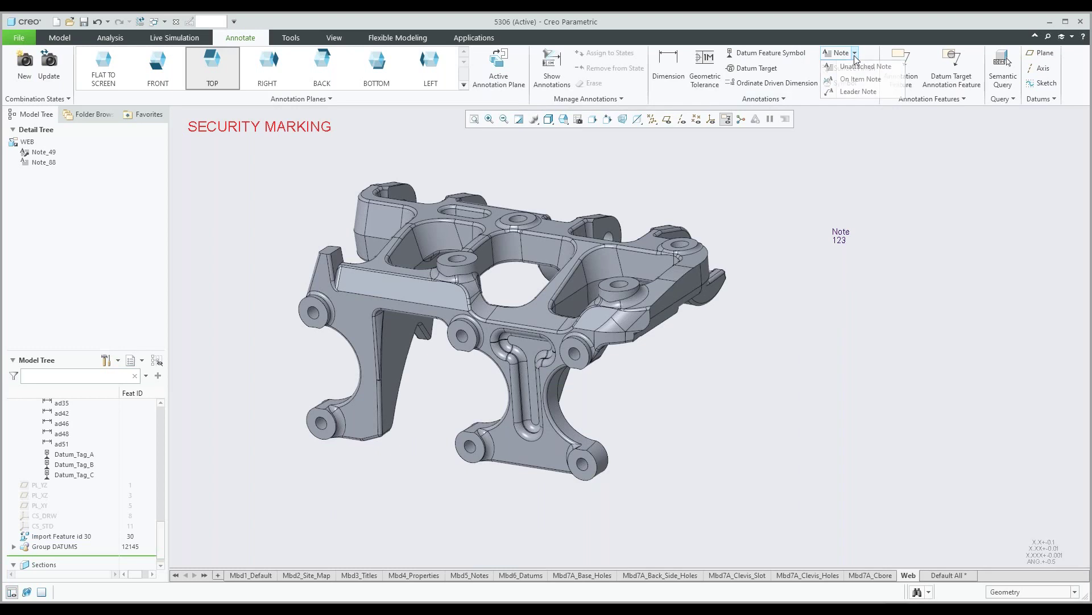
{"action": "left_click", "coordinate": [857, 93]}
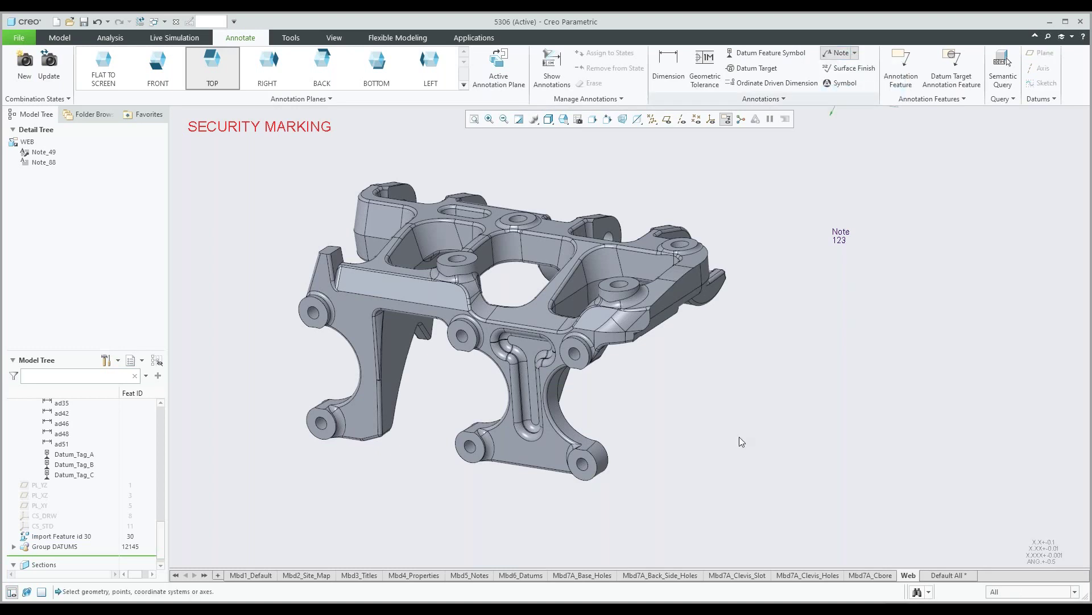
{"action": "left_click", "coordinate": [514, 449]}
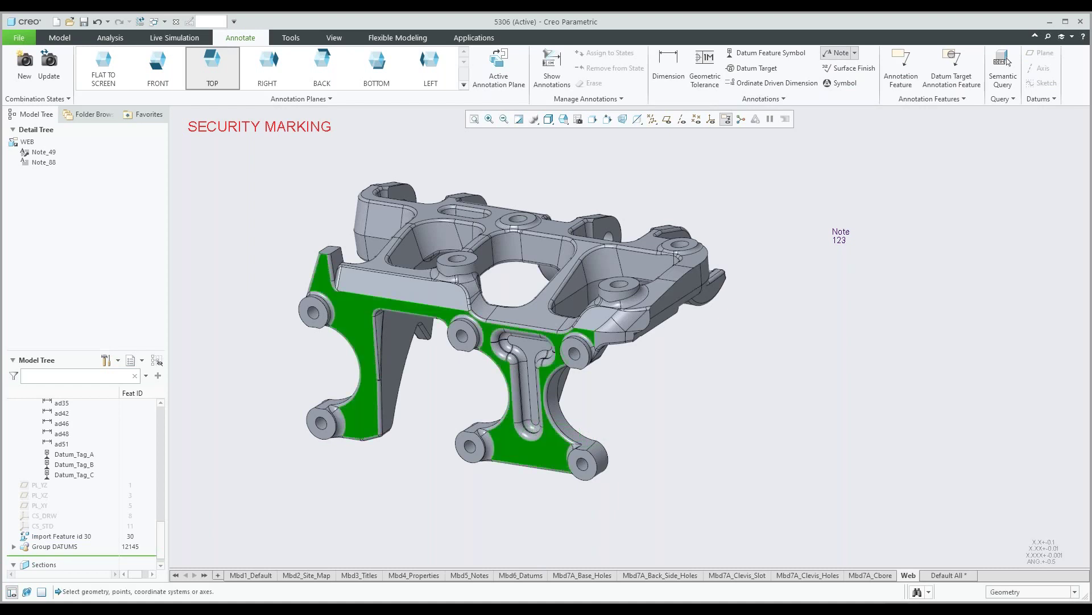
{"action": "middle_click", "coordinate": [649, 397]}
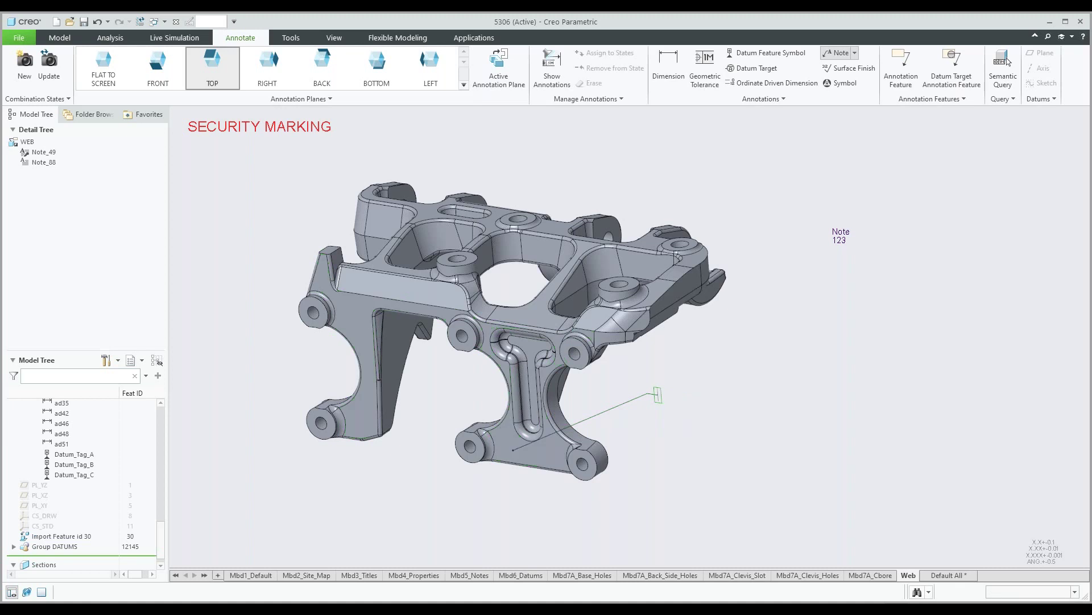
{"action": "type", "text": "Sample note"}
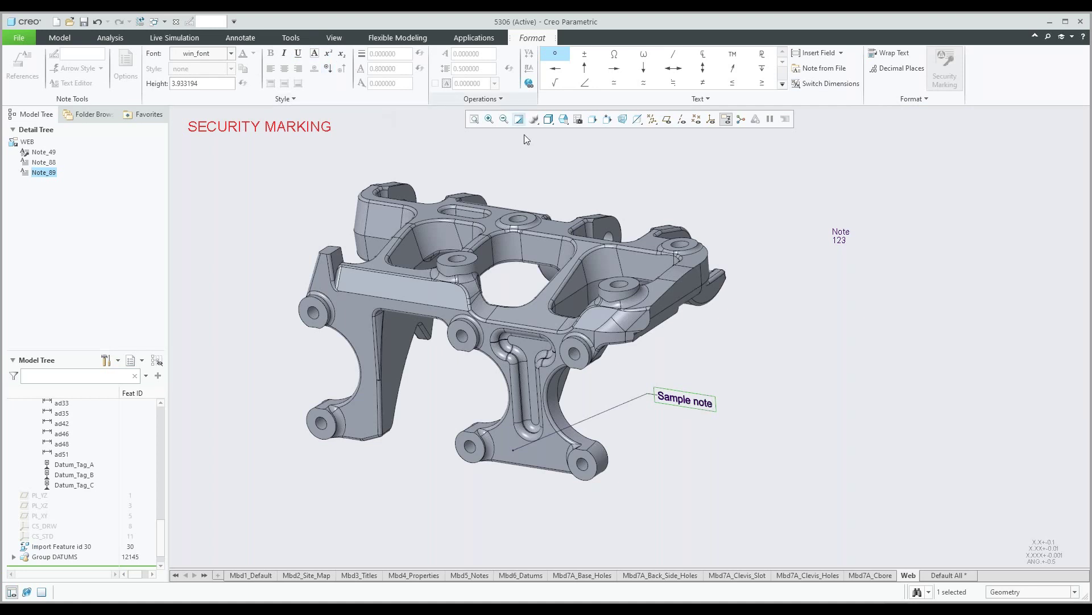
{"action": "left_click", "coordinate": [732, 363]}
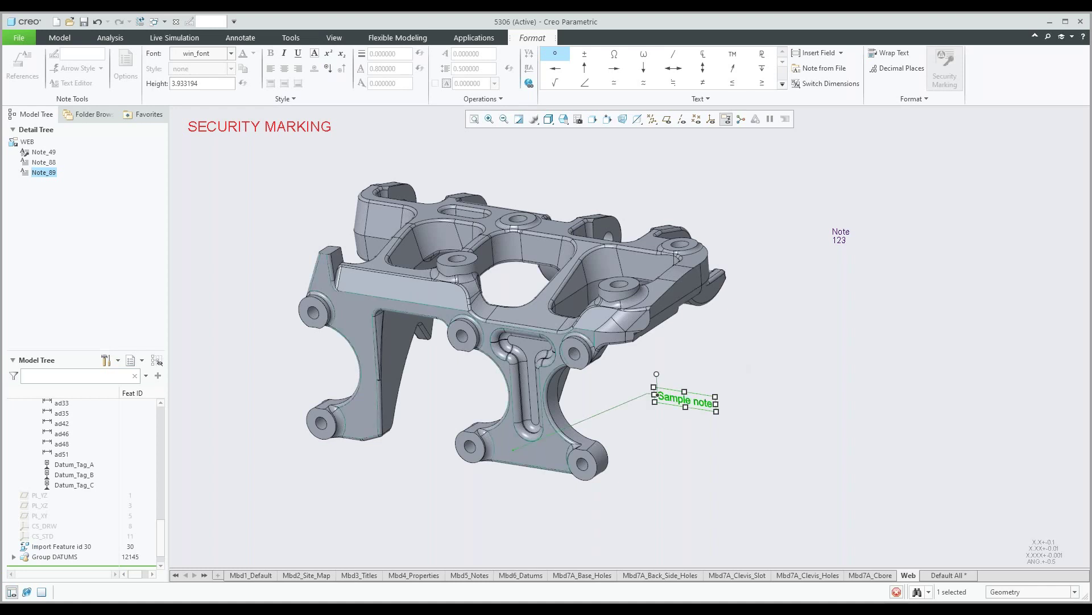
{"action": "left_click", "coordinate": [731, 365]}
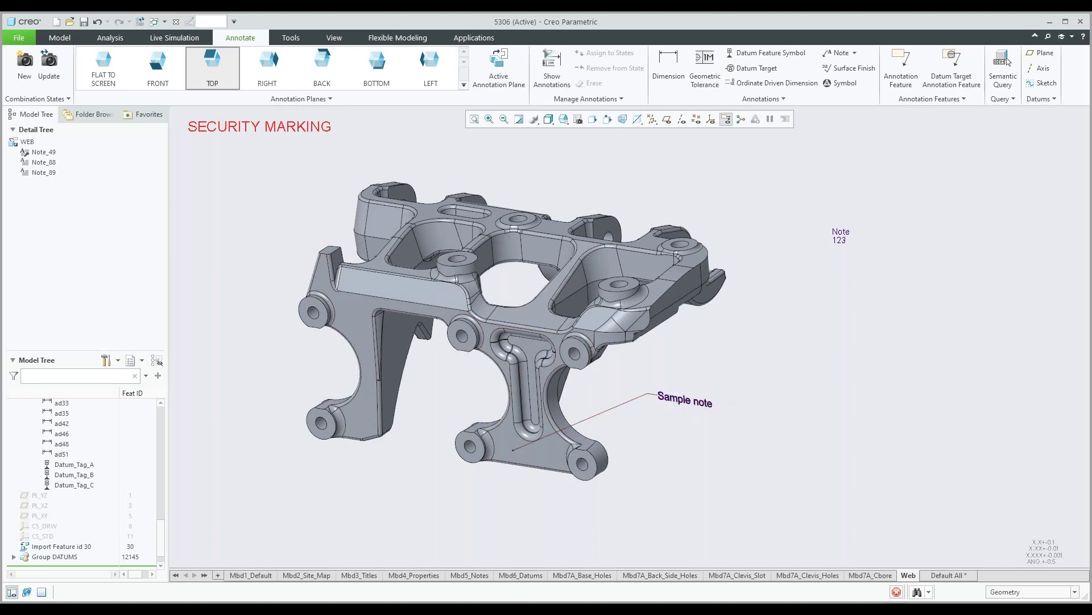
- Run a semantic query on the sample note to examine which surface it references
{"action": "left_click", "coordinate": [685, 400]}
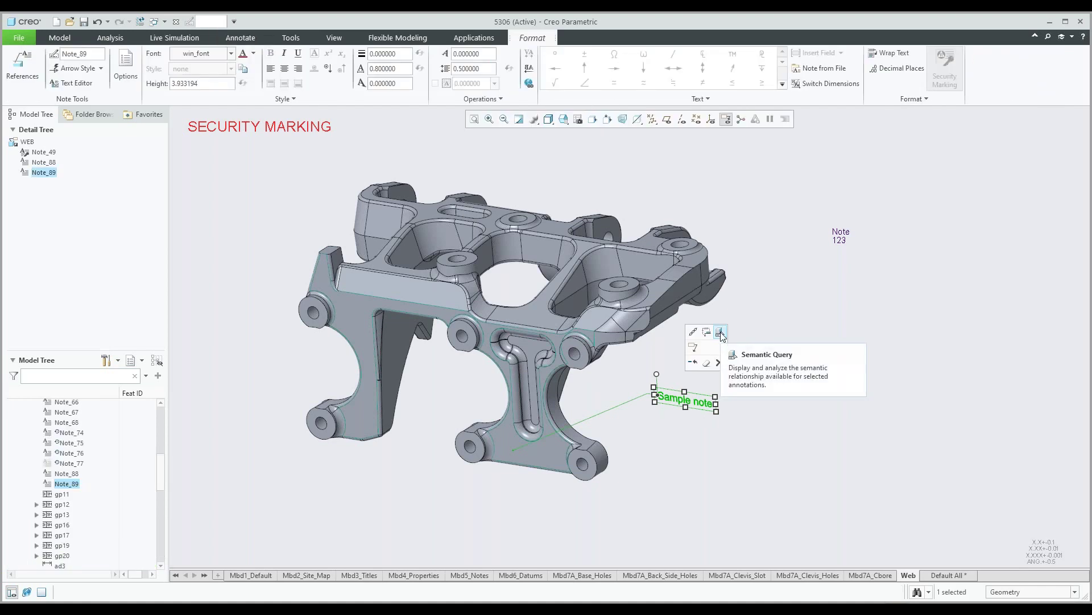
{"action": "left_click", "coordinate": [720, 333]}
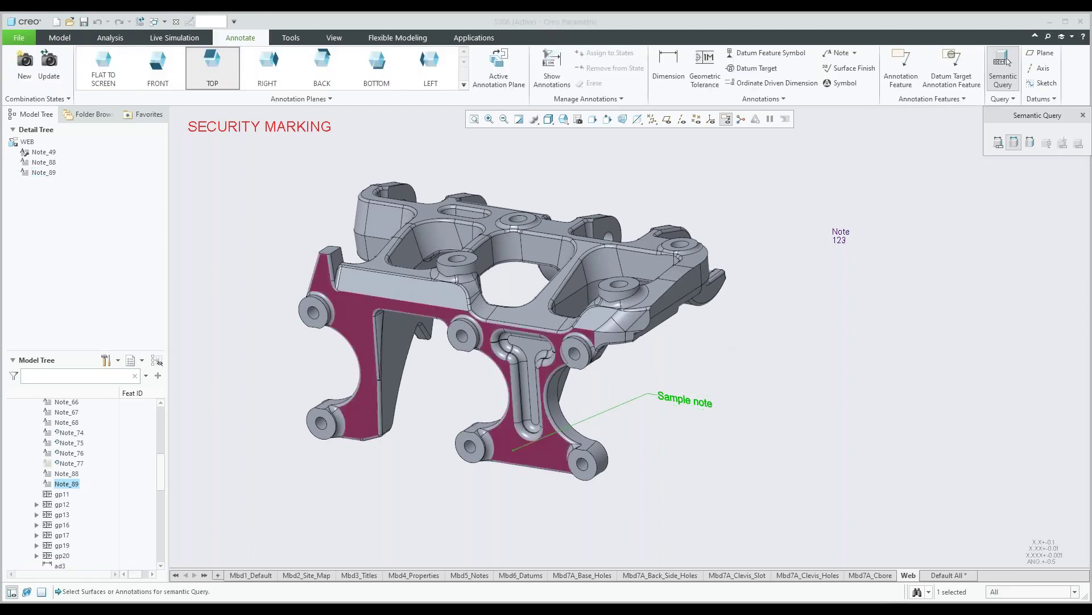
{"action": "left_click", "coordinate": [555, 398]}
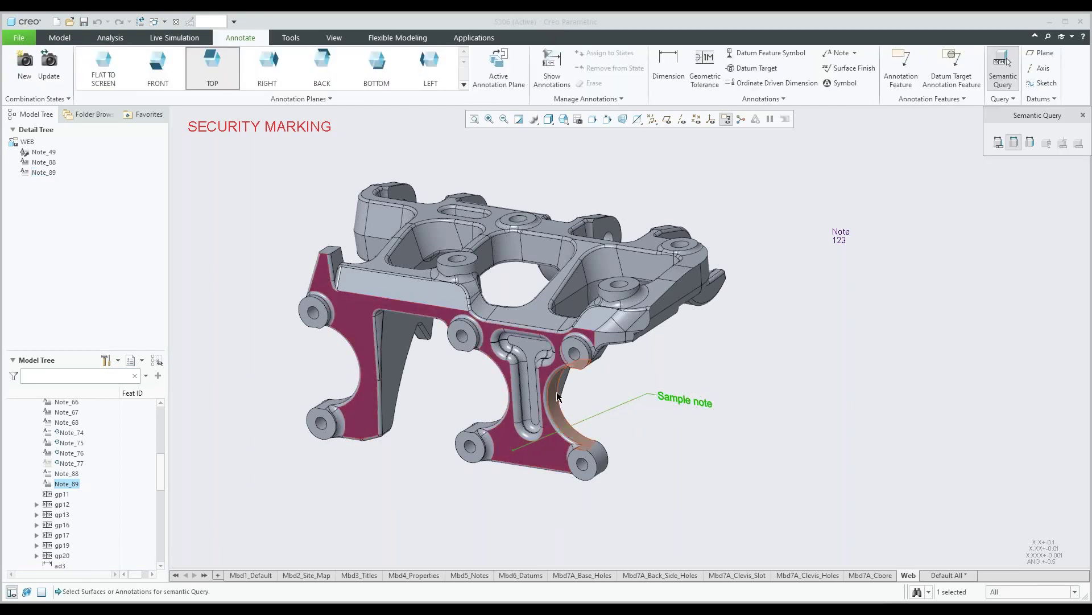
{"action": "left_click", "coordinate": [675, 401]}
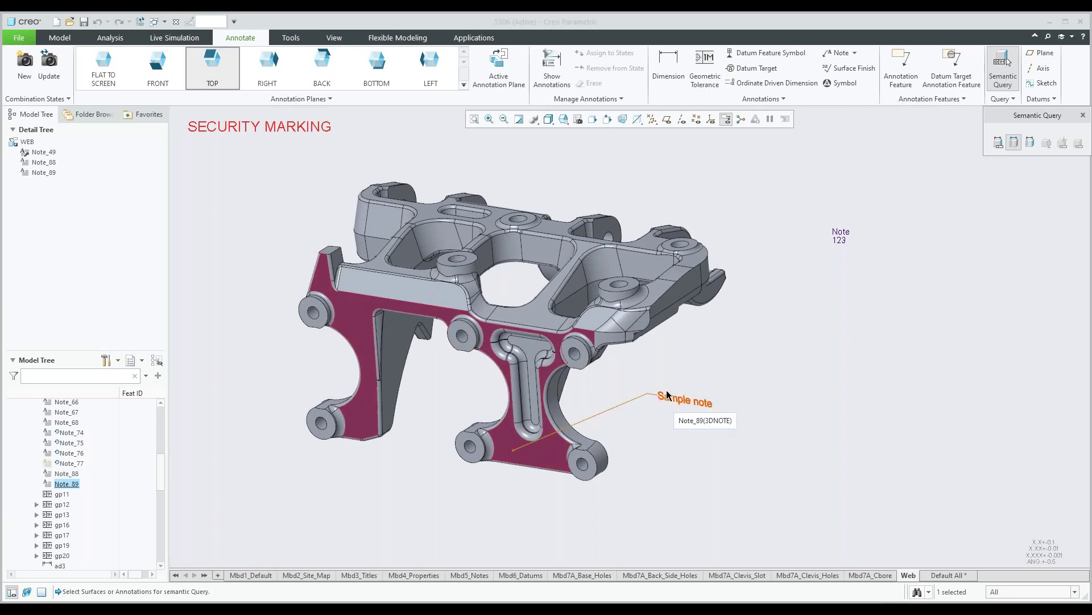
{"action": "middle_click_drag", "start_coordinate": [668, 387], "coordinate": [481, 353]}
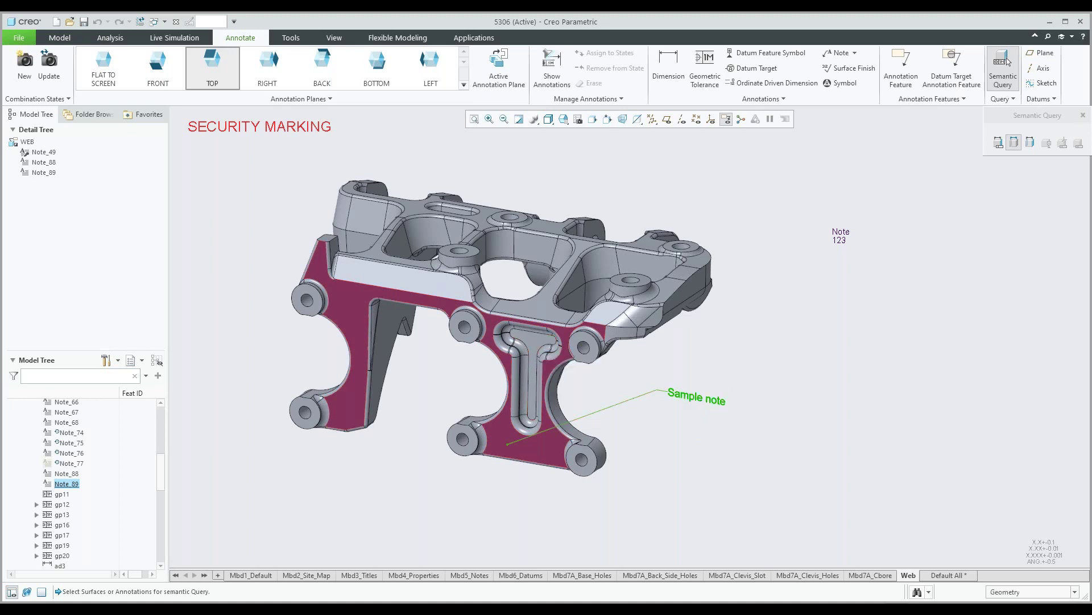
{"action": "left_click", "coordinate": [1005, 61]}
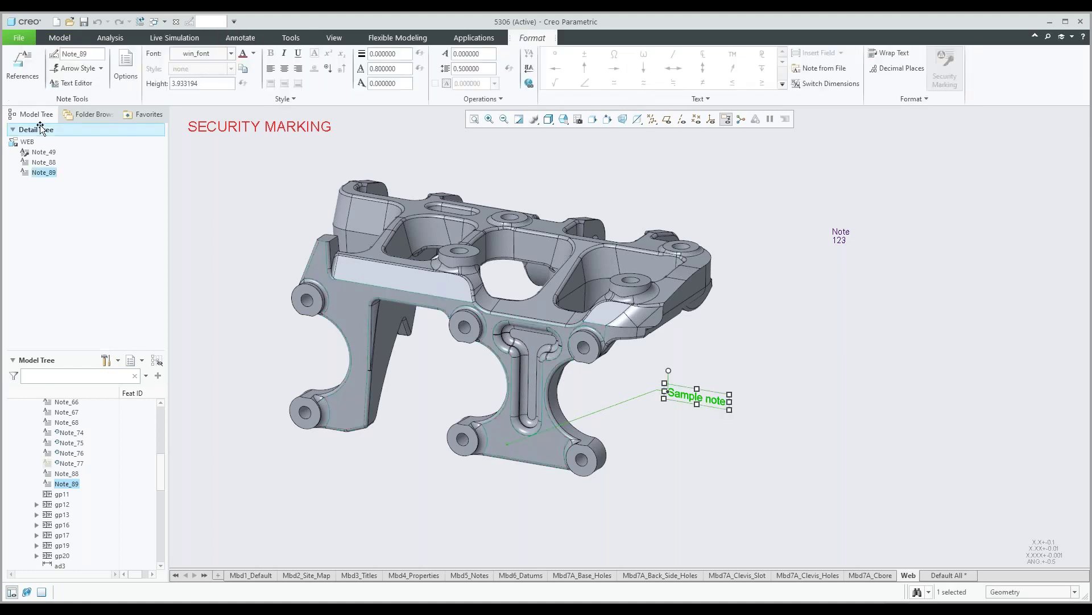
- Add the T-shaped pocket to the sample note's references as a seed and boundary surface set bounded by the web's flat face
{"action": "left_click", "coordinate": [23, 67]}
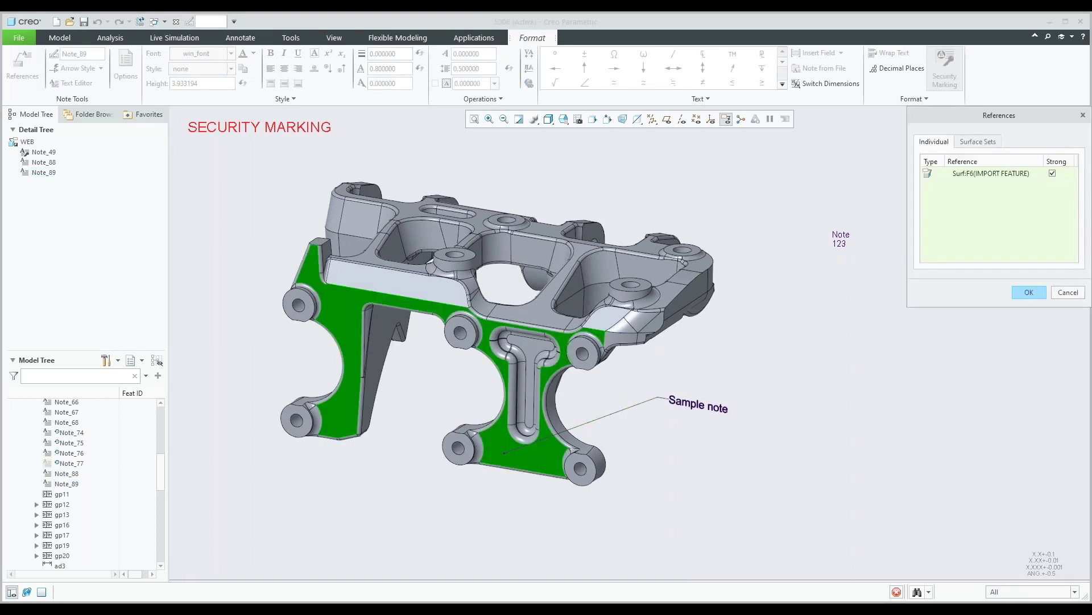
{"action": "left_click", "coordinate": [976, 142]}
{"action": "left_click", "coordinate": [937, 256]}
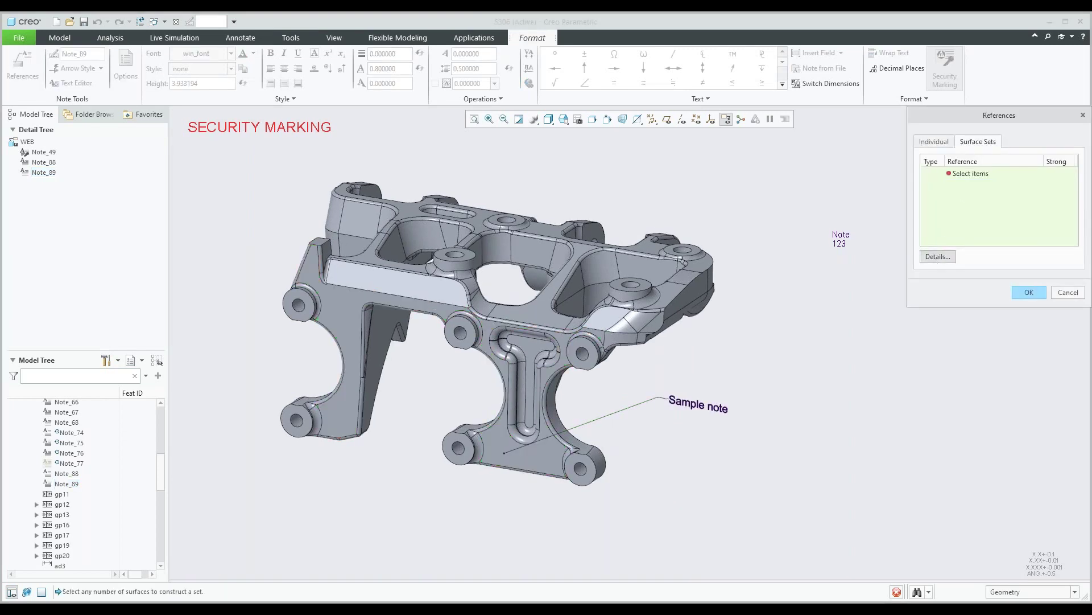
{"action": "left_click", "coordinate": [1062, 45]}
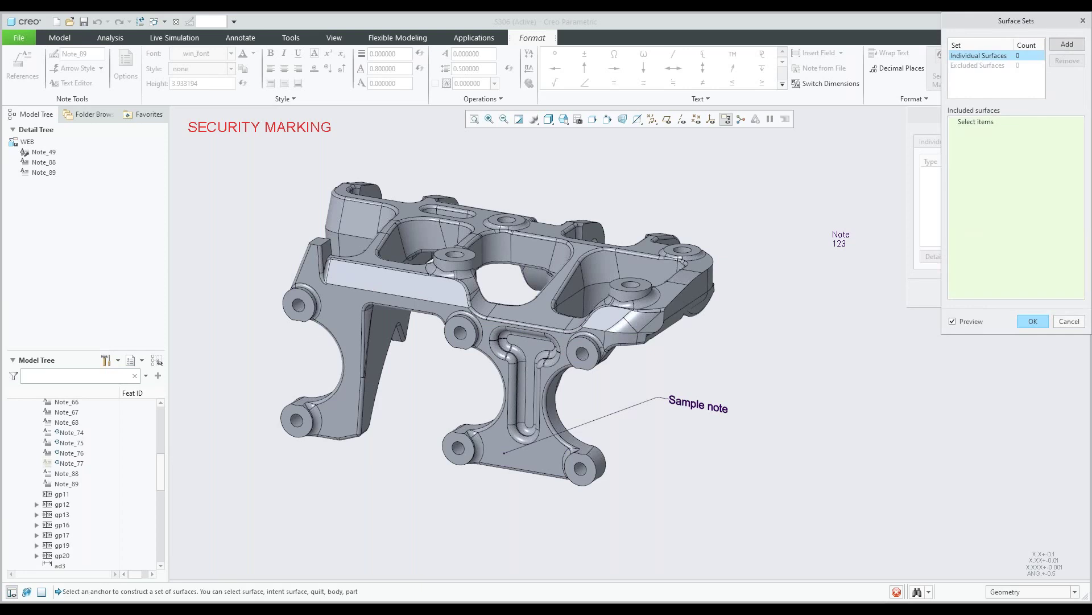
{"action": "left_click", "coordinate": [534, 343]}
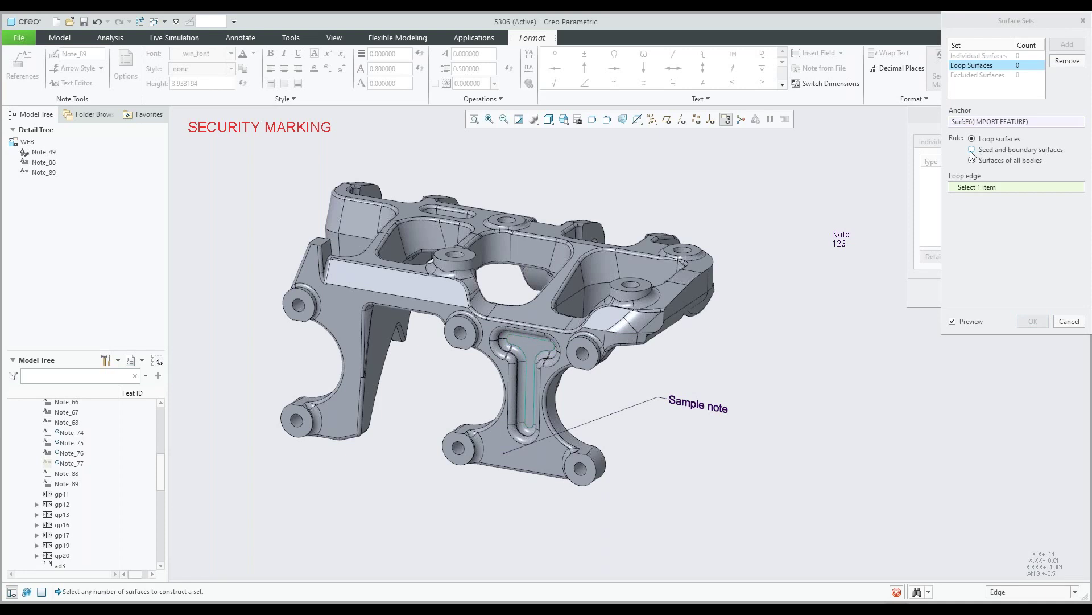
{"action": "left_click", "coordinate": [973, 150]}
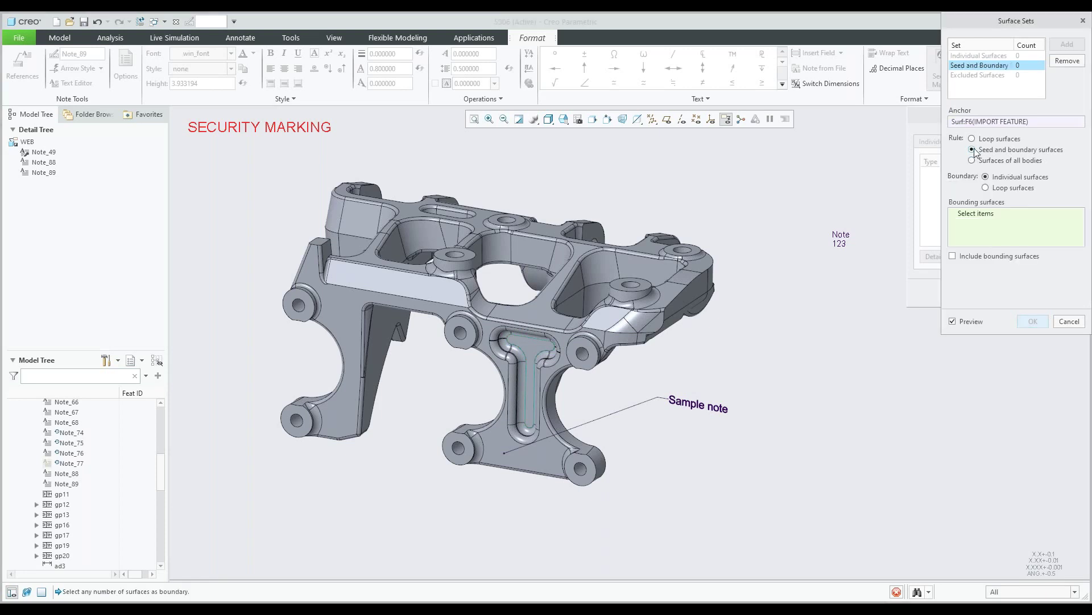
{"action": "left_click", "coordinate": [544, 454]}
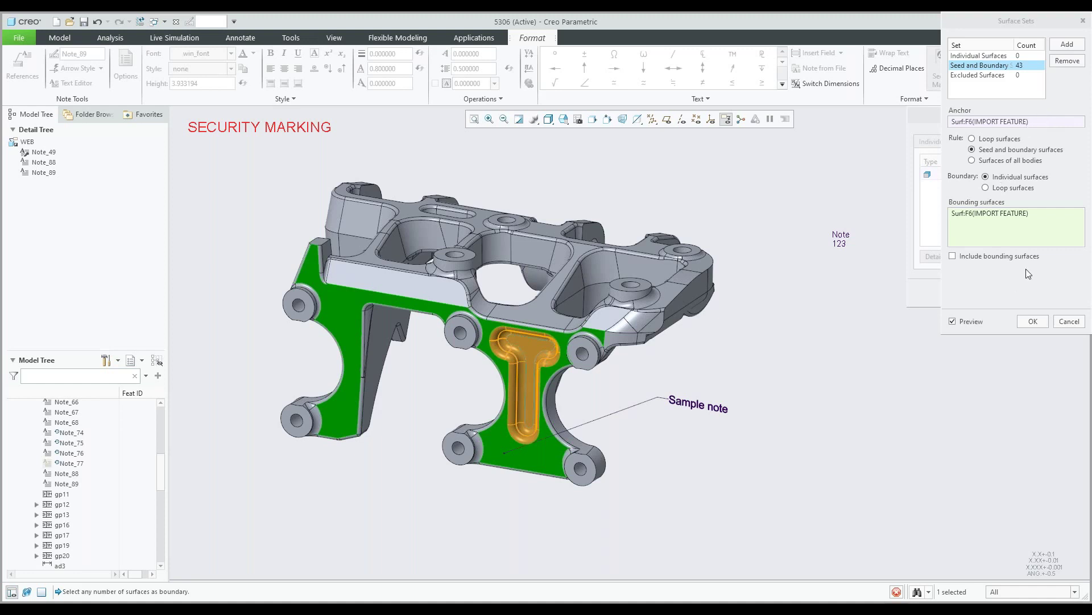
{"action": "left_click", "coordinate": [1034, 322]}
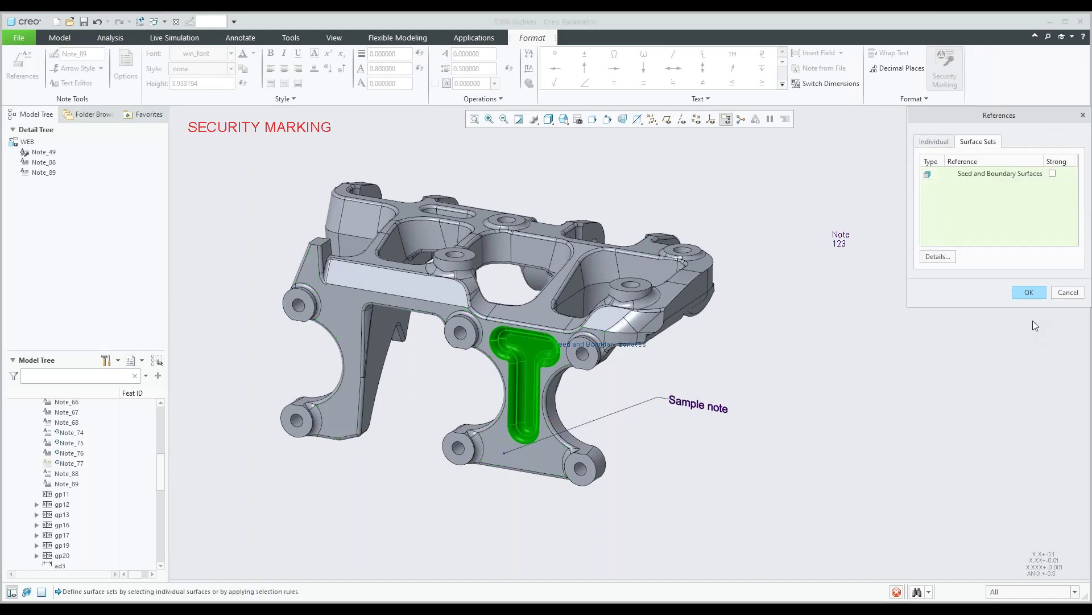
{"action": "left_click", "coordinate": [1029, 292]}
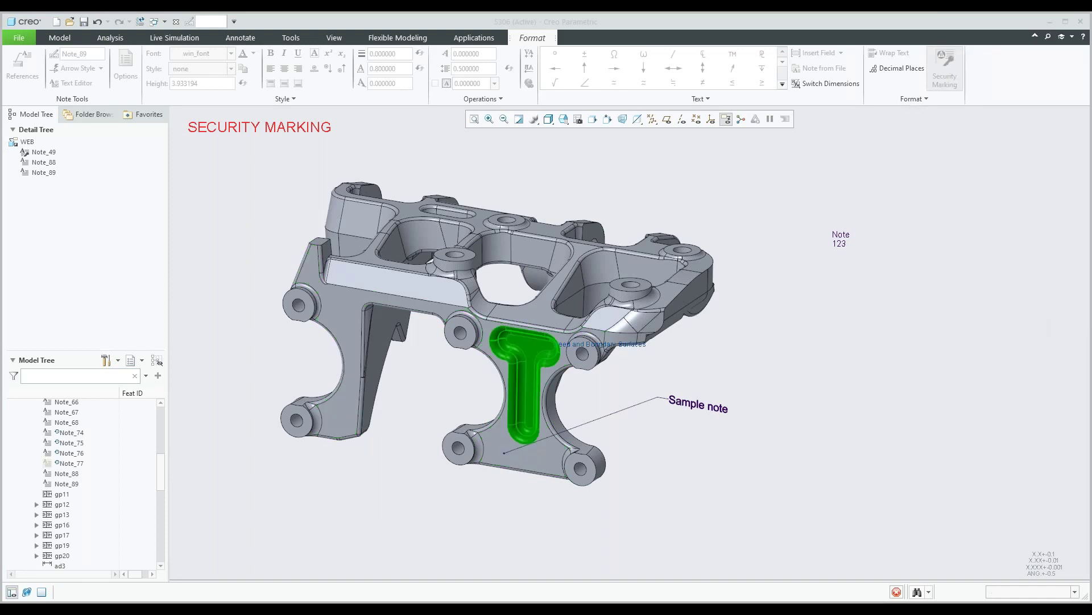
{"action": "left_click", "coordinate": [772, 332]}
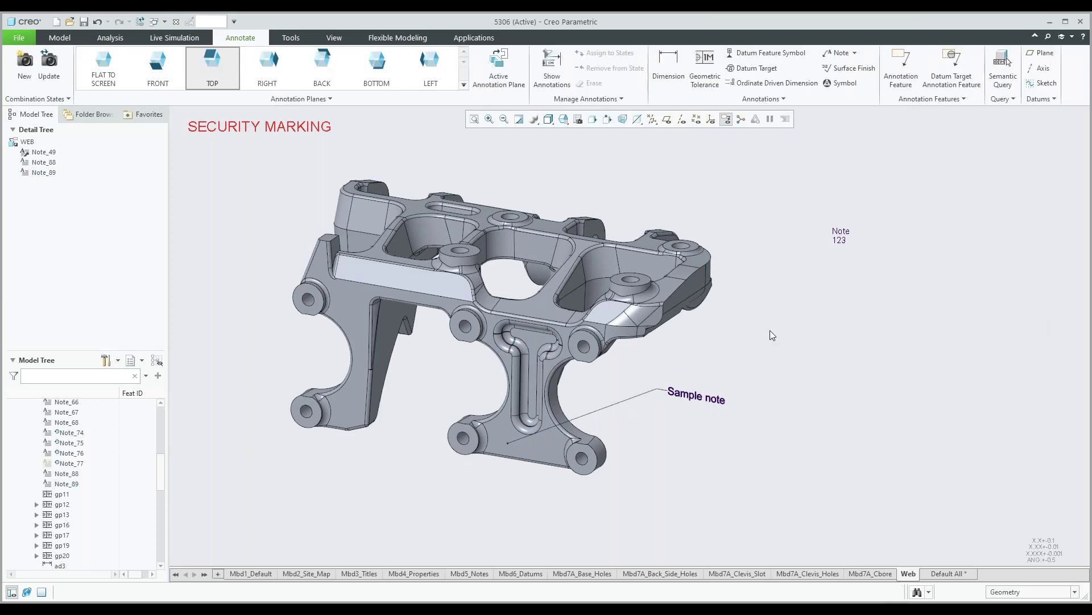
- Query the sample note's semantic references again and examine both the web face and the T-shaped pocket
{"action": "left_click", "coordinate": [698, 396]}
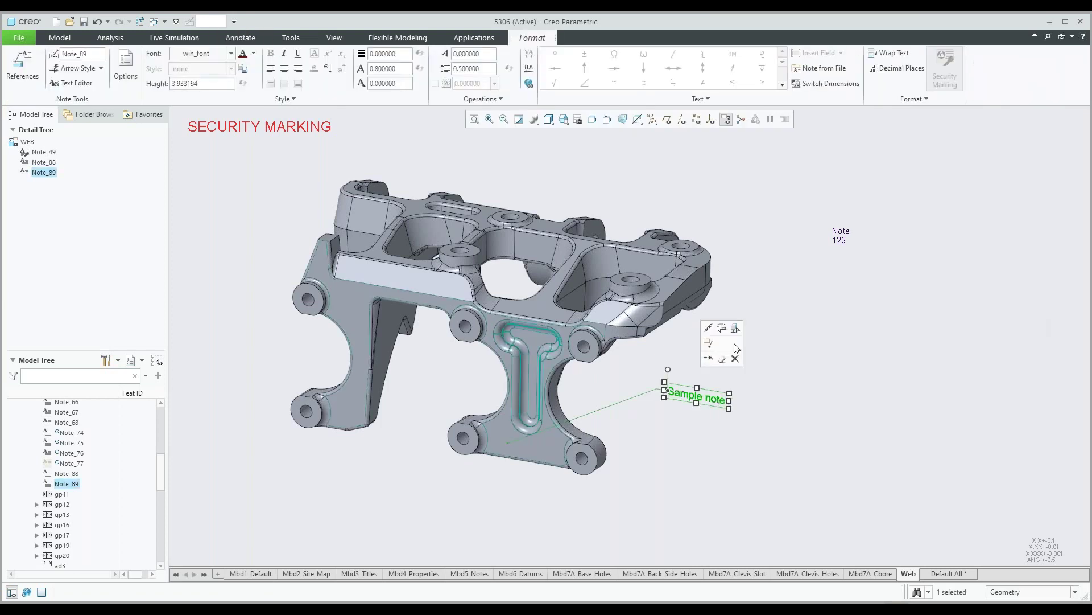
{"action": "left_click", "coordinate": [736, 346]}
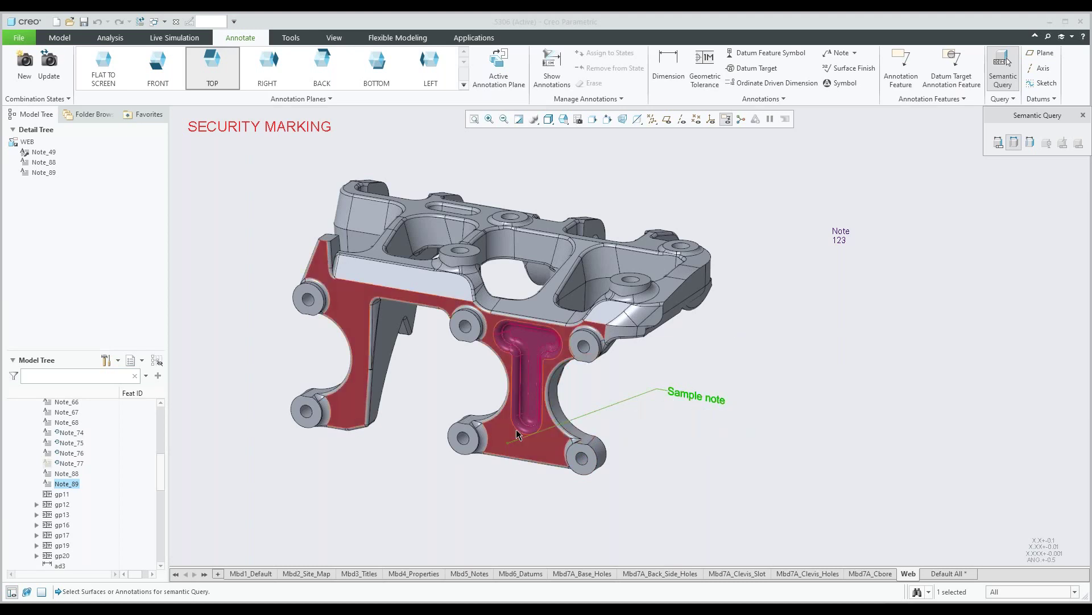
{"action": "scroll", "coordinate": [516, 429], "scroll_direction": "down", "scroll_amount": 2}
{"action": "scroll", "coordinate": [517, 434], "scroll_direction": "down", "scroll_amount": 2}
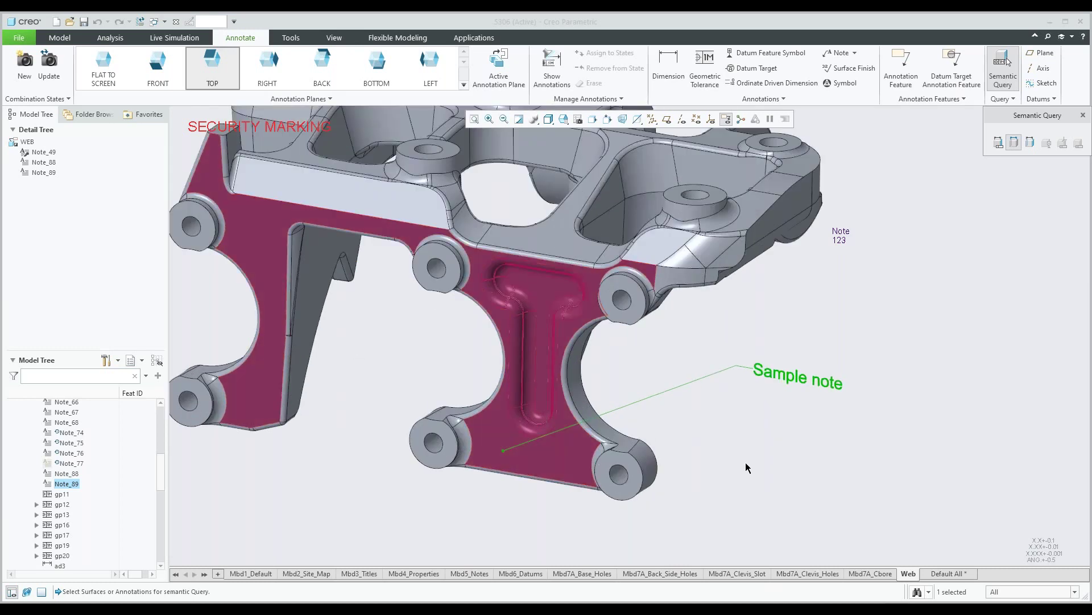
{"action": "scroll", "coordinate": [745, 462], "scroll_direction": "down", "scroll_amount": 5}
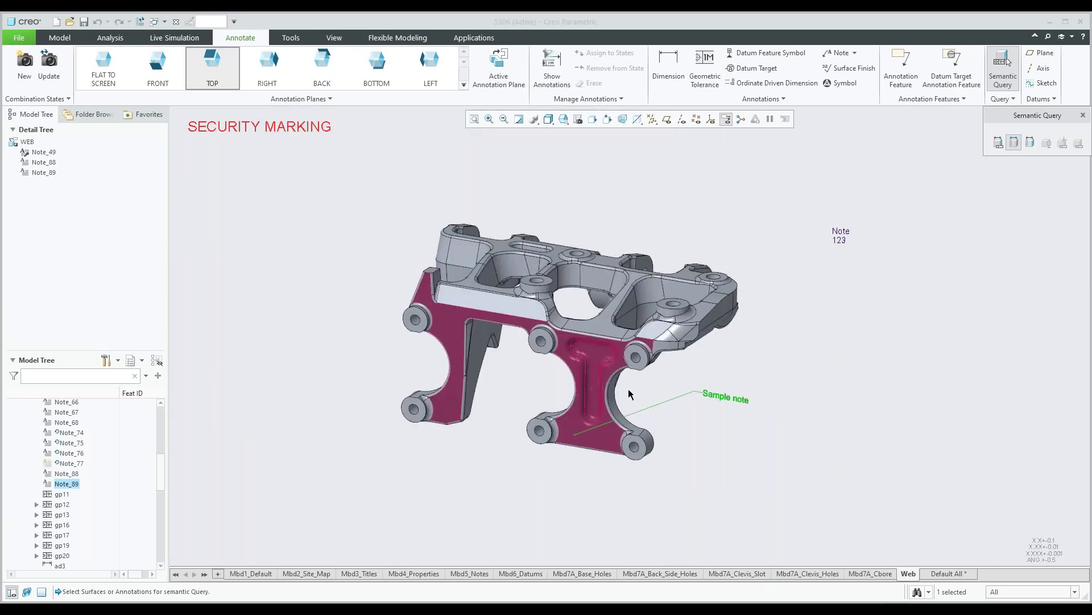
{"action": "middle_click_drag", "start_coordinate": [628, 388], "coordinate": [602, 378], "text": "shift"}
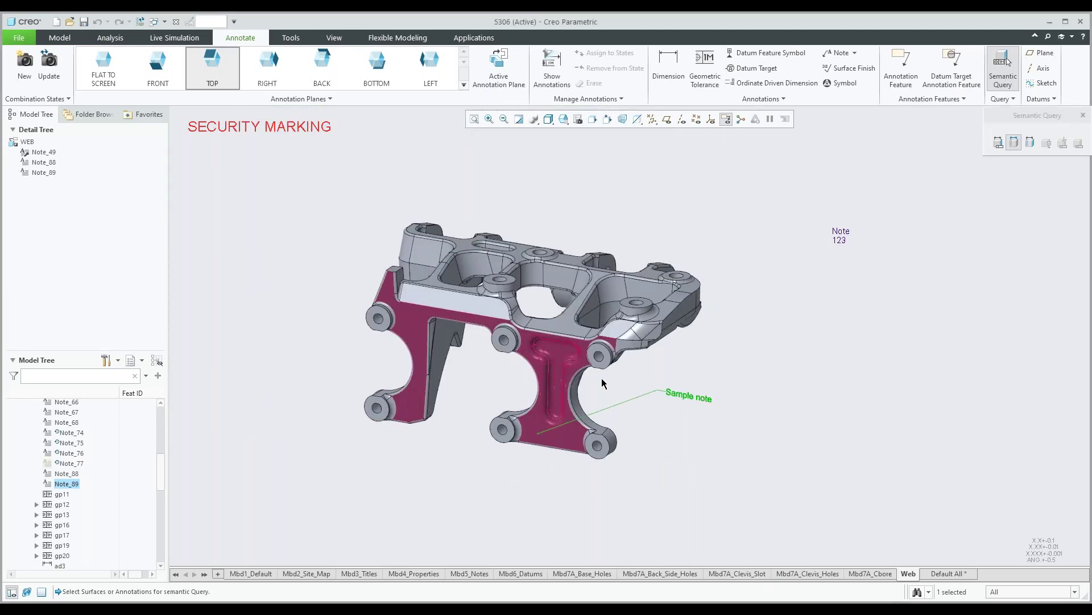
{"action": "middle_click", "coordinate": [602, 379]}
- Create a combination state named web_cb with the bracket rotated to its clevis side, and place it directly after Web
{"action": "middle_click_drag", "start_coordinate": [704, 358], "coordinate": [682, 367]}
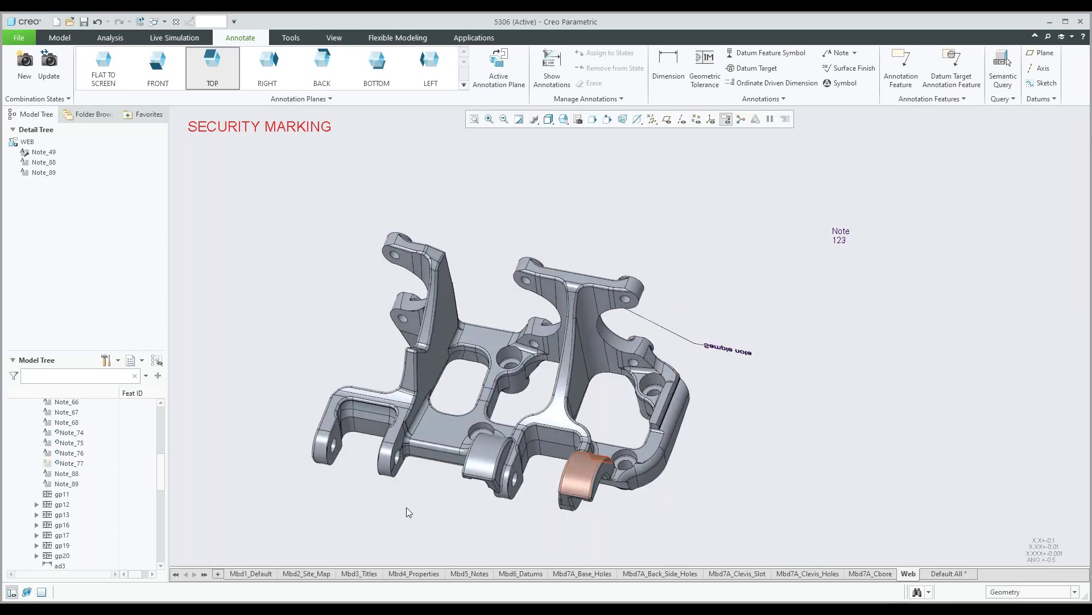
{"action": "left_click", "coordinate": [218, 573]}
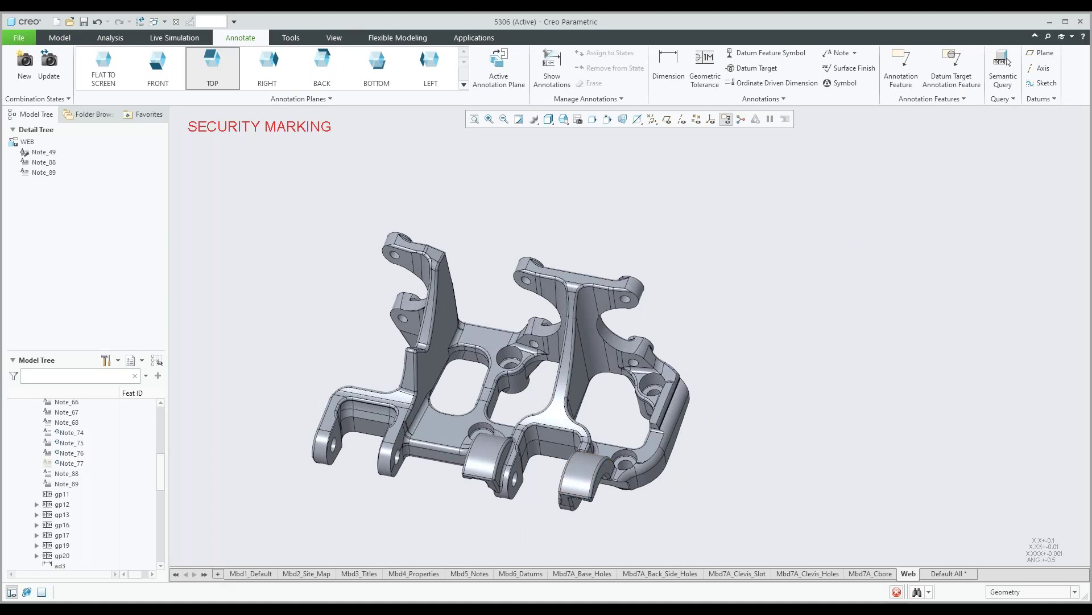
{"action": "right_click", "coordinate": [1009, 572]}
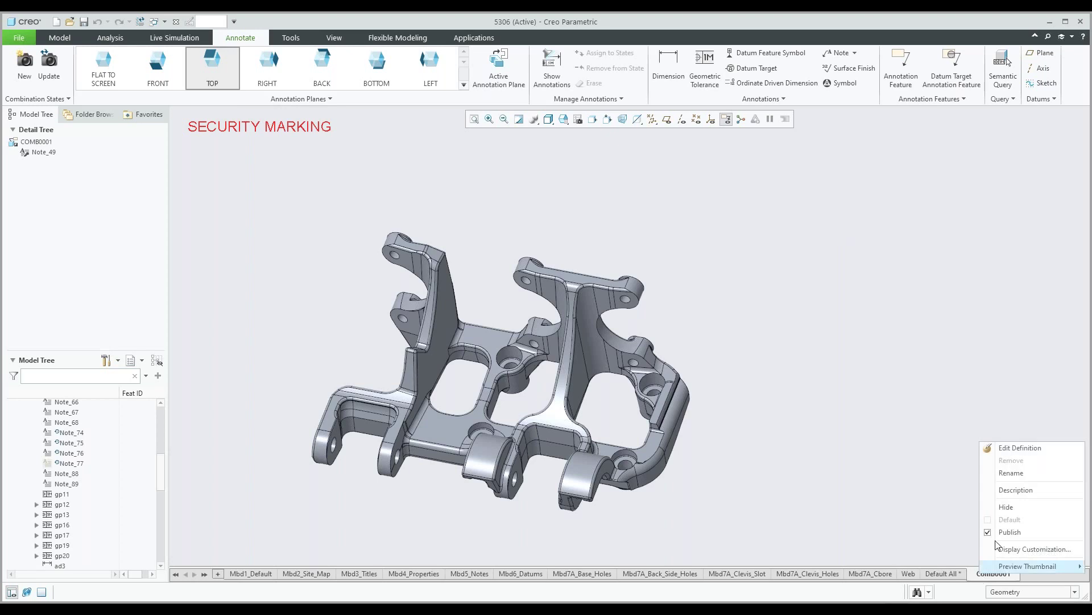
{"action": "left_click", "coordinate": [1007, 476]}
{"action": "type", "text": "web_cb"}
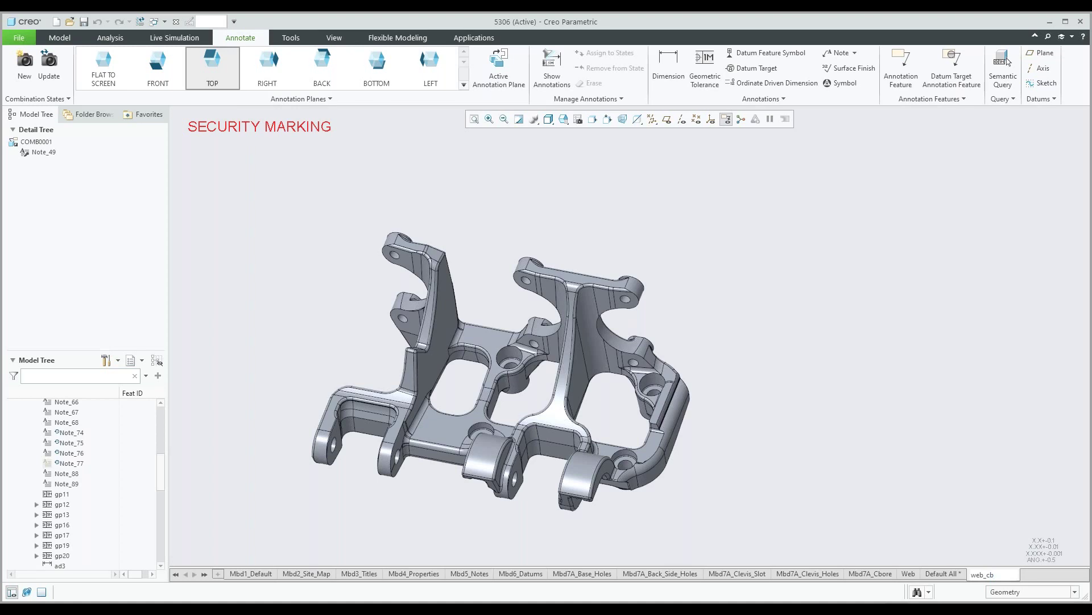
{"action": "key", "text": "Return"}
{"action": "left_click_drag", "start_coordinate": [921, 572], "coordinate": [922, 572]}
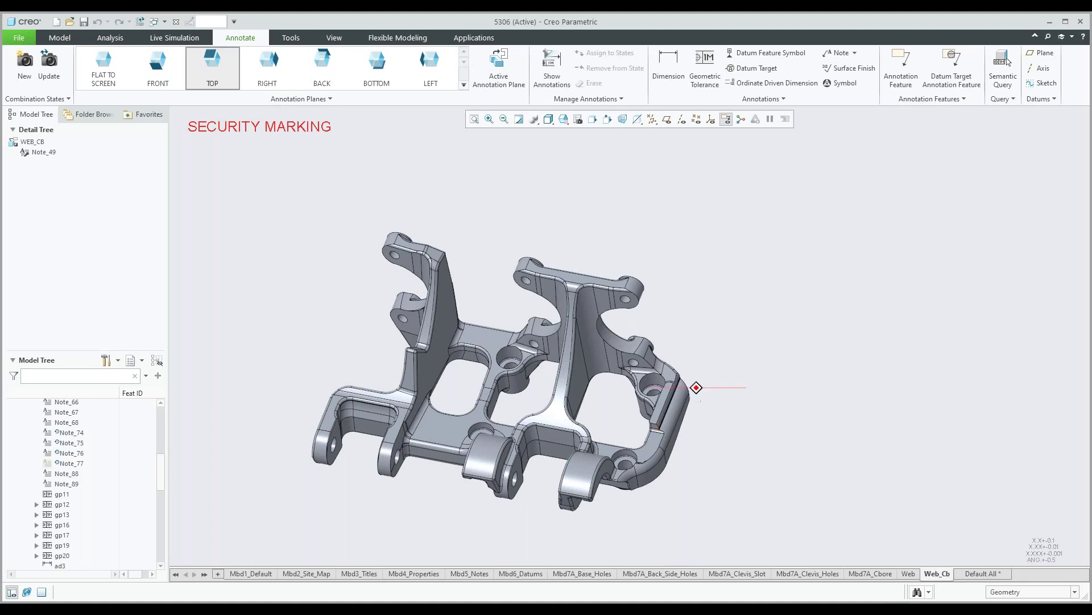
- Set the FRONT annotation plane active and place a surface-referenced radius dimension on the counterbore beside the outer clevis lug
{"action": "mouse_move", "coordinate": [697, 387]}
{"action": "middle_mouse_down"}
{"action": "mouse_move", "coordinate": [695, 419]}
{"action": "mouse_move", "coordinate": [661, 399]}
{"action": "middle_mouse_up"}
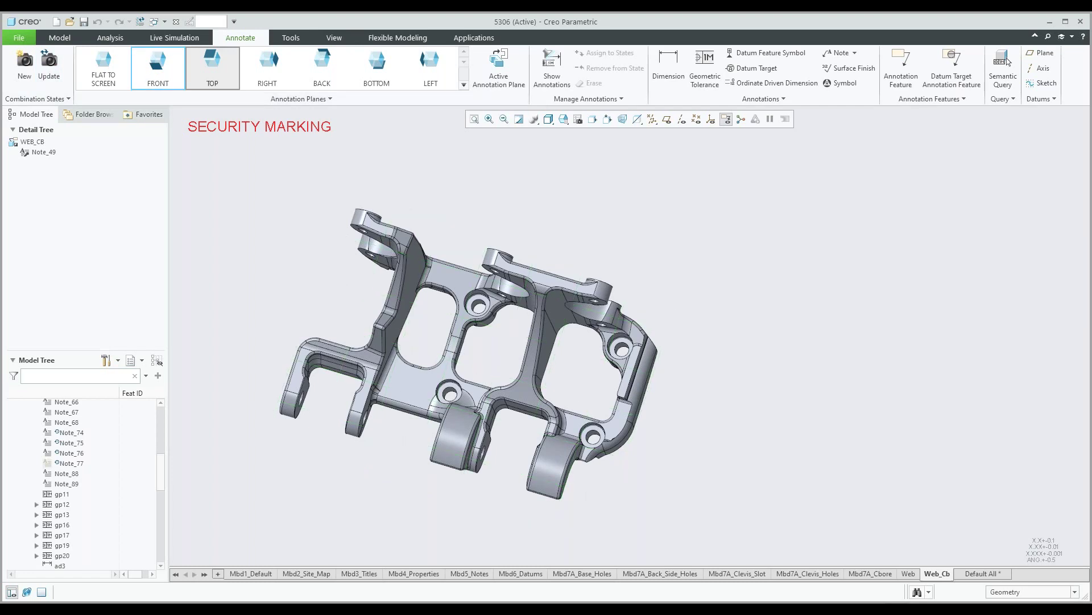
{"action": "left_click", "coordinate": [155, 80]}
{"action": "left_click", "coordinate": [660, 77]}
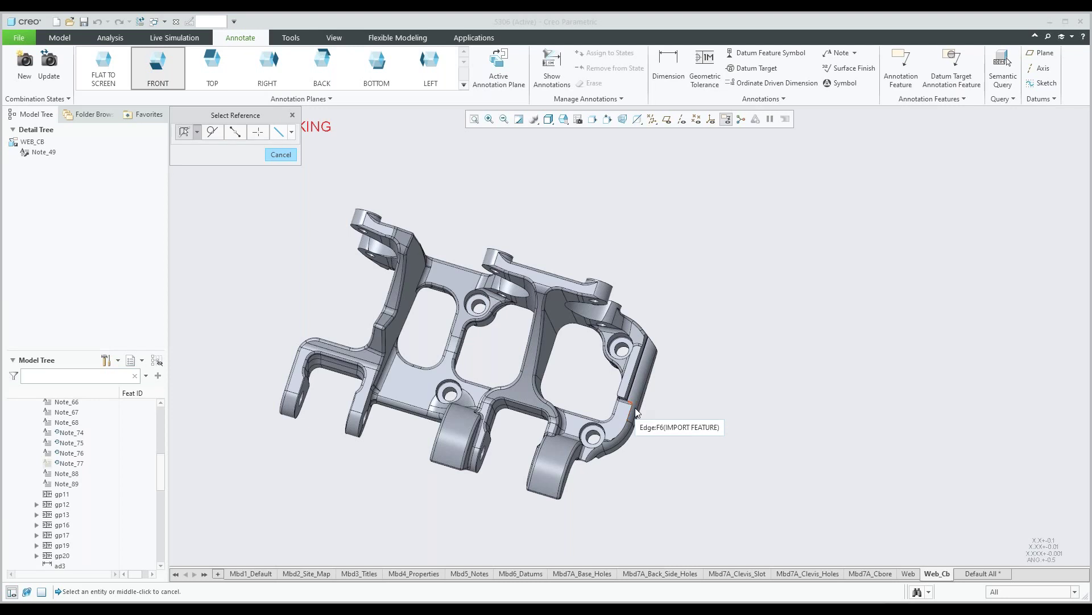
{"action": "left_click", "coordinate": [198, 137]}
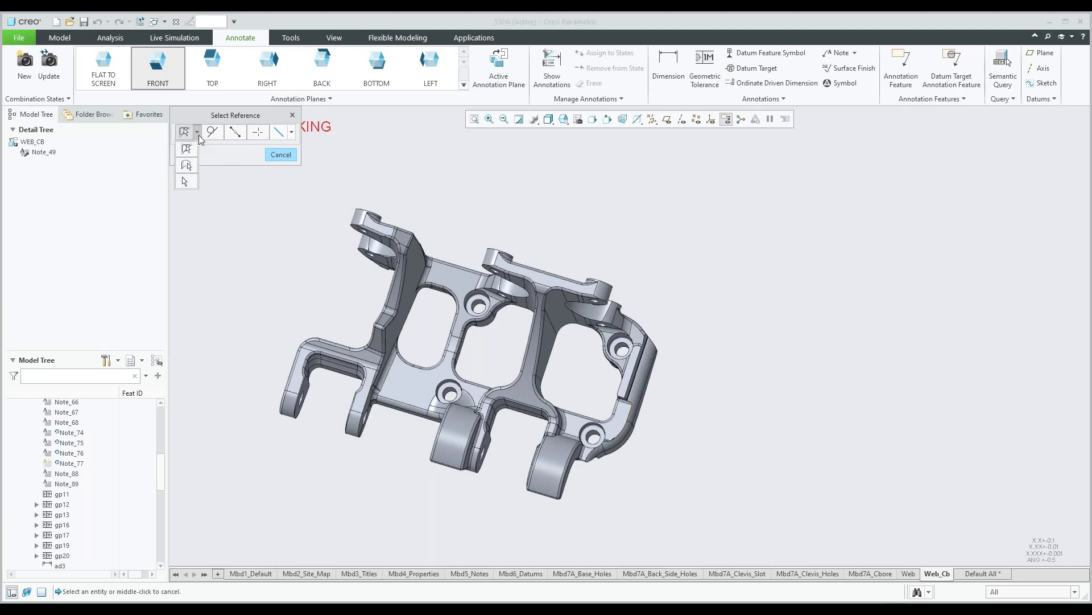
{"action": "left_click", "coordinate": [186, 166]}
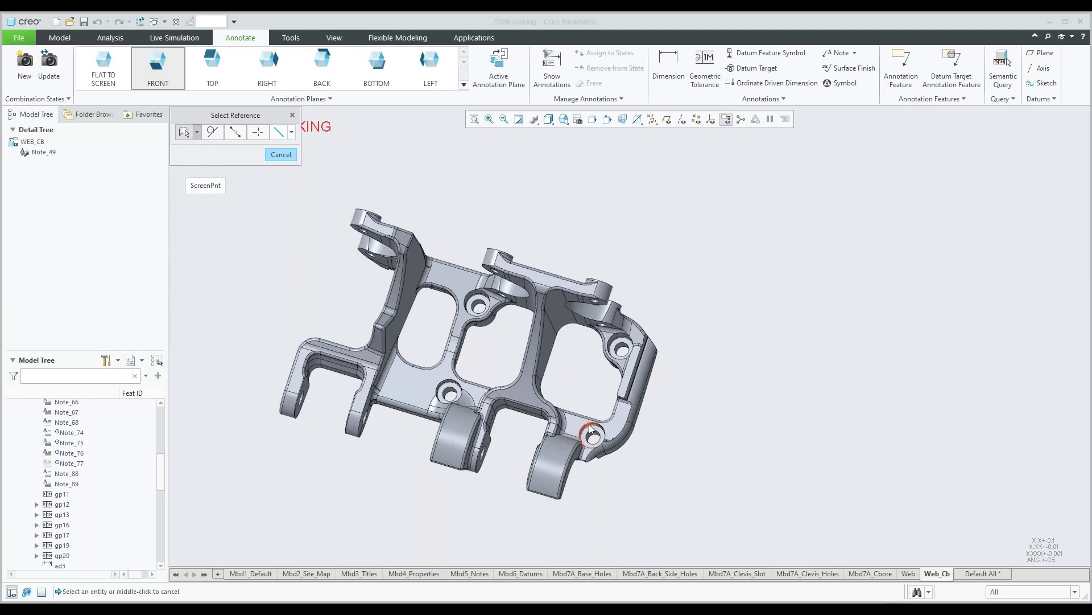
{"action": "scroll", "coordinate": [591, 430], "scroll_direction": "down", "scroll_amount": 2}
{"action": "scroll", "coordinate": [591, 431], "scroll_direction": "down", "scroll_amount": 2}
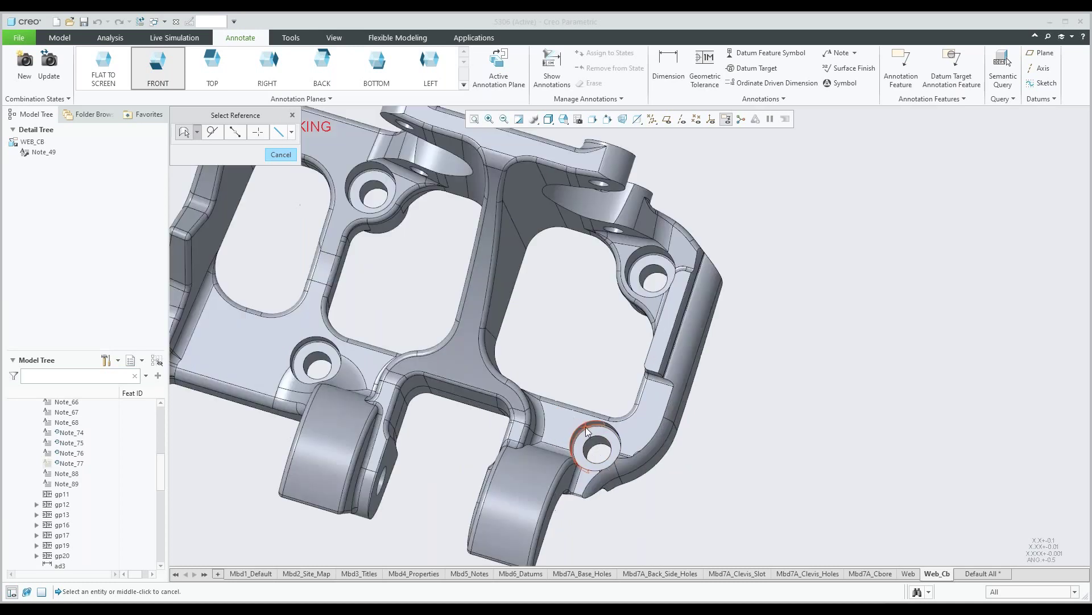
{"action": "left_click", "coordinate": [587, 431]}
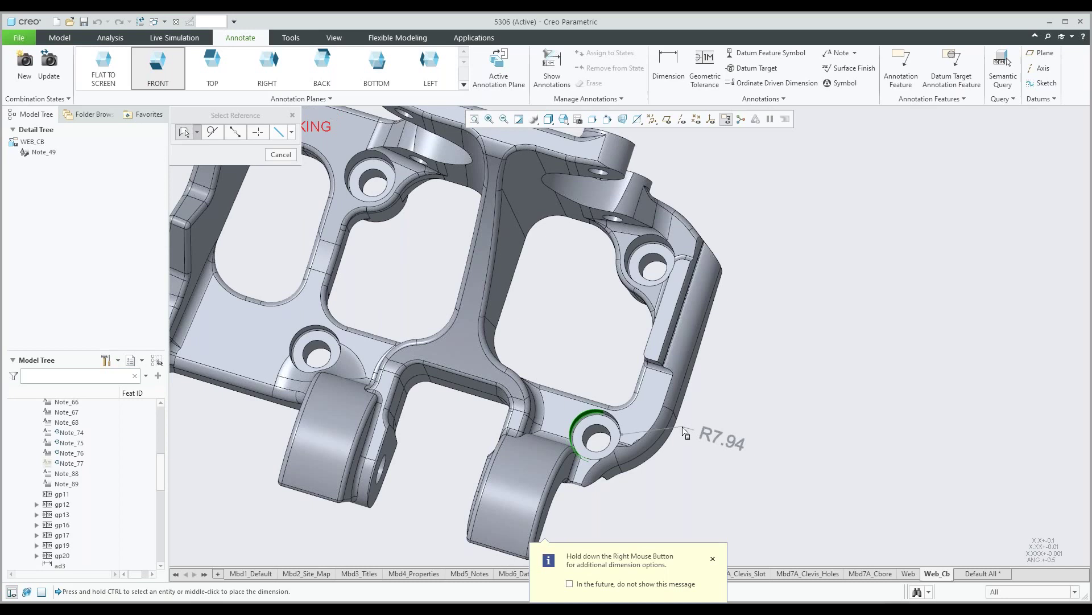
{"action": "middle_click", "coordinate": [718, 484]}
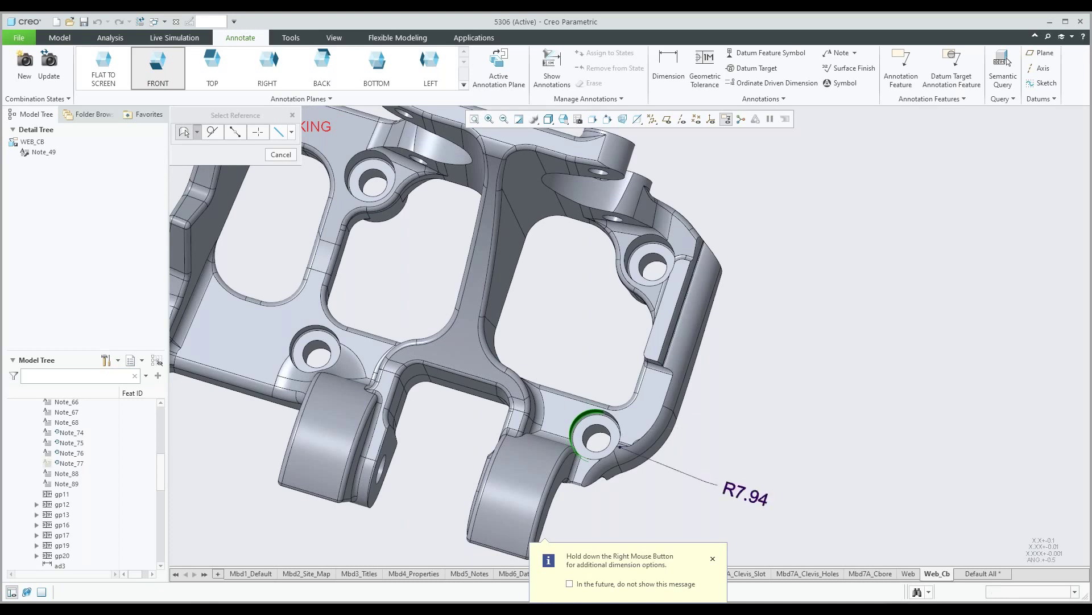
- Give the counterbore dimension a symmetric tolerance and change its orientation to a diameter
{"action": "scroll", "coordinate": [711, 450], "scroll_direction": "down", "scroll_amount": 3}
{"action": "middle_click_drag", "start_coordinate": [712, 448], "coordinate": [711, 439]}
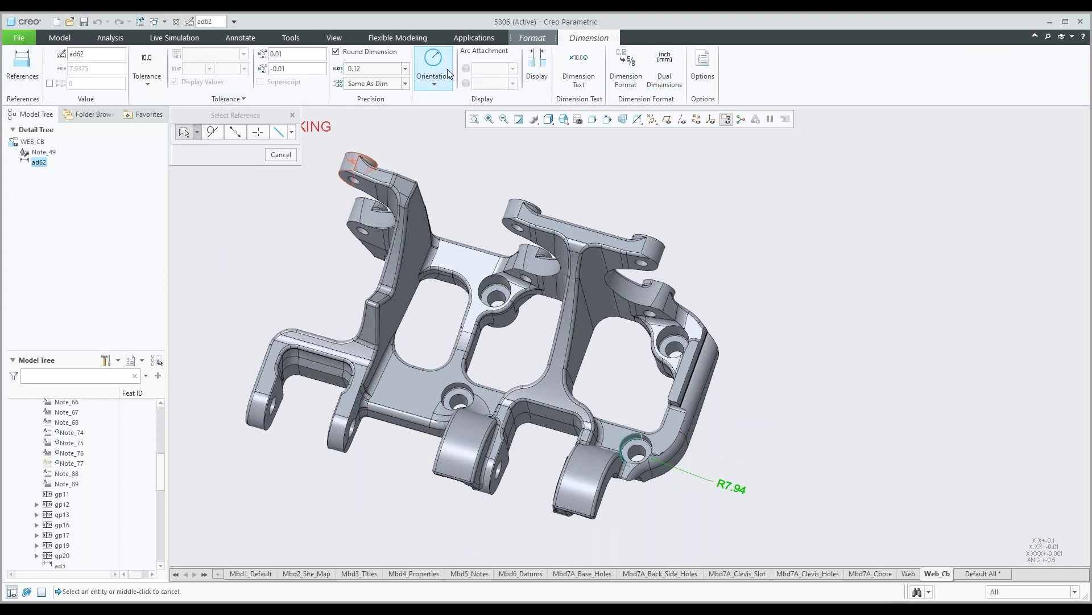
{"action": "left_click", "coordinate": [148, 85]}
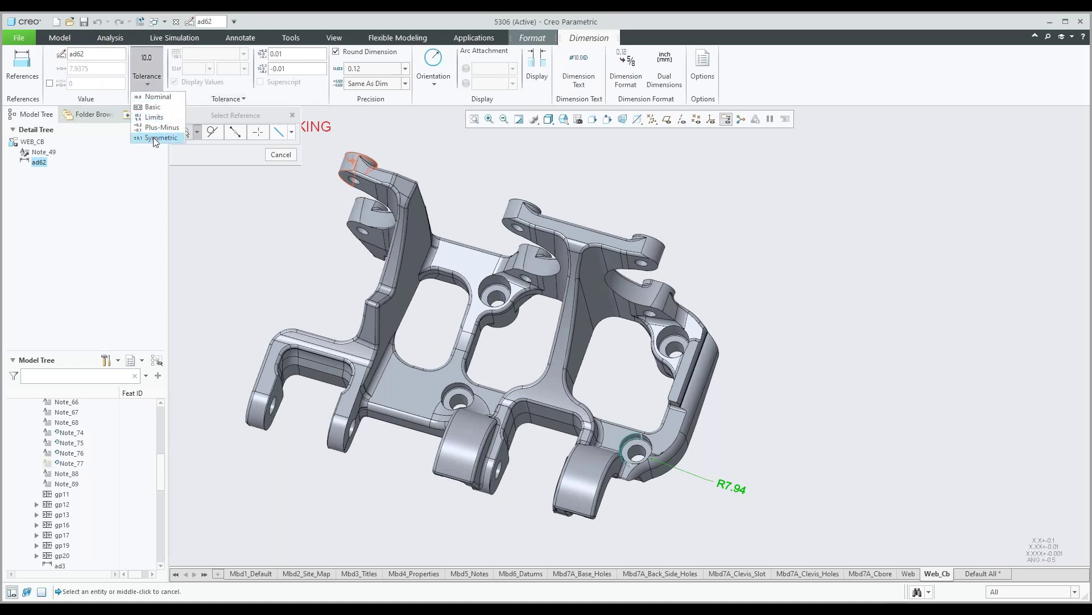
{"action": "left_click", "coordinate": [155, 138]}
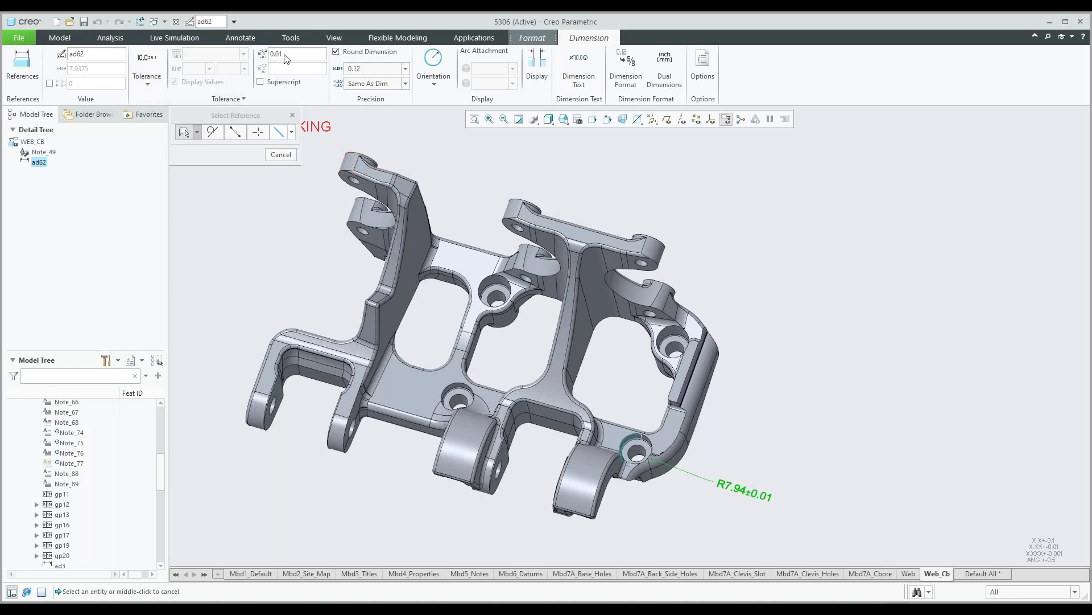
{"action": "left_click", "coordinate": [436, 96]}
{"action": "middle_click", "coordinate": [762, 406]}
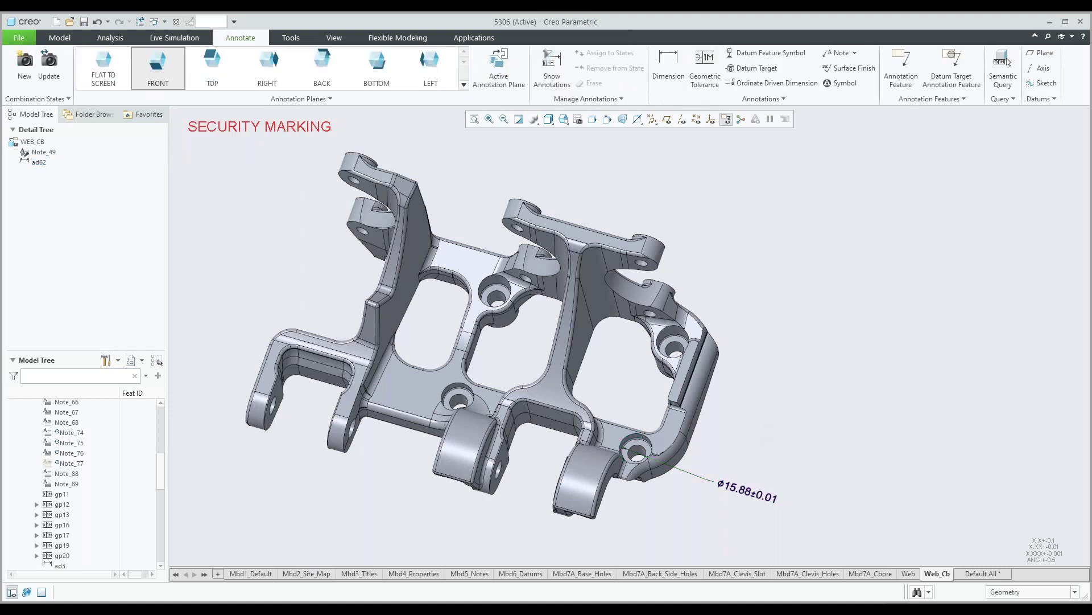
- Query the counterbore dimension's semantic reference, and put "4 x" in front of the diameter in its dimension text
{"action": "left_click", "coordinate": [755, 481]}
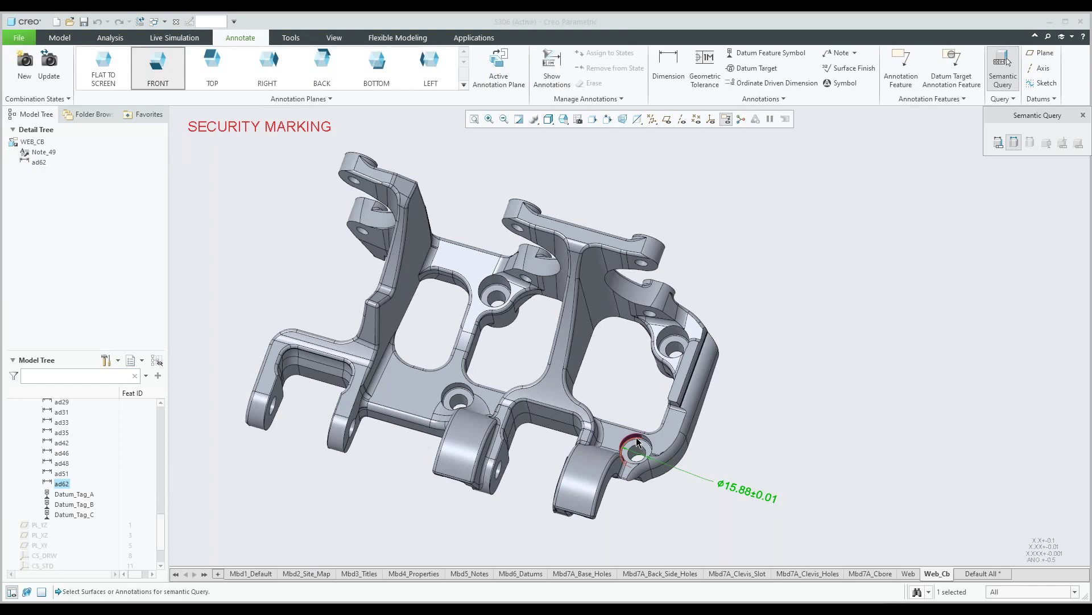
{"action": "scroll", "coordinate": [637, 441], "scroll_direction": "up", "scroll_amount": 2}
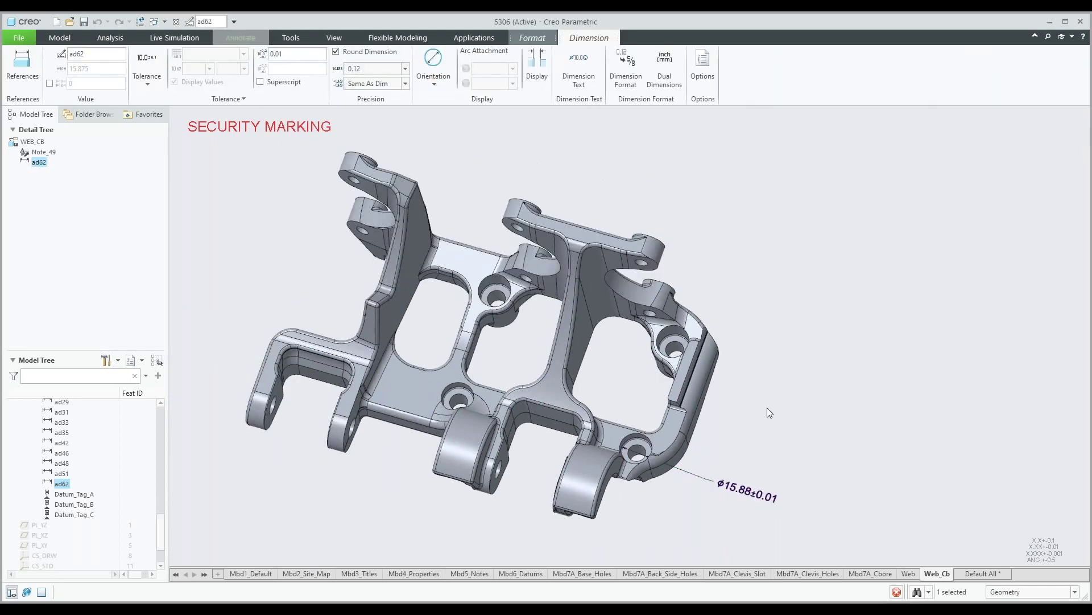
{"action": "left_click", "coordinate": [747, 489]}
{"action": "left_click", "coordinate": [578, 68]}
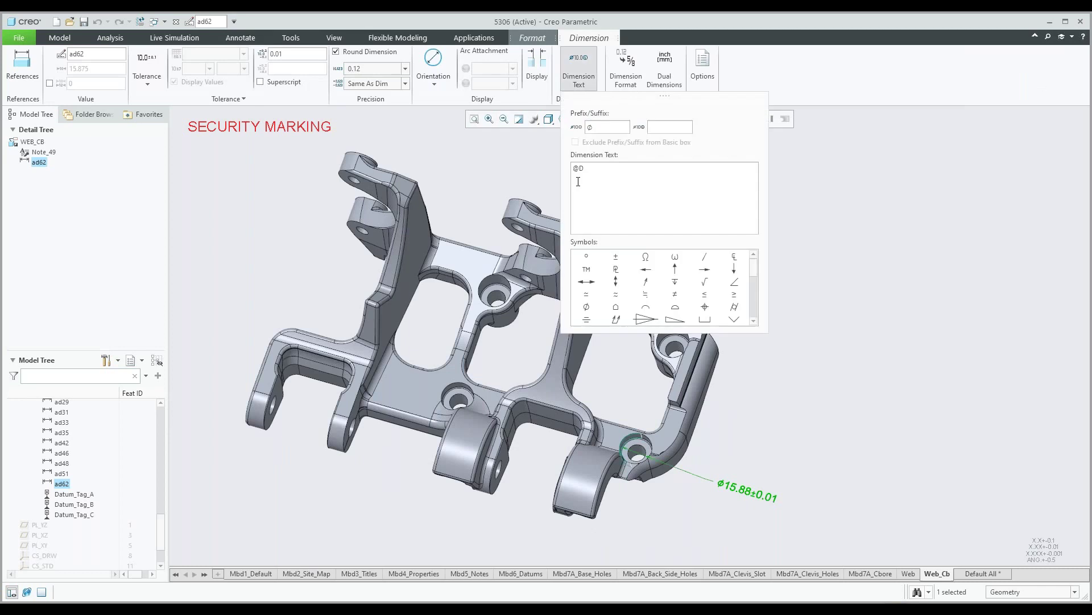
{"action": "type", "text": "4 x"}
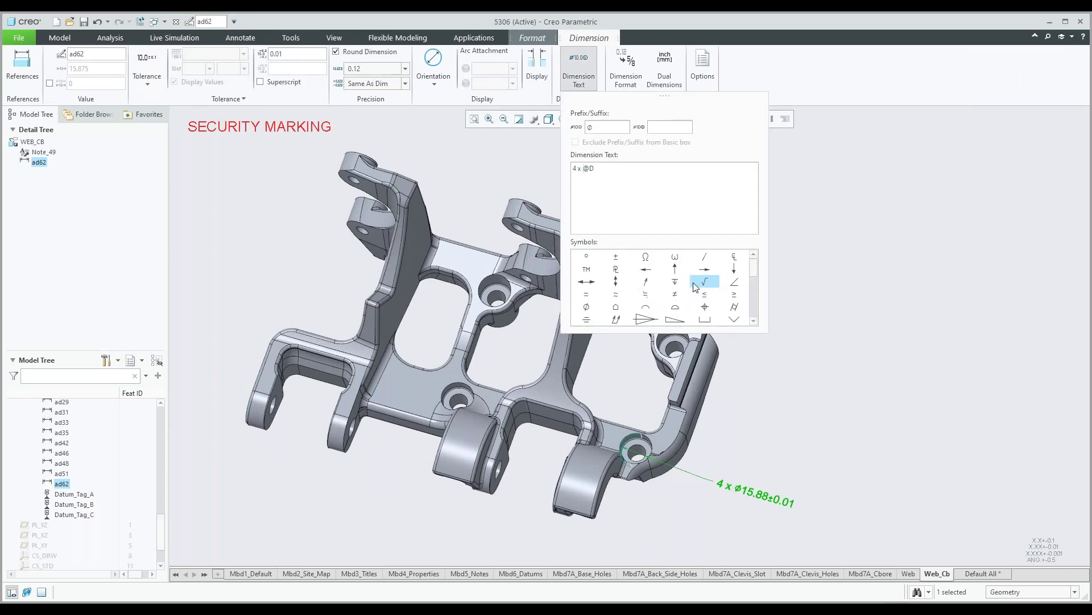
{"action": "scroll", "coordinate": [679, 279], "scroll_direction": "down", "scroll_amount": 2}
{"action": "scroll", "coordinate": [678, 279], "scroll_direction": "down", "scroll_amount": 5}
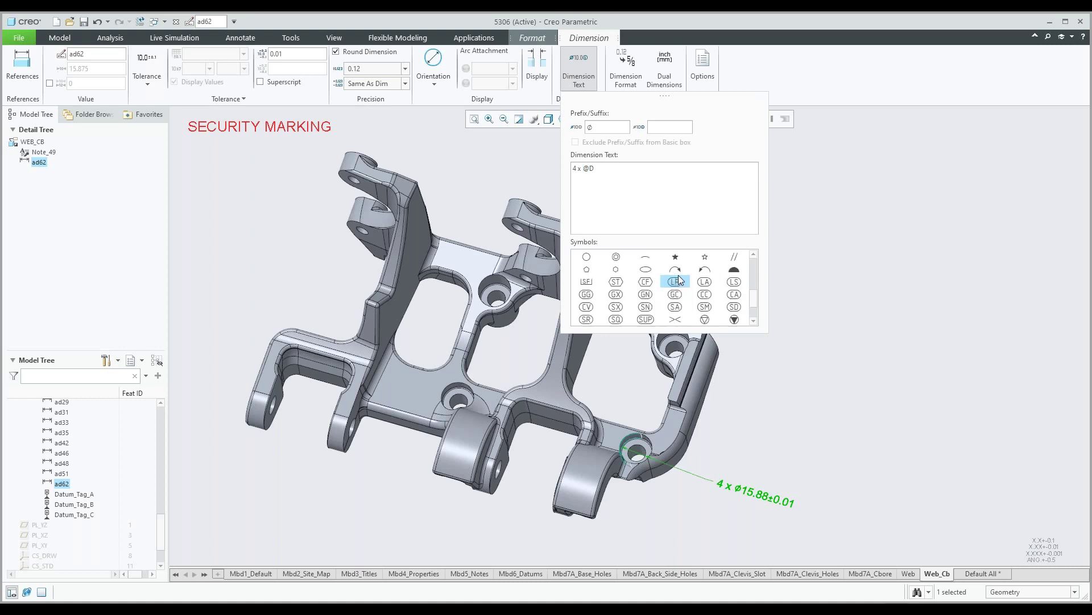
{"action": "left_click", "coordinate": [809, 224]}
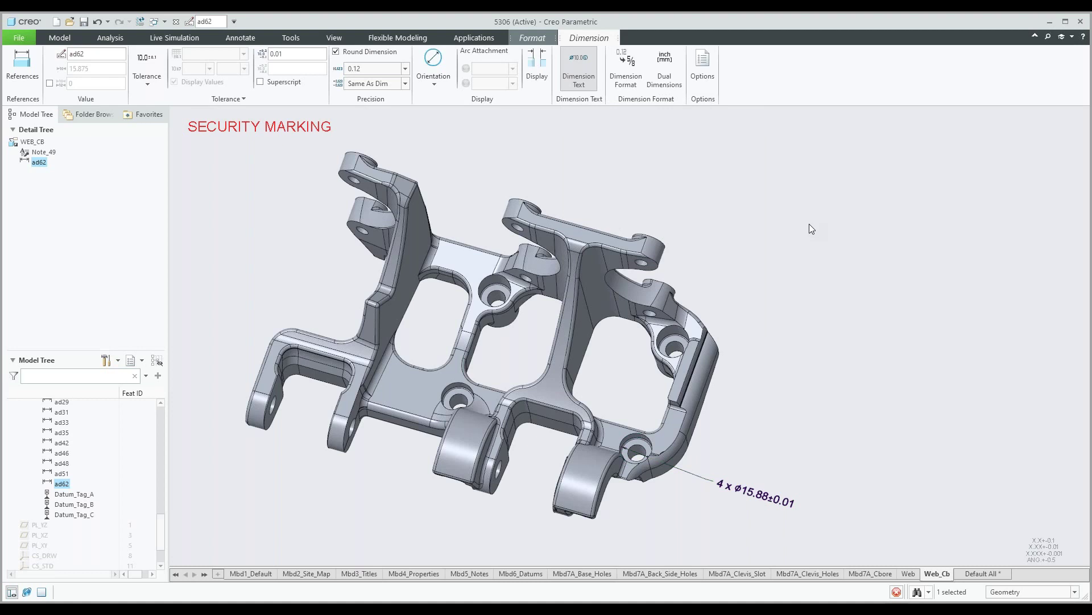
{"action": "left_click", "coordinate": [809, 224]}
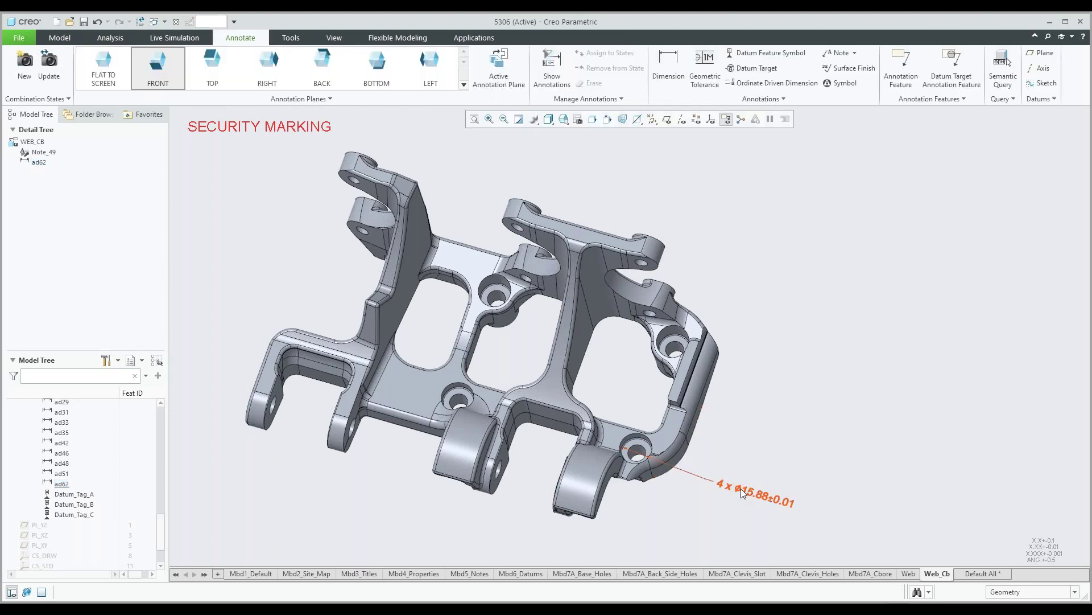
- Add the other three counterbore surfaces to the diameter dimension's references as an individual surface set
{"action": "left_click", "coordinate": [756, 494]}
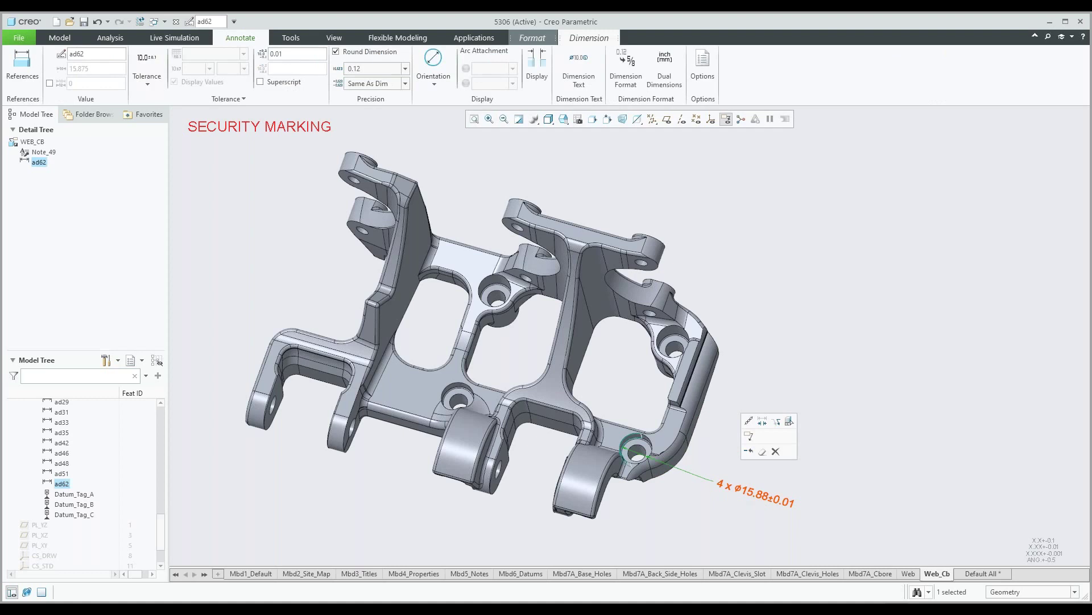
{"action": "left_click", "coordinate": [22, 63]}
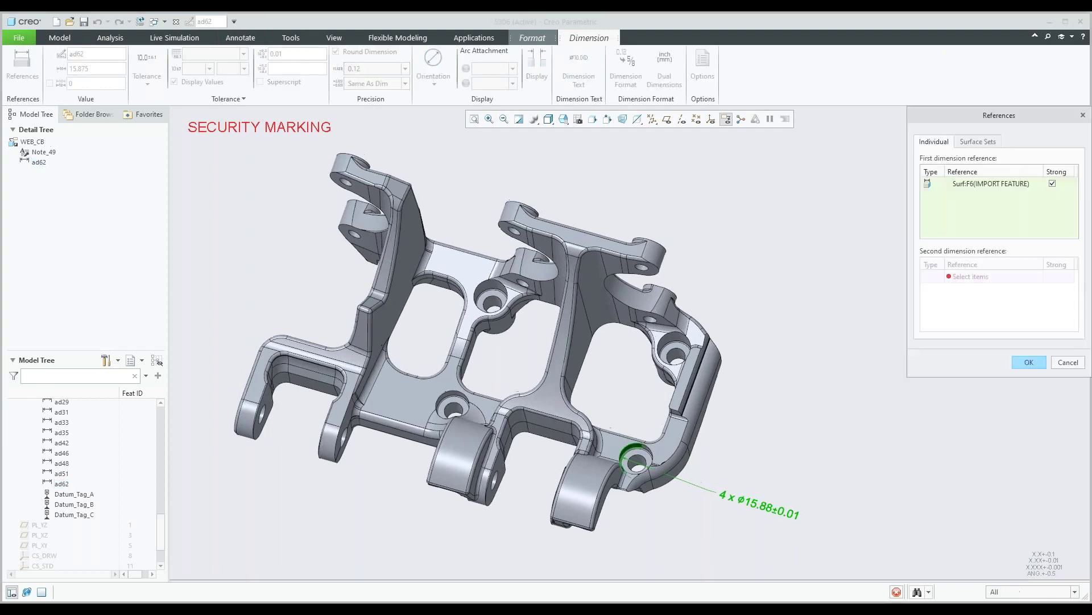
{"action": "left_click", "coordinate": [668, 340]}
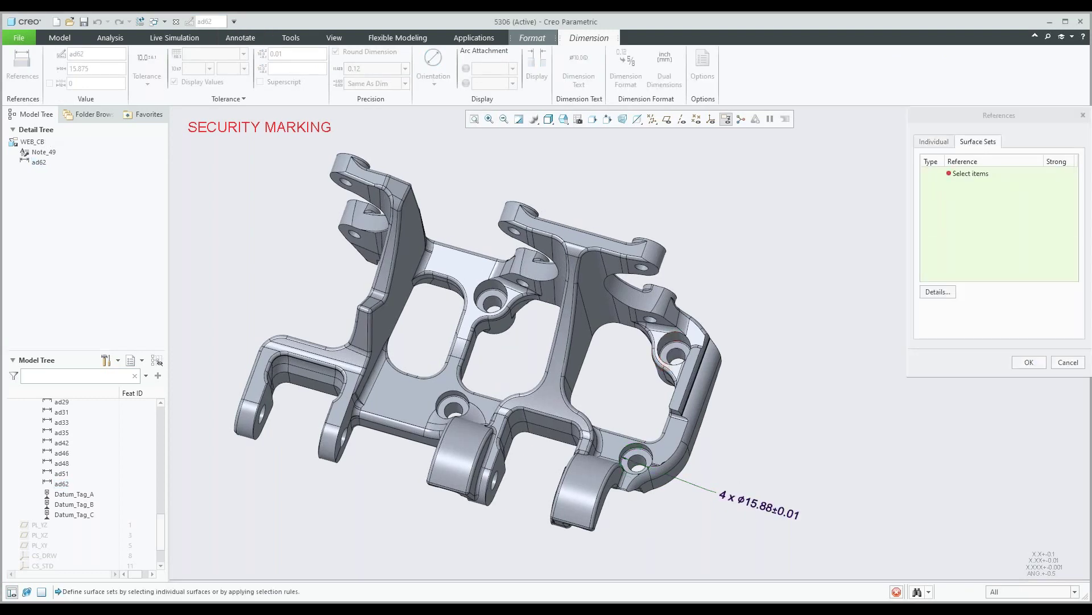
{"action": "scroll", "coordinate": [665, 337], "scroll_direction": "down", "scroll_amount": 5}
{"action": "left_click", "coordinate": [689, 336]}
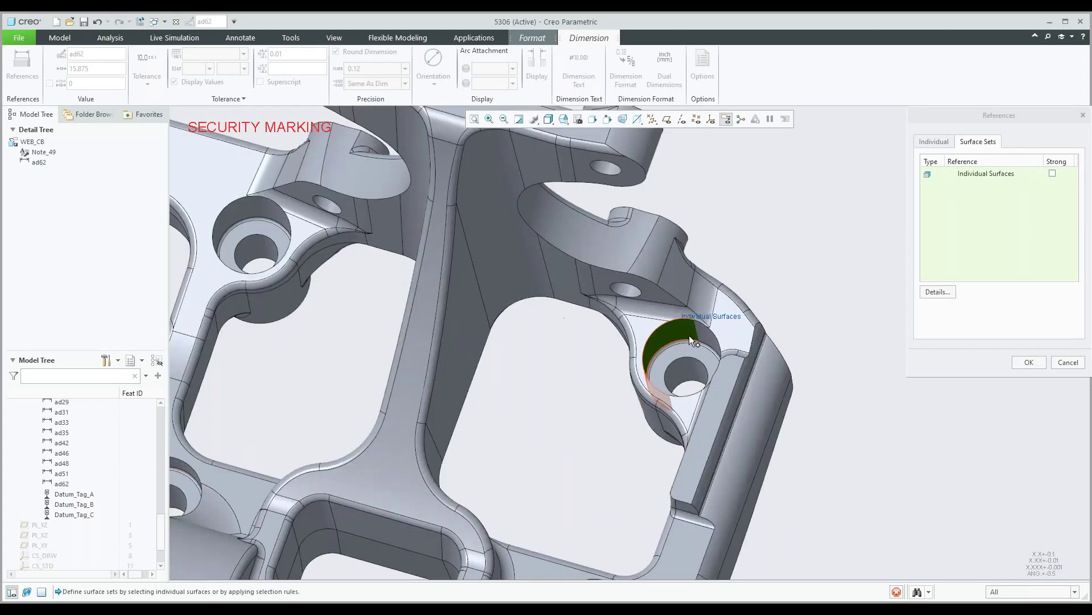
{"action": "left_click", "coordinate": [245, 207]}
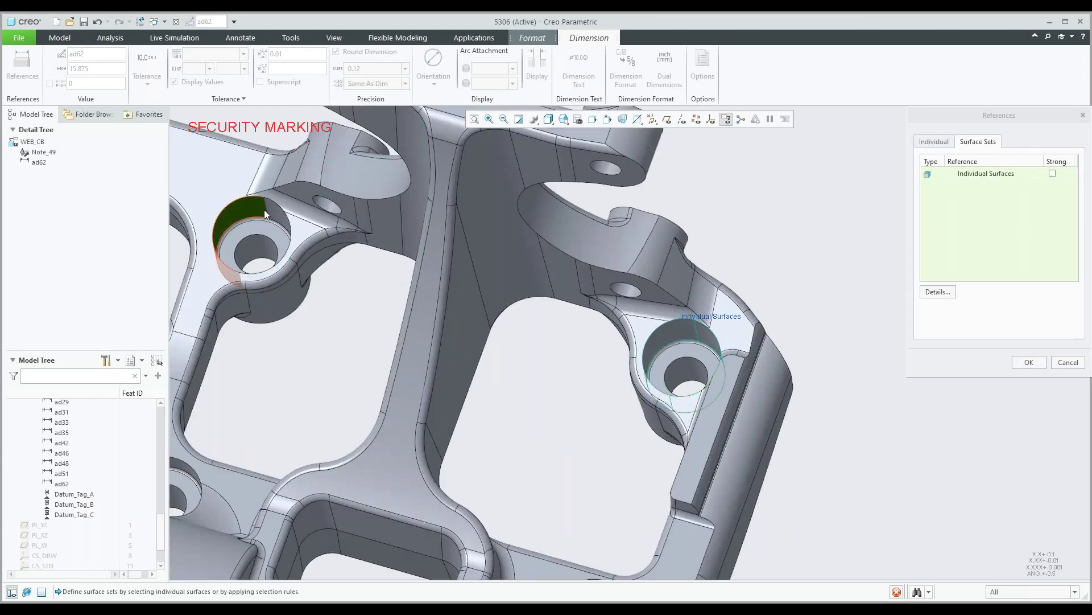
{"action": "left_click", "coordinate": [275, 212], "text": "ctrl"}
{"action": "scroll", "coordinate": [296, 228], "scroll_direction": "up", "scroll_amount": 4}
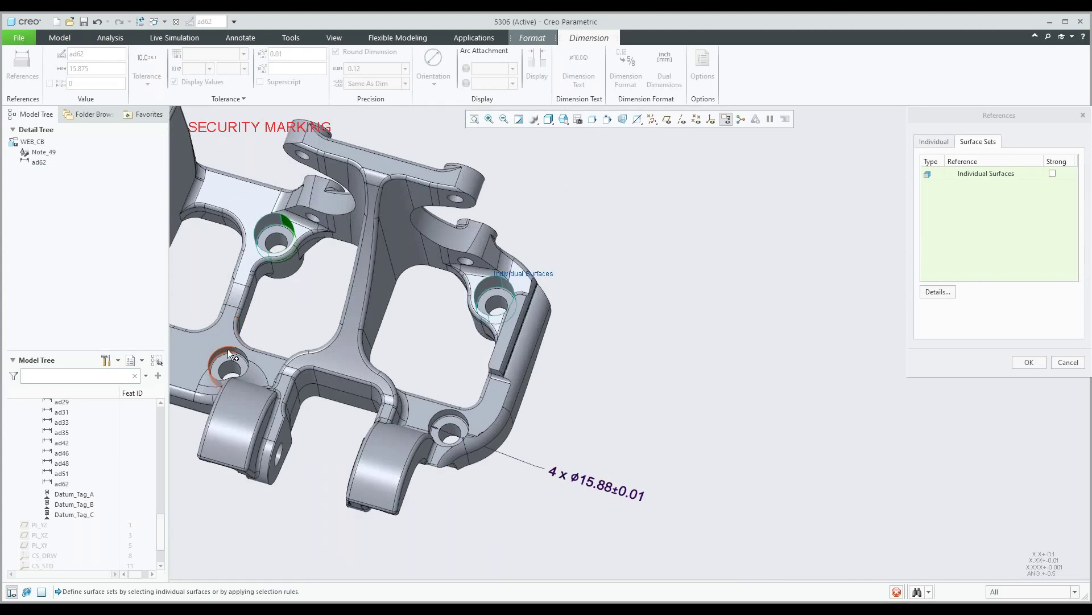
{"action": "left_click", "coordinate": [228, 349], "text": "ctrl"}
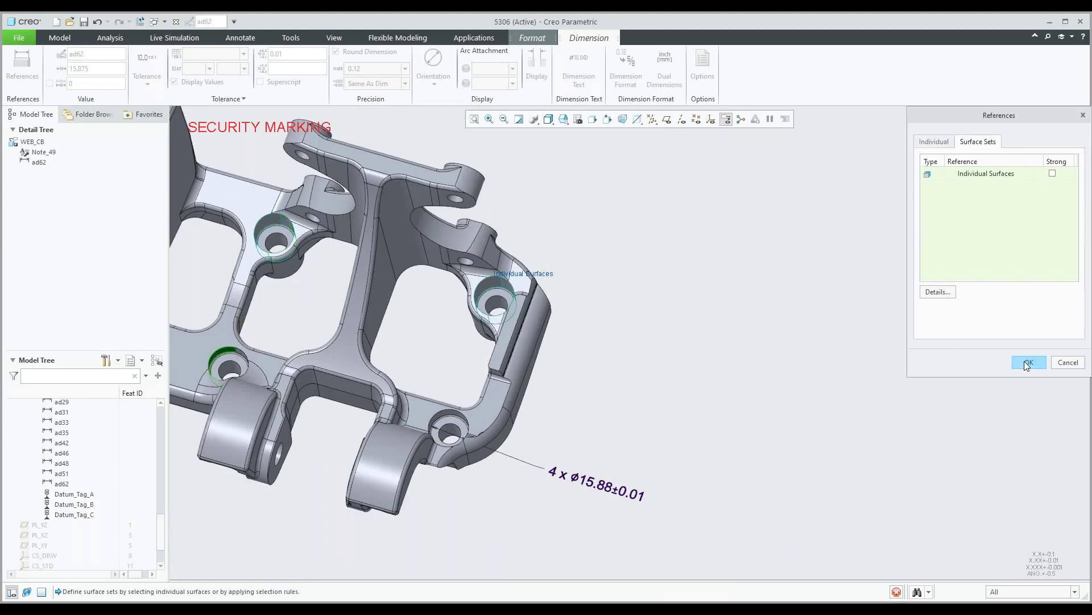
{"action": "left_click", "coordinate": [1024, 361]}
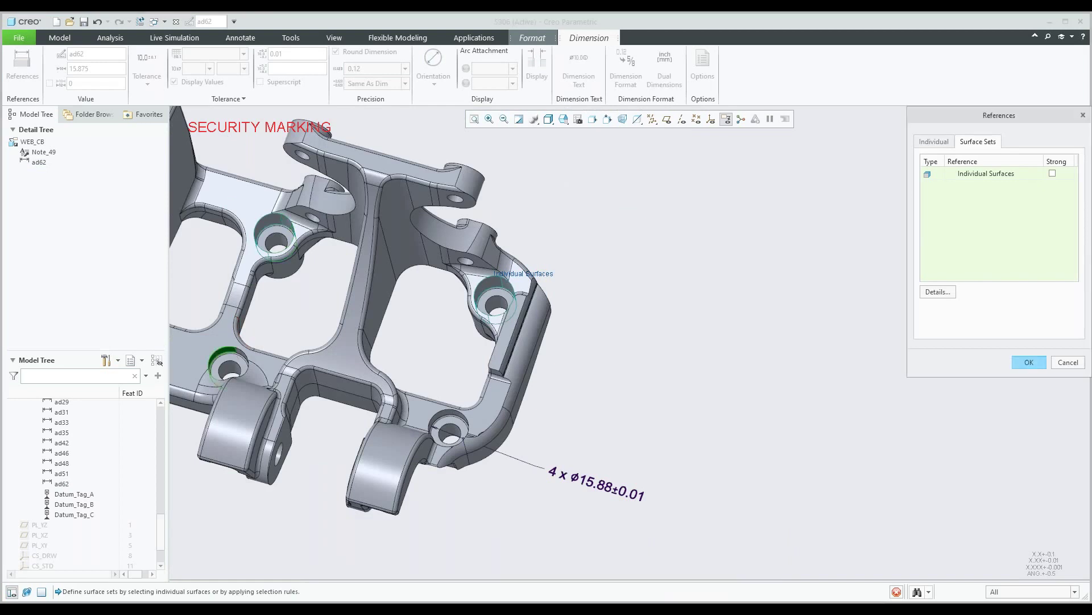
- Run a semantic query on the 4 x diameter dimension and examine which counterbore surfaces it references
{"action": "right_click", "coordinate": [605, 475]}
{"action": "left_click", "coordinate": [578, 423]}
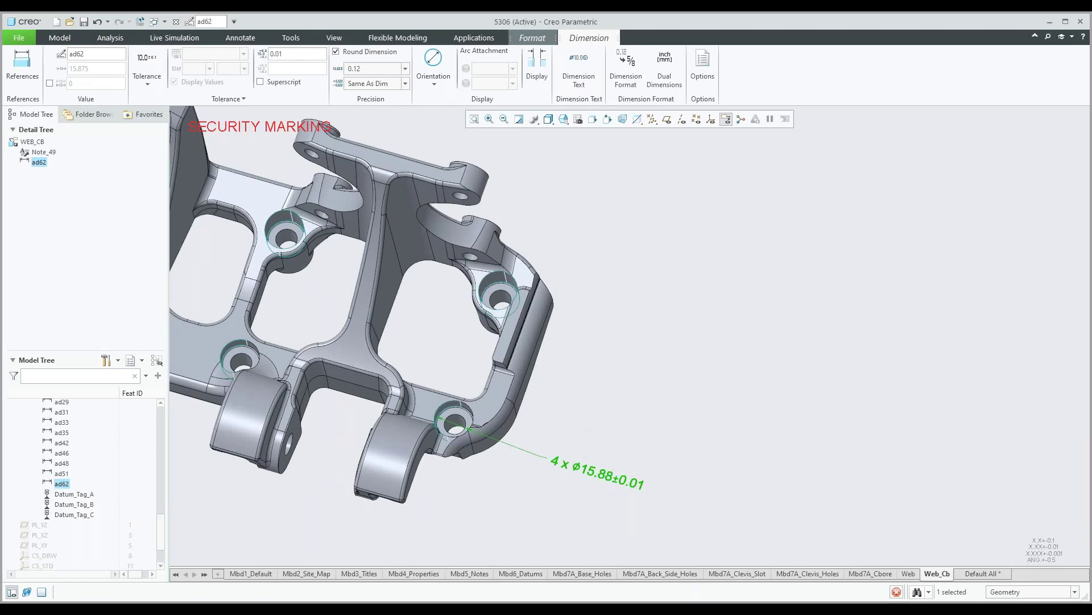
{"action": "left_click", "coordinate": [590, 430]}
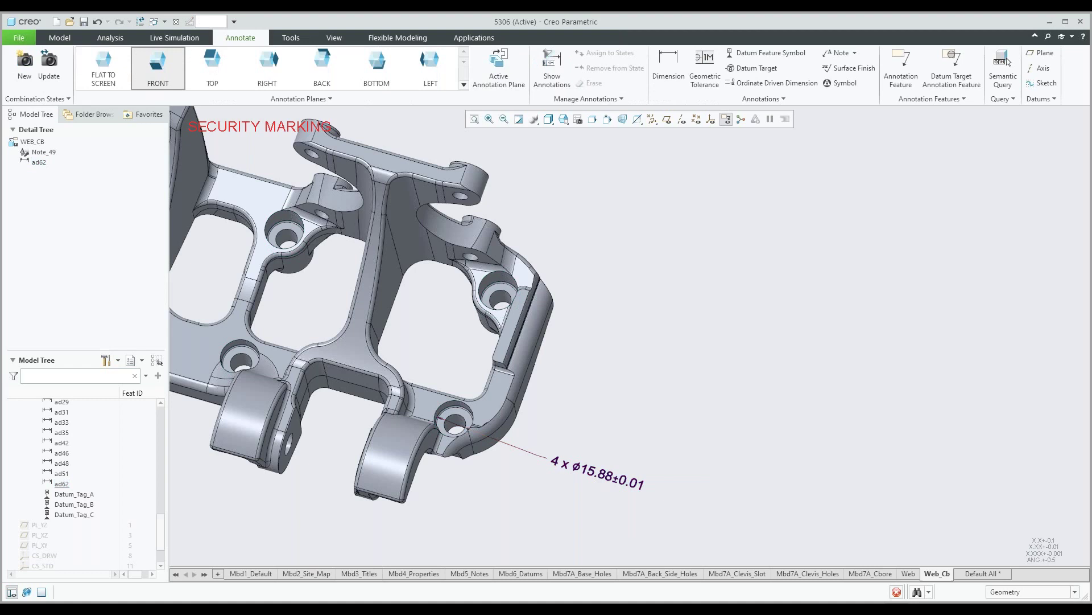
{"action": "left_click", "coordinate": [592, 472]}
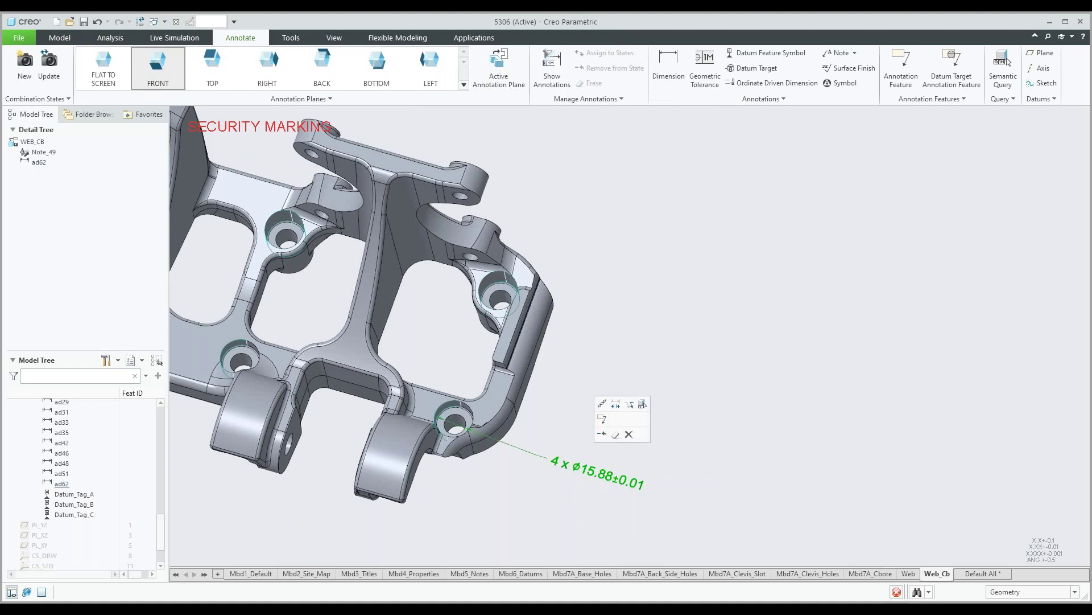
{"action": "left_click", "coordinate": [644, 403]}
{"action": "middle_click_drag", "start_coordinate": [598, 437], "coordinate": [754, 462], "text": "shift"}
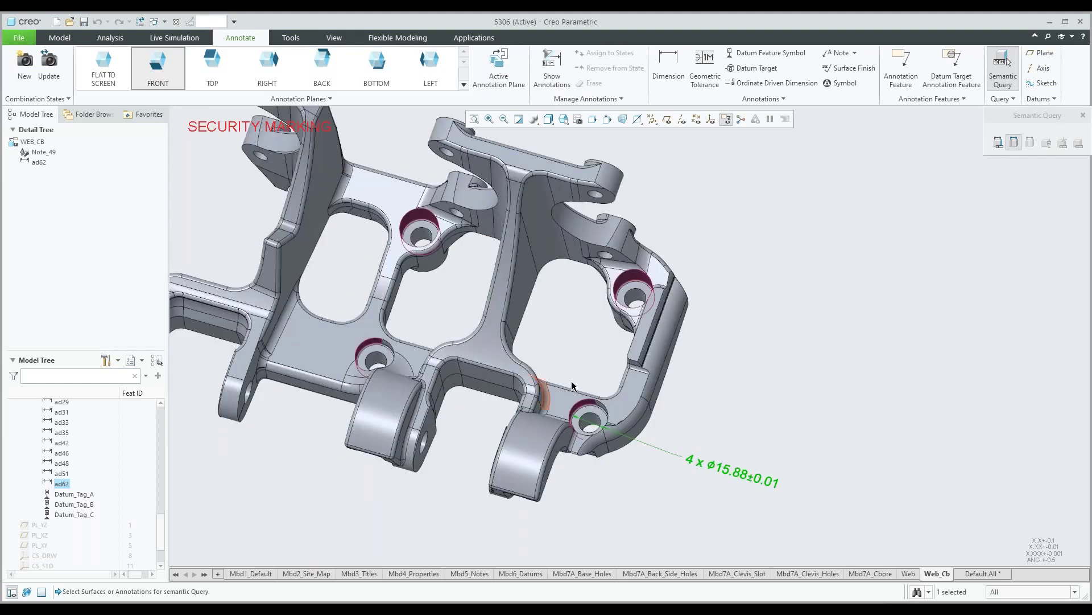
{"action": "scroll", "coordinate": [410, 214], "scroll_direction": "up", "scroll_amount": 2}
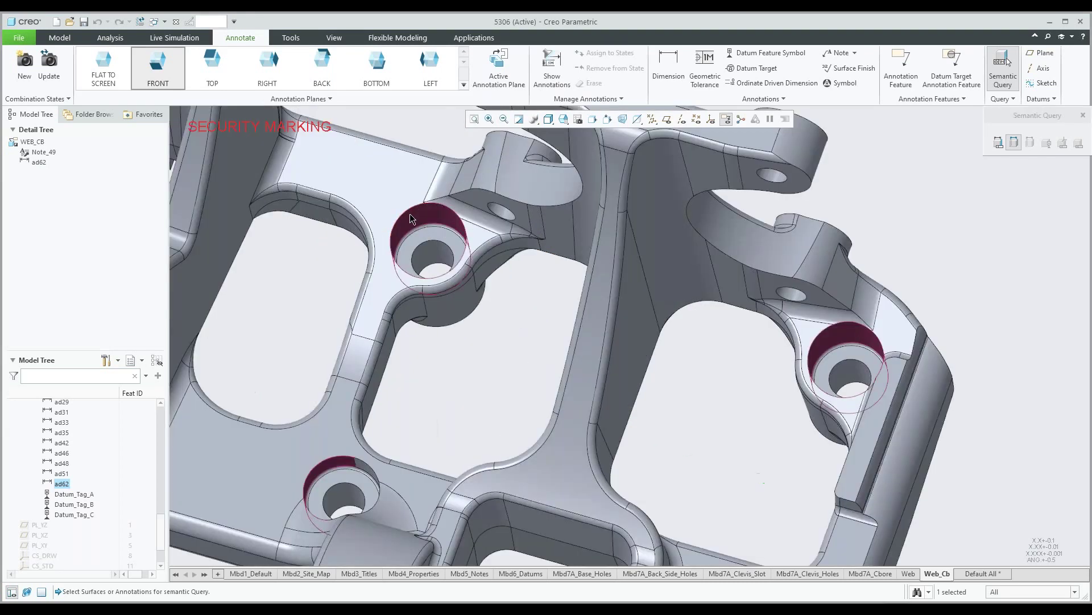
{"action": "scroll", "coordinate": [412, 247], "scroll_direction": "up", "scroll_amount": 4}
{"action": "scroll", "coordinate": [411, 247], "scroll_direction": "down", "scroll_amount": 6}
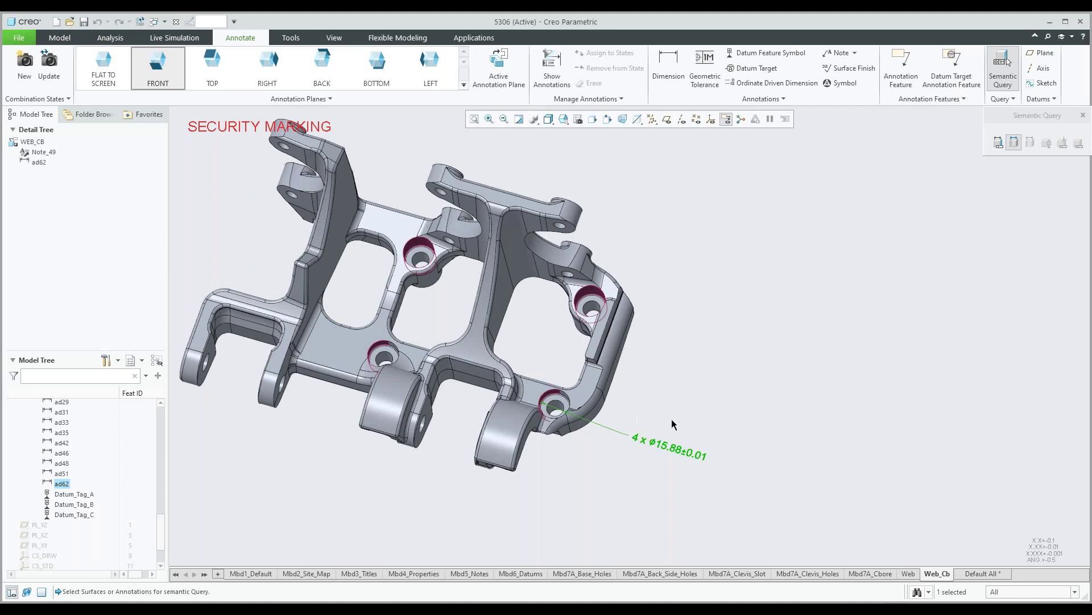
{"action": "scroll", "coordinate": [671, 419], "scroll_direction": "down", "scroll_amount": 2}
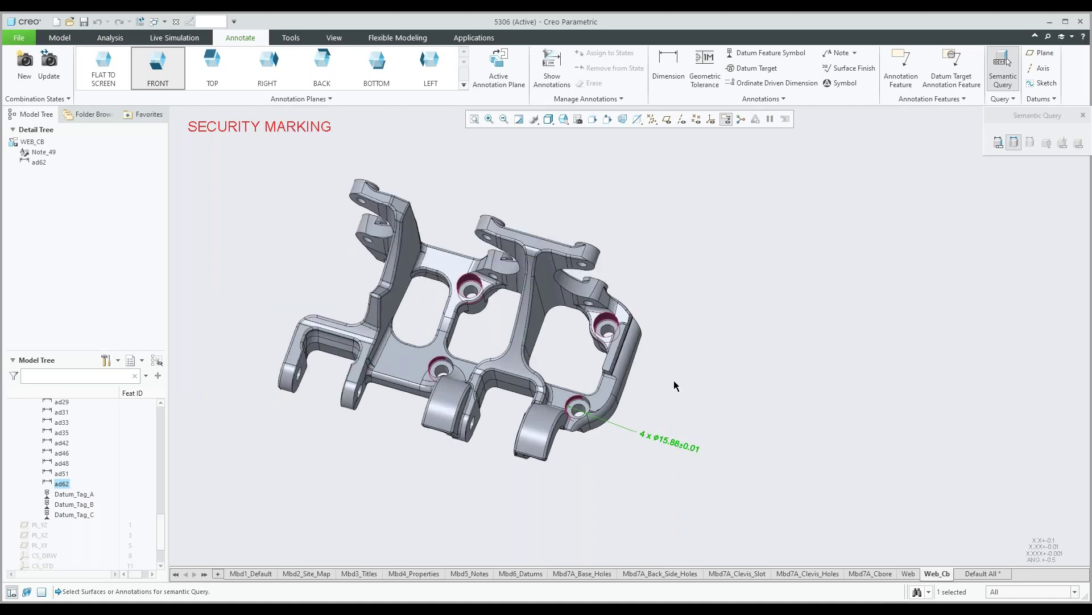
{"action": "middle_click_drag", "start_coordinate": [677, 361], "coordinate": [725, 372], "text": "shift"}
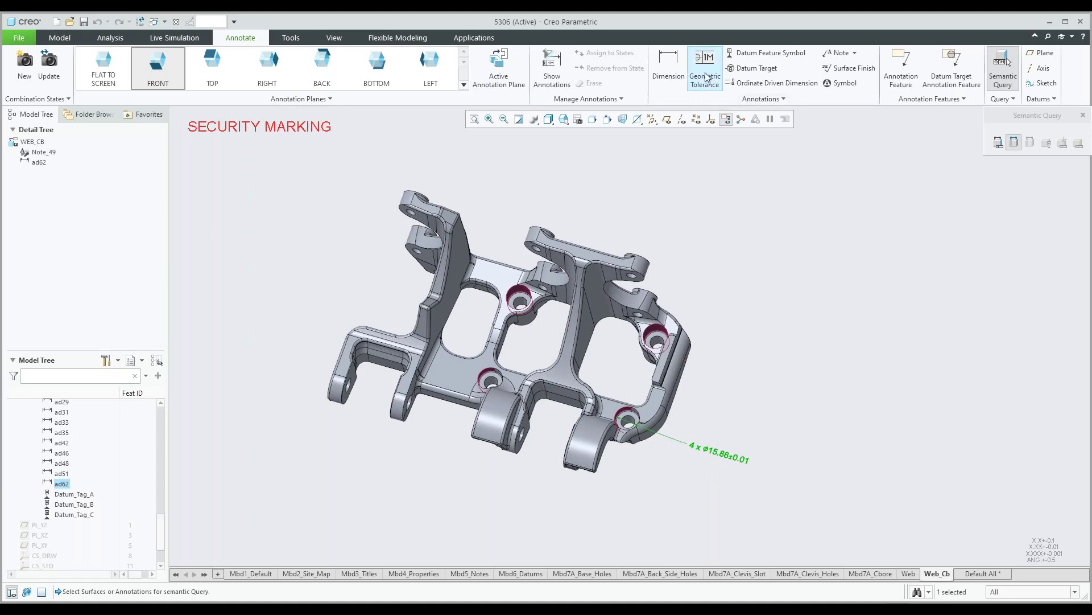
- Attach a position tolerance of ø0.1 at maximum material condition to the 4 x diameter dimension, keeping only datum A and clearing B and C
{"action": "left_click", "coordinate": [706, 76]}
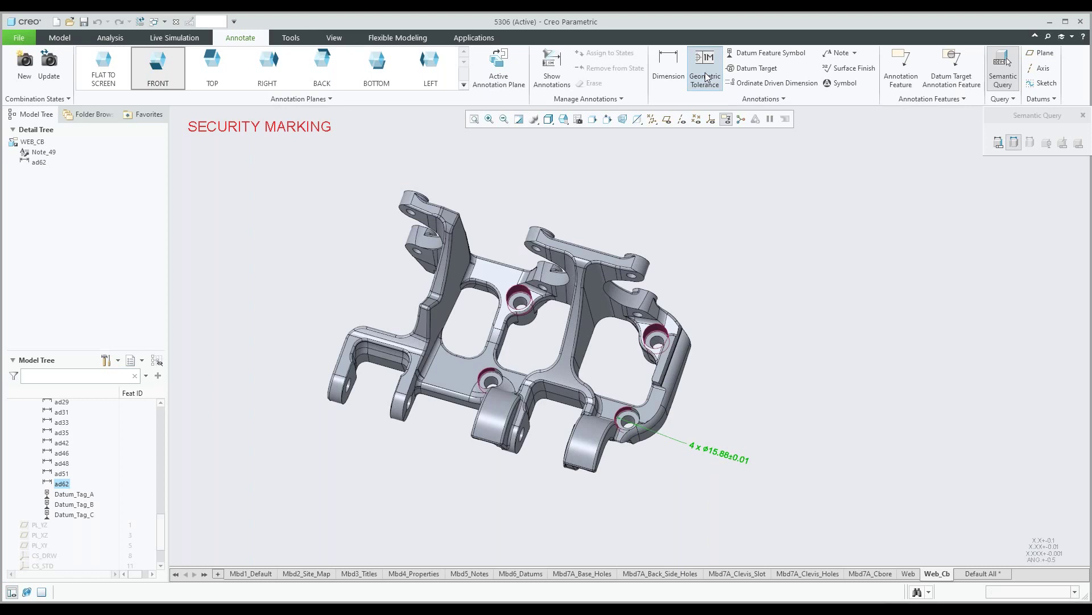
{"action": "left_click", "coordinate": [713, 464]}
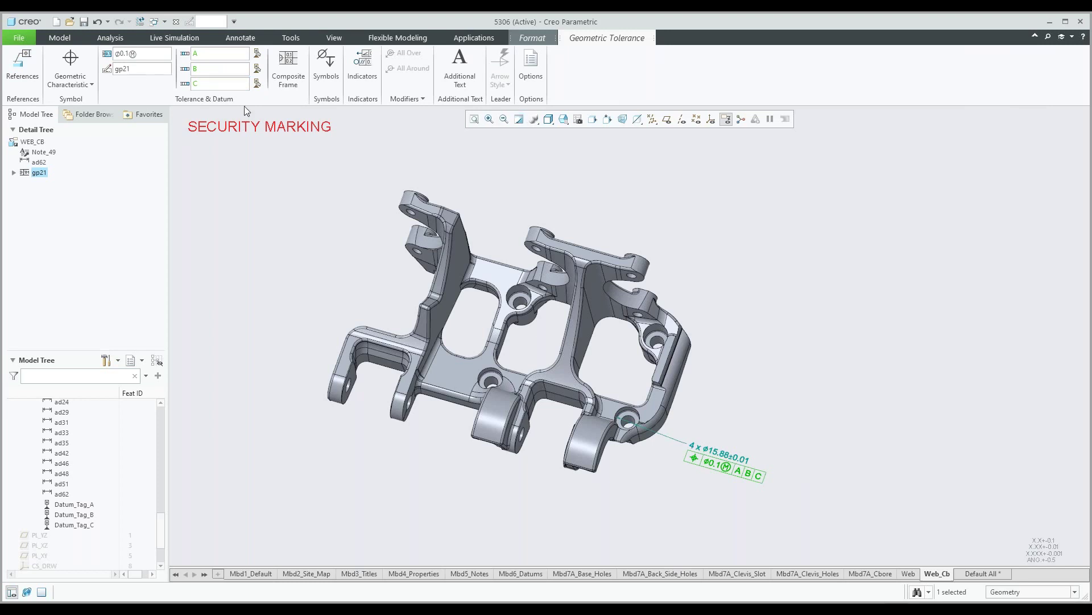
{"action": "left_click", "coordinate": [210, 87]}
{"action": "key", "text": "BackSpace"}
{"action": "left_click", "coordinate": [209, 72]}
{"action": "key", "text": "BackSpace"}
{"action": "left_click", "coordinate": [237, 157]}
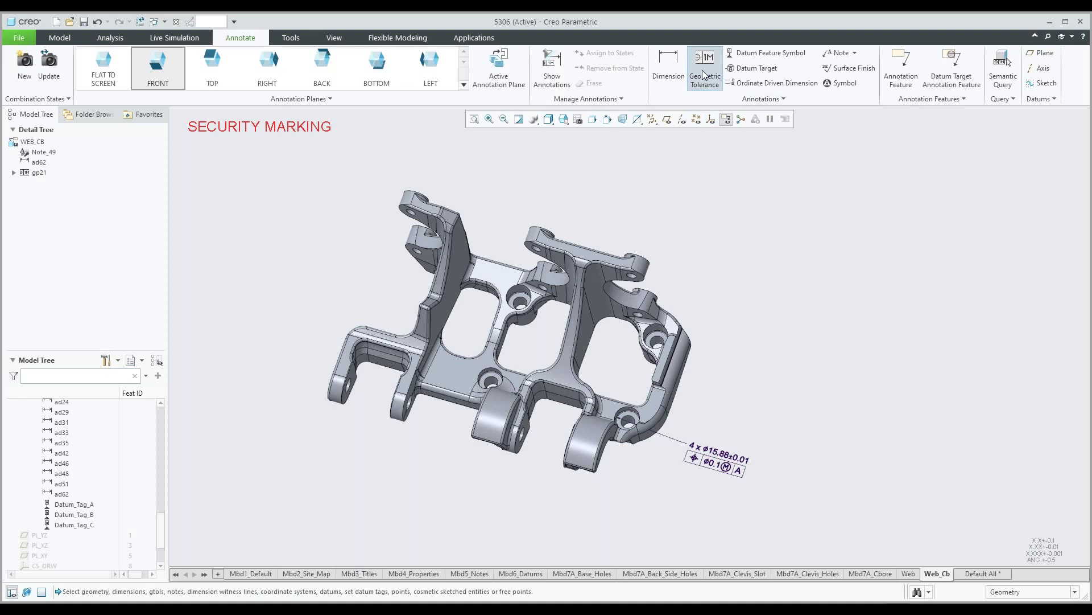
- Place a second position tolerance, ø0.1 at maximum material condition to datum A, with a leader on the upper-right counterbore surface
{"action": "left_click", "coordinate": [652, 332]}
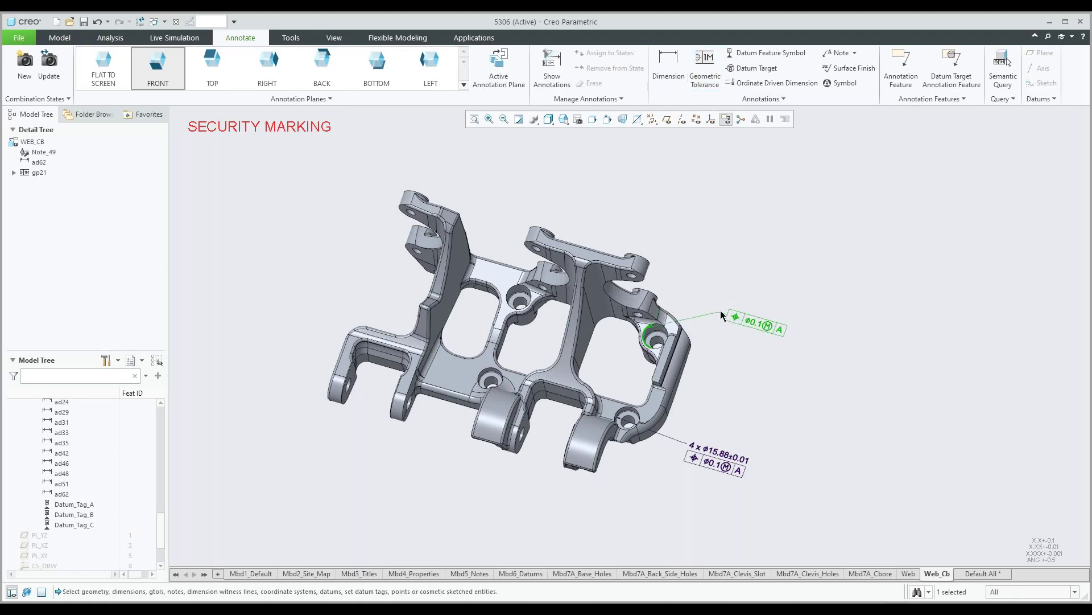
{"action": "middle_click", "coordinate": [725, 288]}
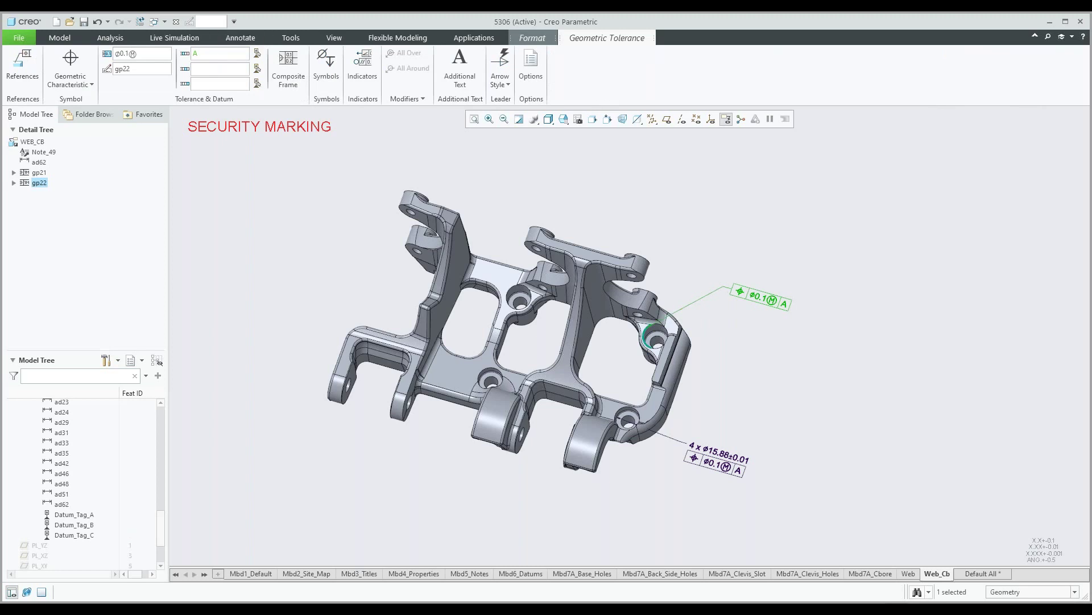
{"action": "mouse_move", "coordinate": [706, 268]}
{"action": "middle_mouse_down"}
{"action": "mouse_move", "coordinate": [715, 244]}
{"action": "mouse_move", "coordinate": [756, 271]}
{"action": "middle_mouse_up"}
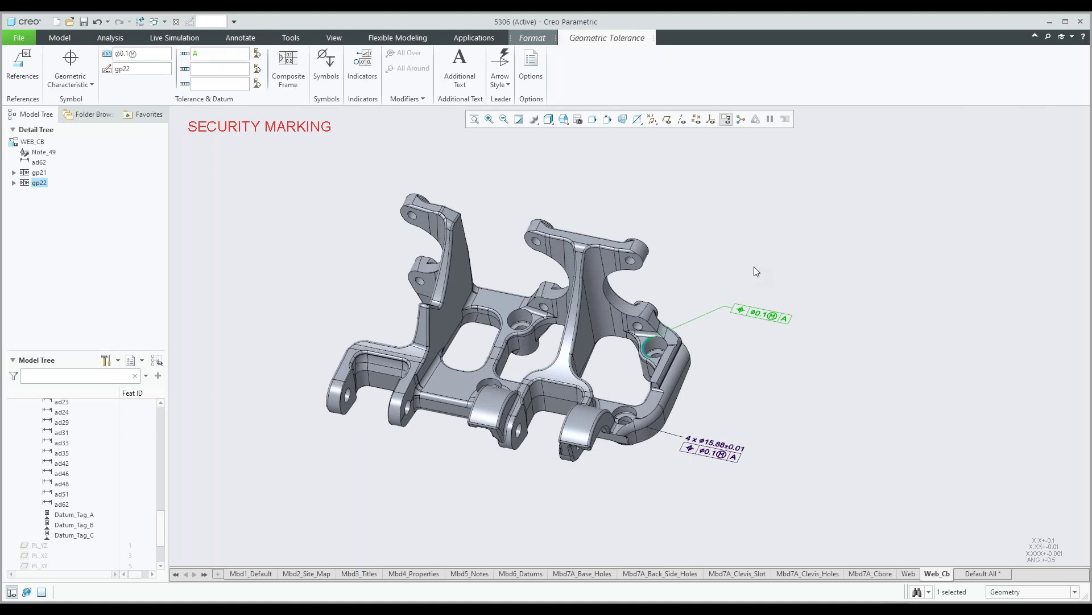
{"action": "middle_click", "coordinate": [753, 267]}
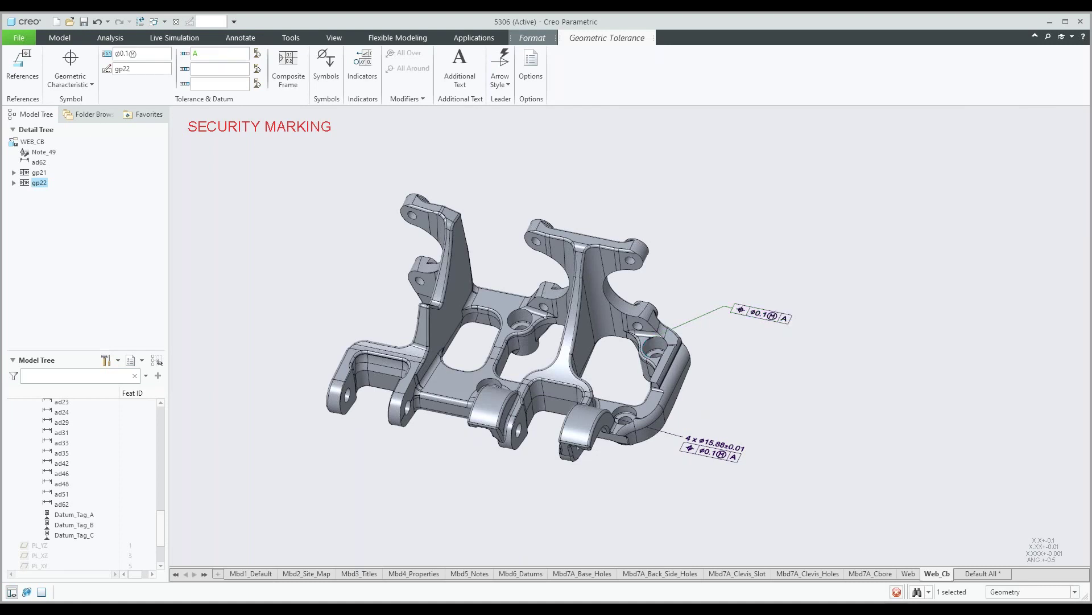
{"action": "left_click", "coordinate": [143, 70]}
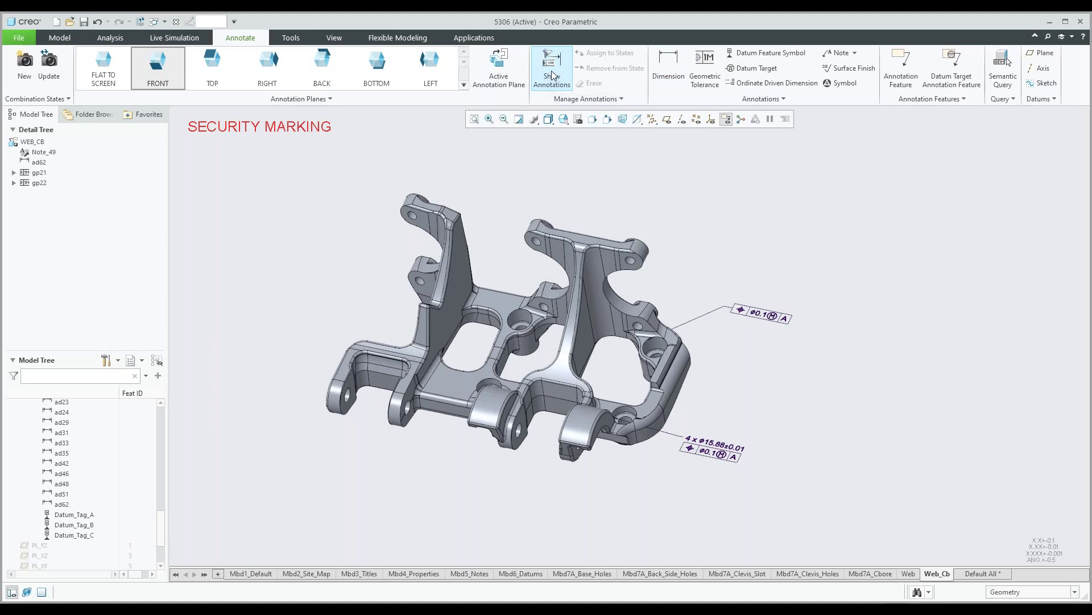
- View the bracket flat to the active FRONT annotation plane, and return it to its default orientation
{"action": "left_click", "coordinate": [555, 85]}
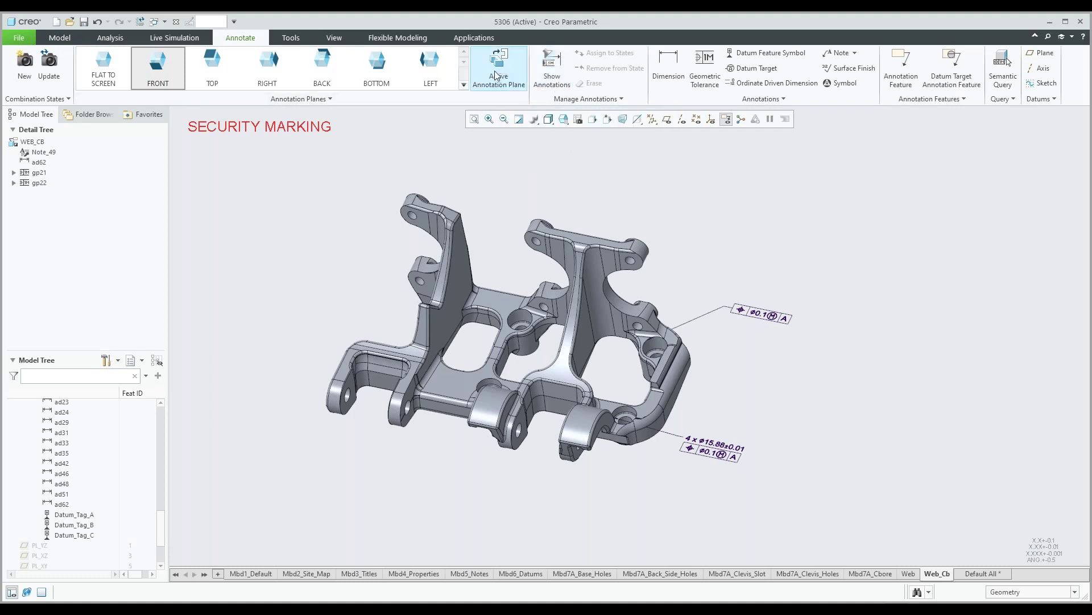
{"action": "left_click", "coordinate": [159, 84]}
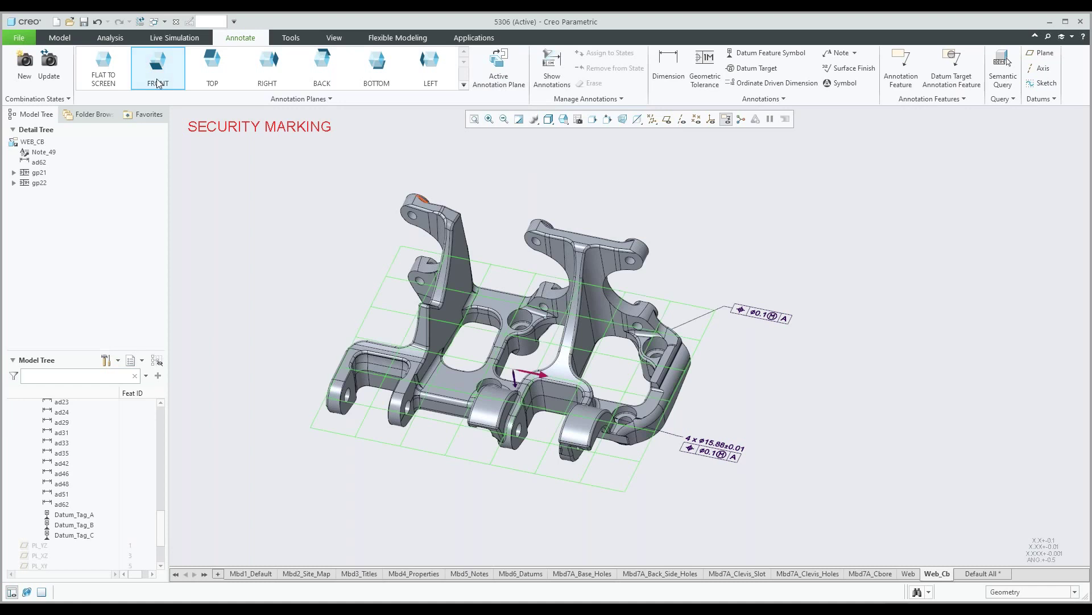
{"action": "left_click", "coordinate": [210, 88]}
{"action": "left_click", "coordinate": [161, 73]}
{"action": "left_click", "coordinate": [499, 66]}
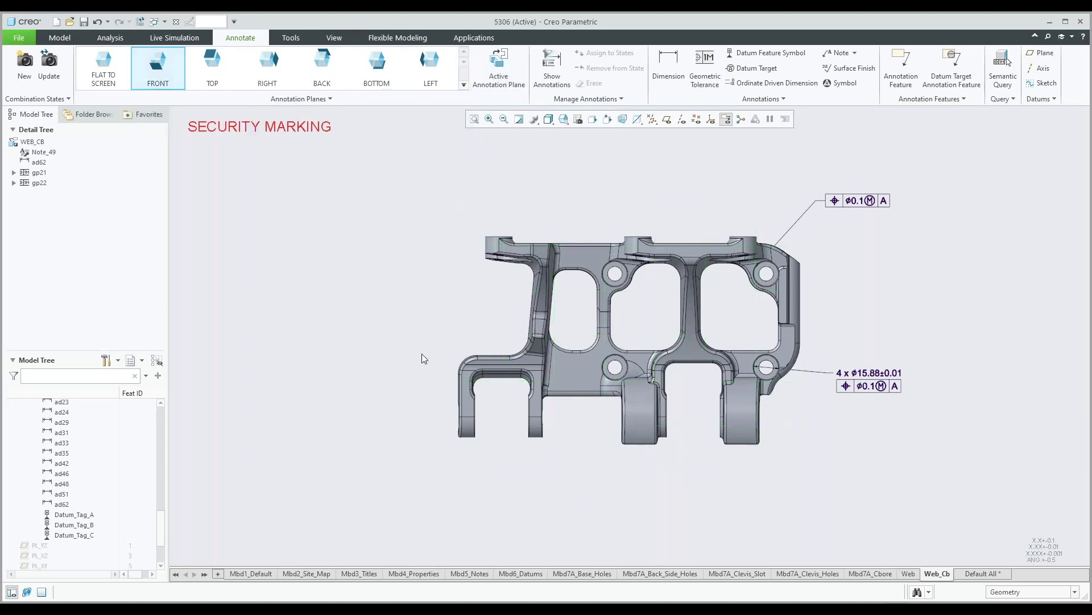
{"action": "key", "text": "ctrl+d"}
{"action": "middle_click_drag", "start_coordinate": [546, 340], "coordinate": [349, 320]}
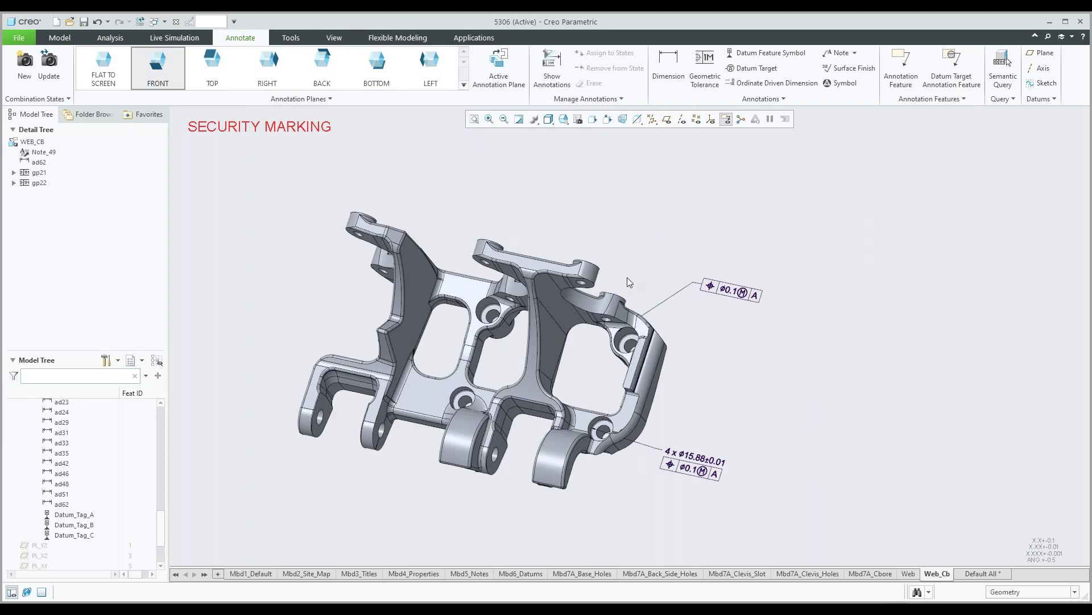
{"action": "scroll", "coordinate": [627, 278], "scroll_direction": "down", "scroll_amount": 2}
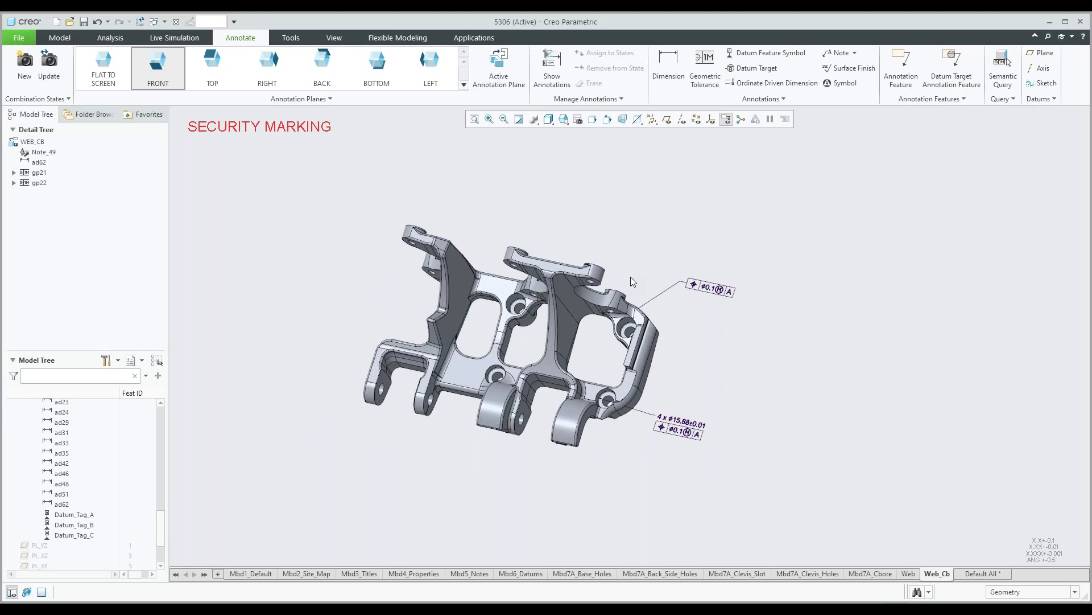
{"action": "middle_click_drag", "start_coordinate": [633, 256], "coordinate": [612, 268], "text": "shift"}
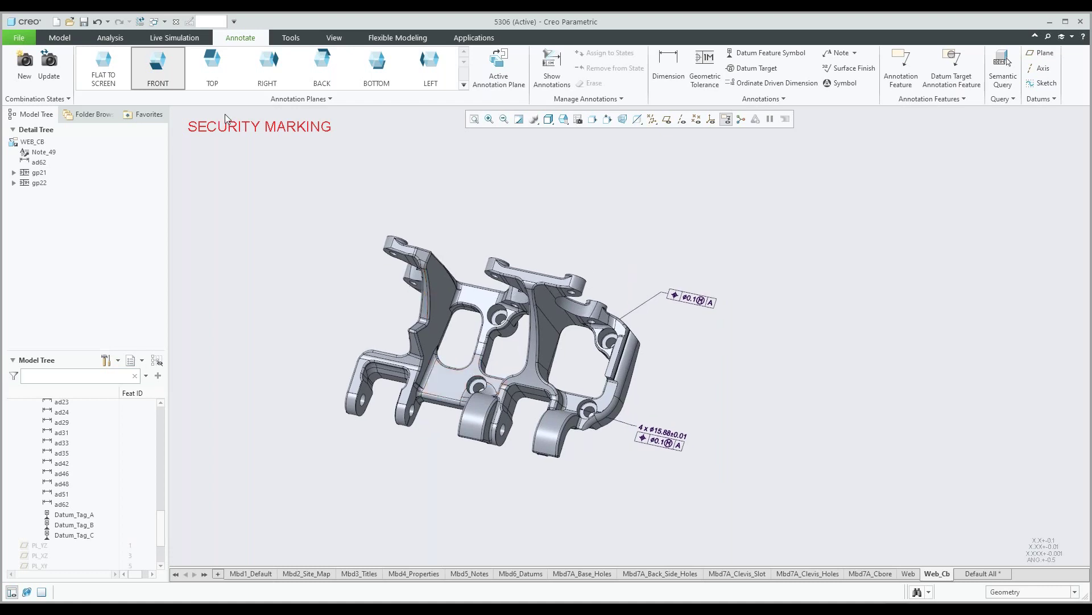
{"action": "left_click", "coordinate": [173, 65]}
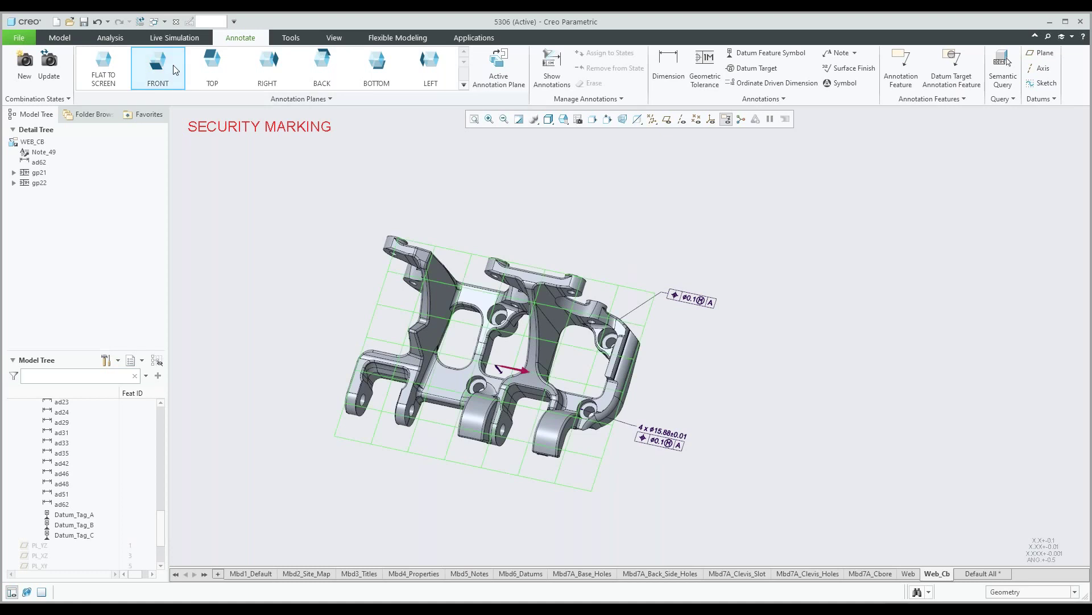
- Switch to the open assembly MUNTATGE_DIPOSIT_EVO5.ASM and bring the tank into closer view
{"action": "left_click", "coordinate": [164, 22]}
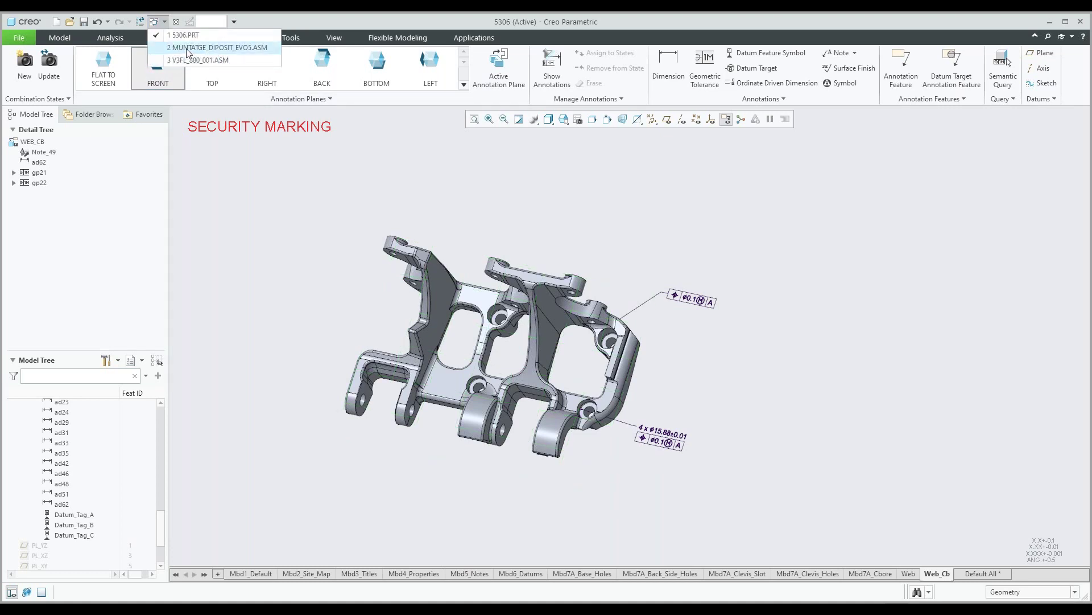
{"action": "left_click", "coordinate": [188, 49]}
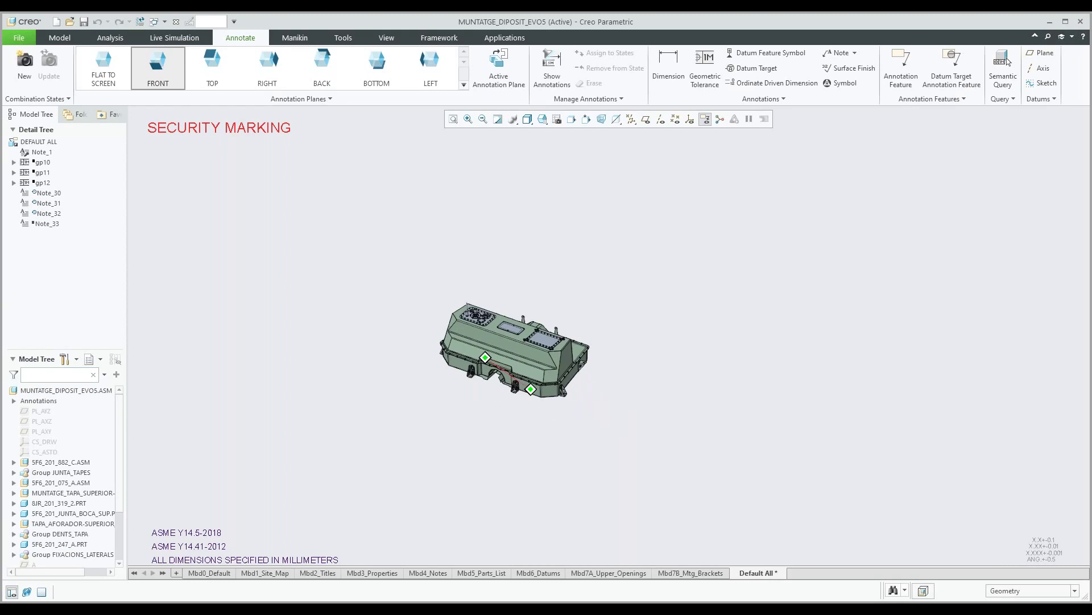
{"action": "scroll", "coordinate": [501, 363], "scroll_direction": "up", "scroll_amount": 3}
{"action": "middle_click_drag", "start_coordinate": [494, 384], "coordinate": [494, 354], "text": "shift"}
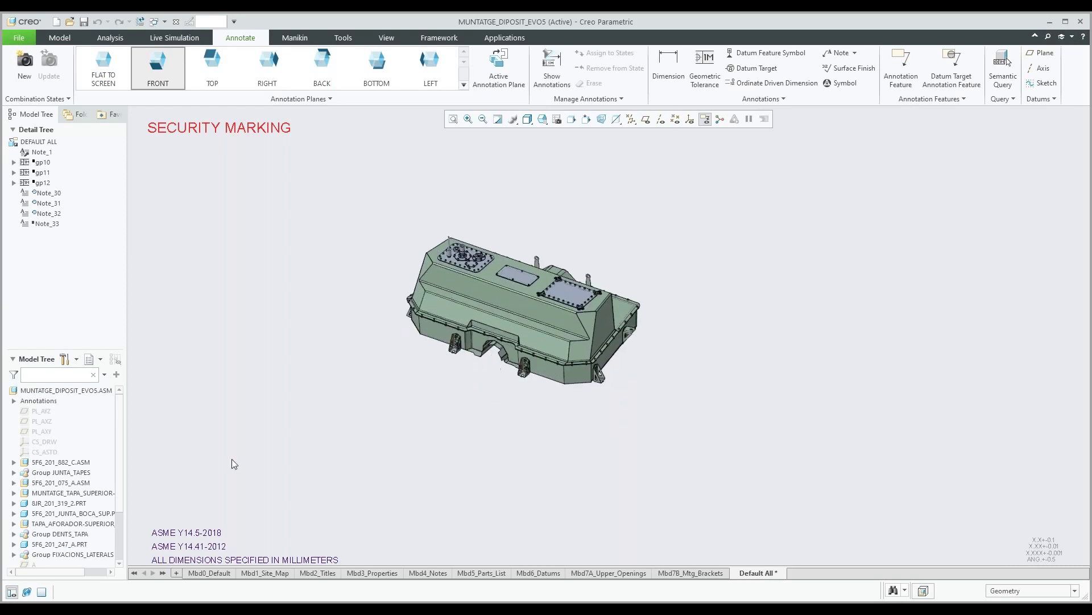
- Go through the assembly's combination states from Mbd0_Default to Mbd4_Notes and read their legal, title, property and general notes
{"action": "left_click", "coordinate": [206, 572]}
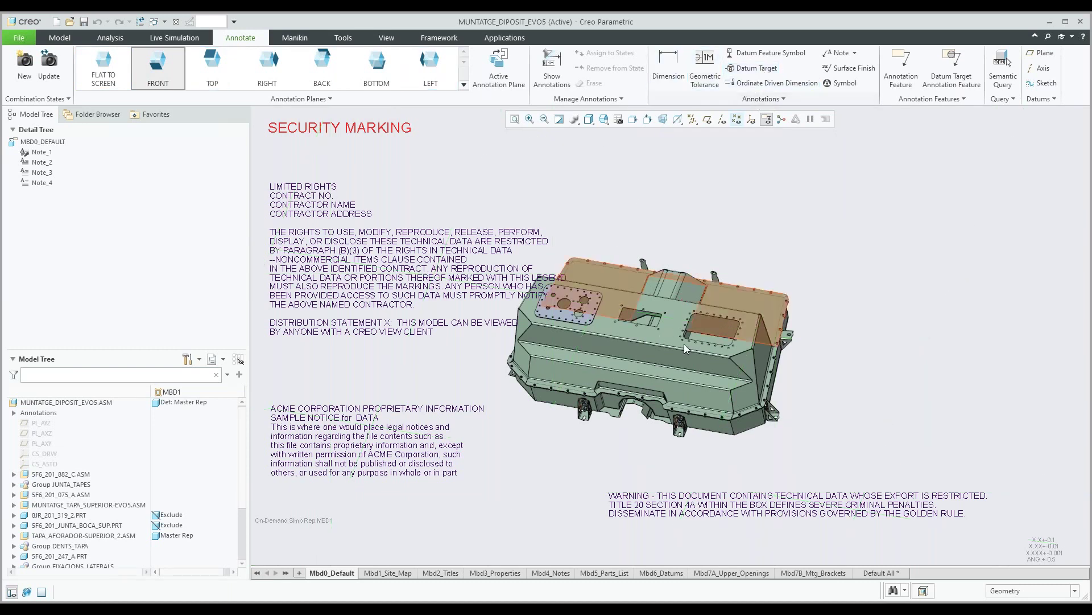
{"action": "scroll", "coordinate": [671, 333], "scroll_direction": "down", "scroll_amount": 2}
{"action": "middle_click_drag", "start_coordinate": [672, 363], "coordinate": [725, 345], "text": "shift"}
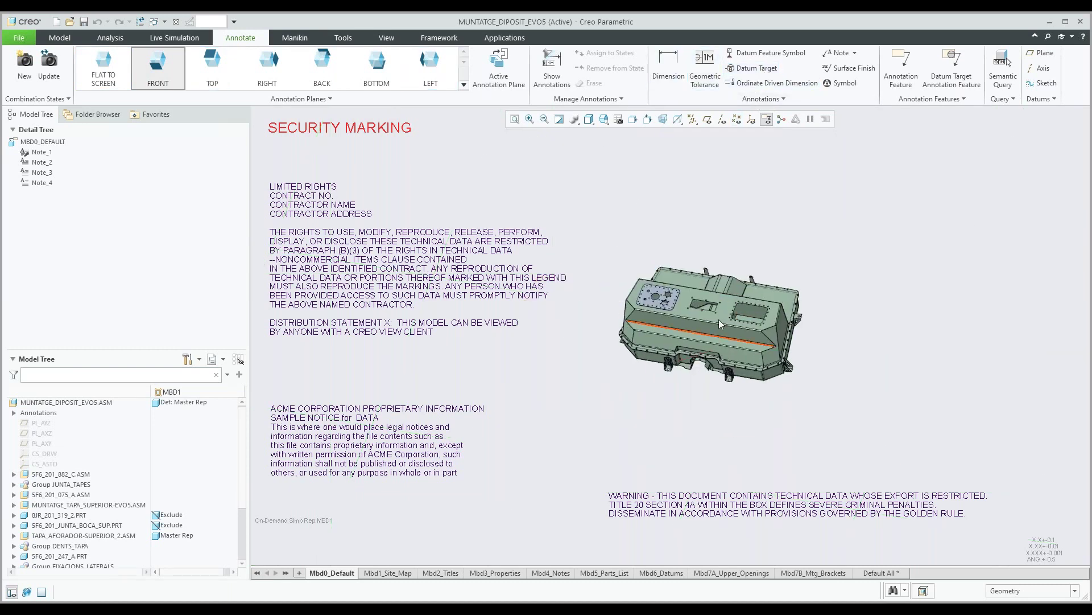
{"action": "left_click", "coordinate": [388, 573]}
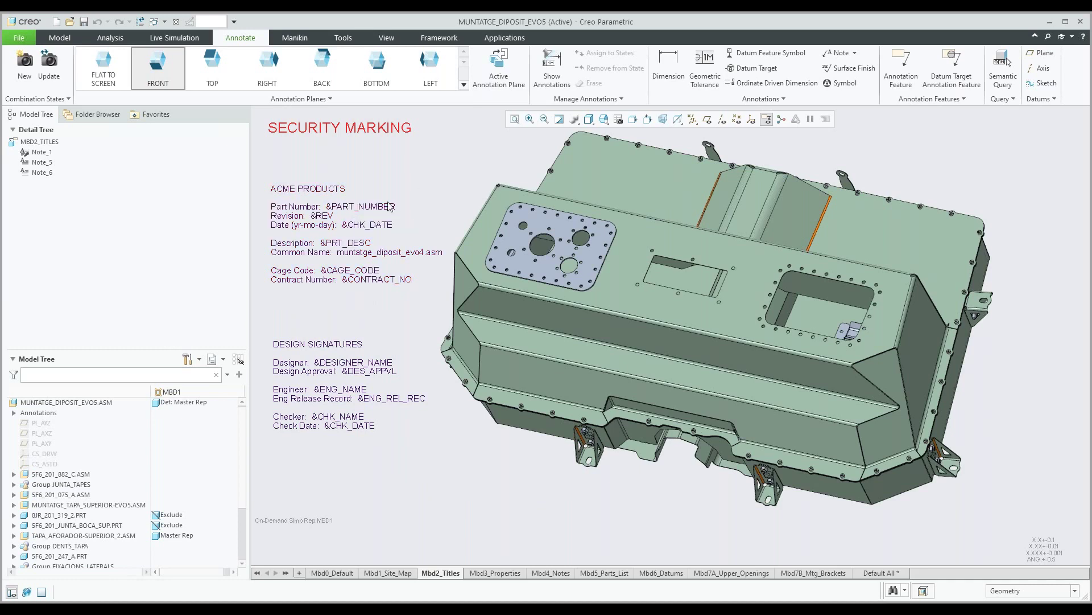
{"action": "left_click", "coordinate": [495, 573]}
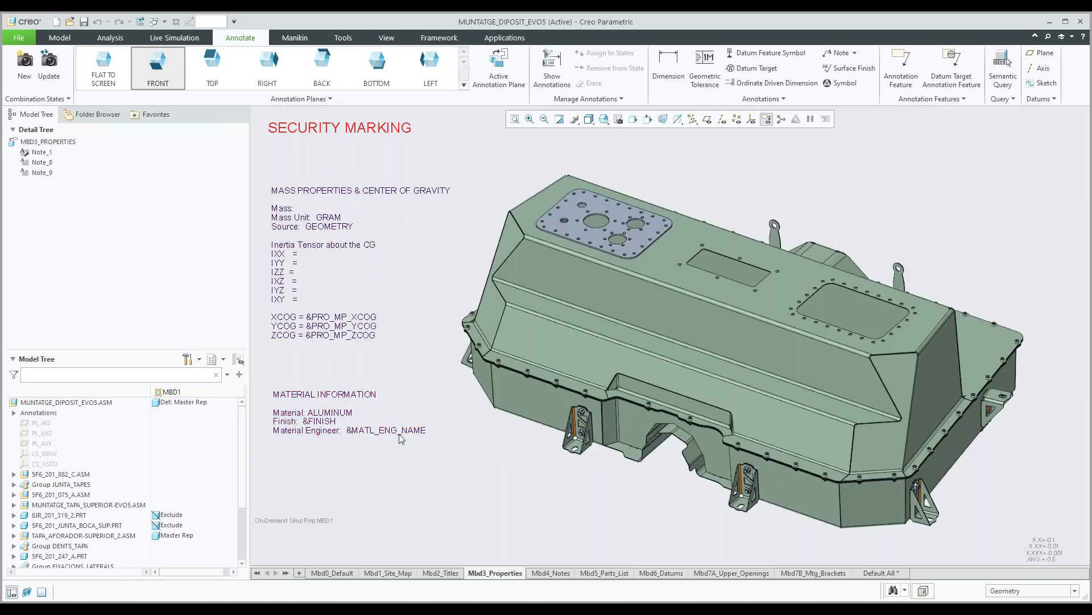
{"action": "left_click", "coordinate": [550, 573]}
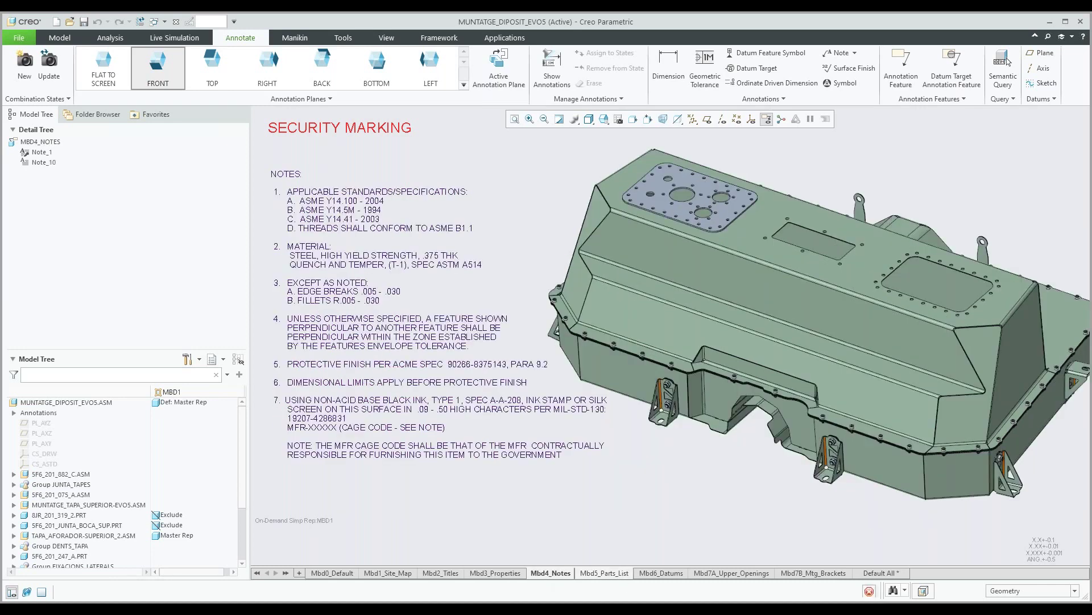
- Examine the part number callouts in Mbd5_Parts_List and the datum annotations in Mbd6_Datums
{"action": "left_click", "coordinate": [604, 573]}
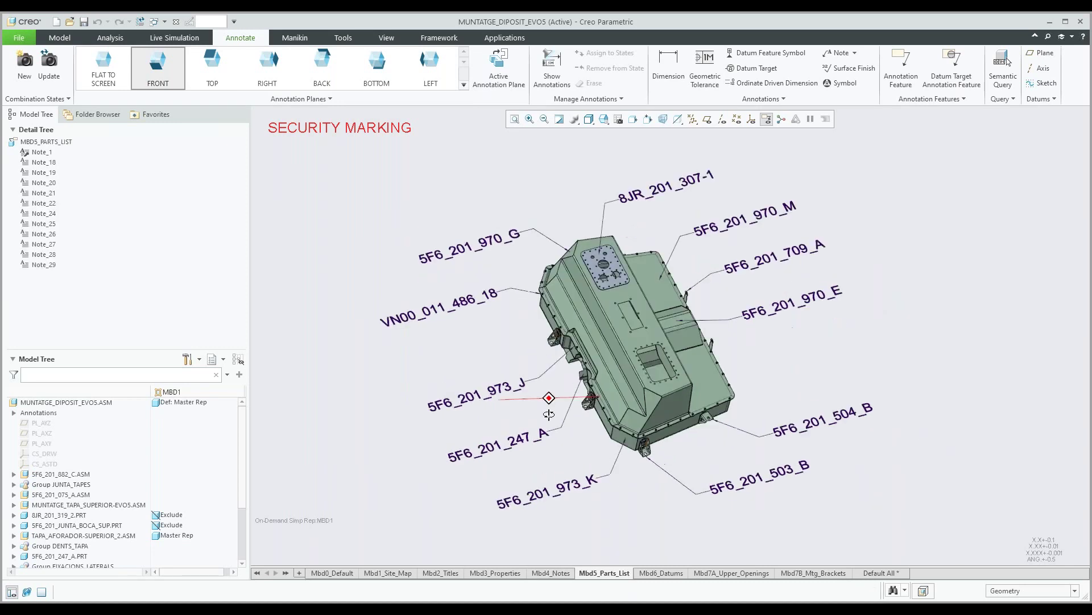
{"action": "middle_click_drag", "start_coordinate": [549, 415], "coordinate": [537, 433]}
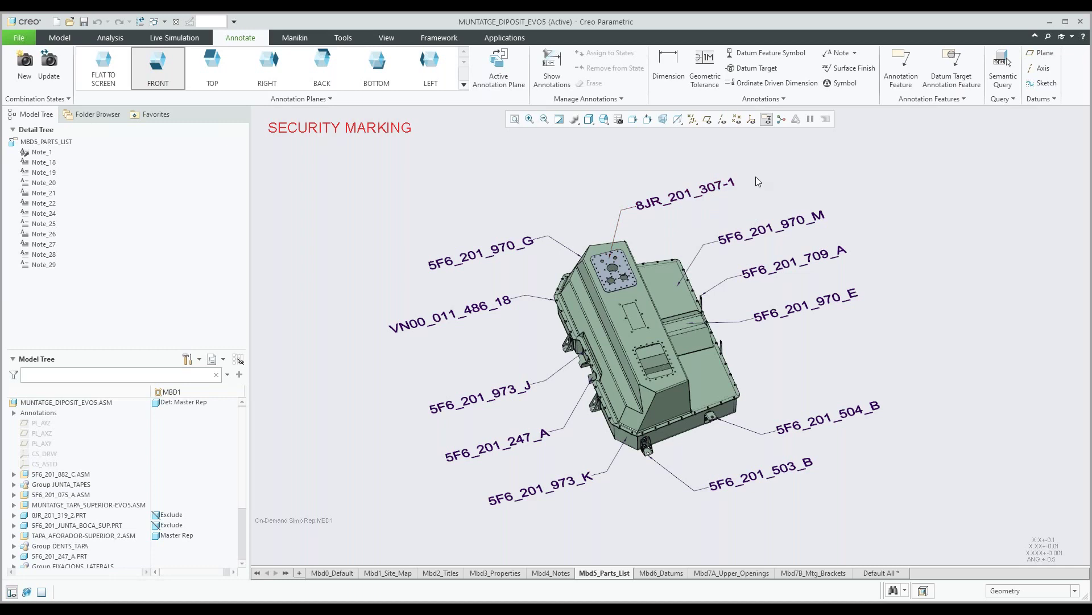
{"action": "left_click", "coordinate": [654, 573]}
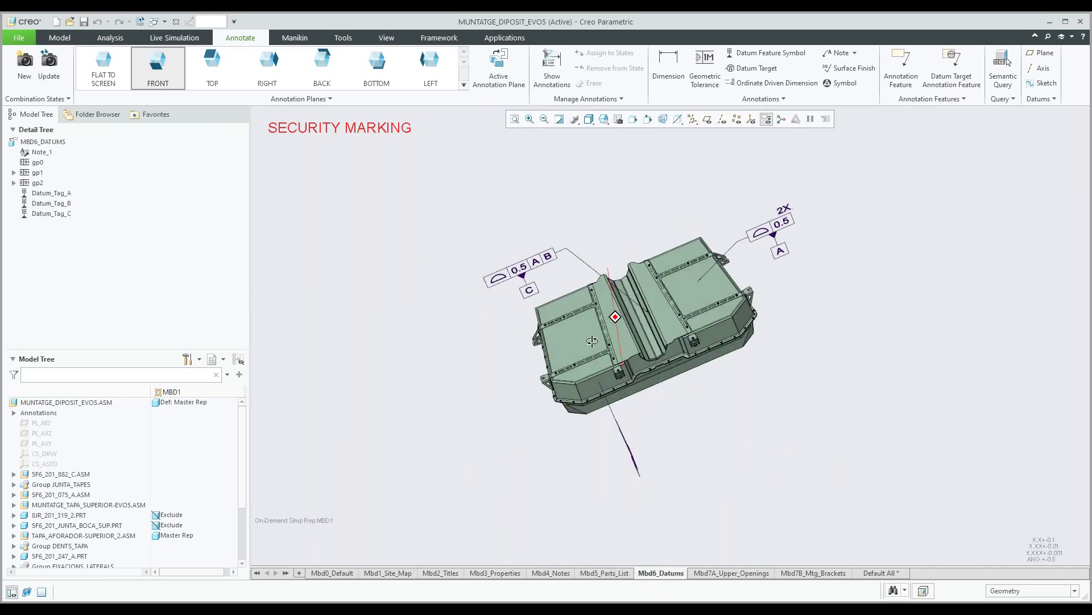
- Examine the toleranced dimensions and position tolerances in the Mbd7A_Upper_Openings and Mbd7B_Mtg_Brackets combination states
{"action": "left_click", "coordinate": [719, 573]}
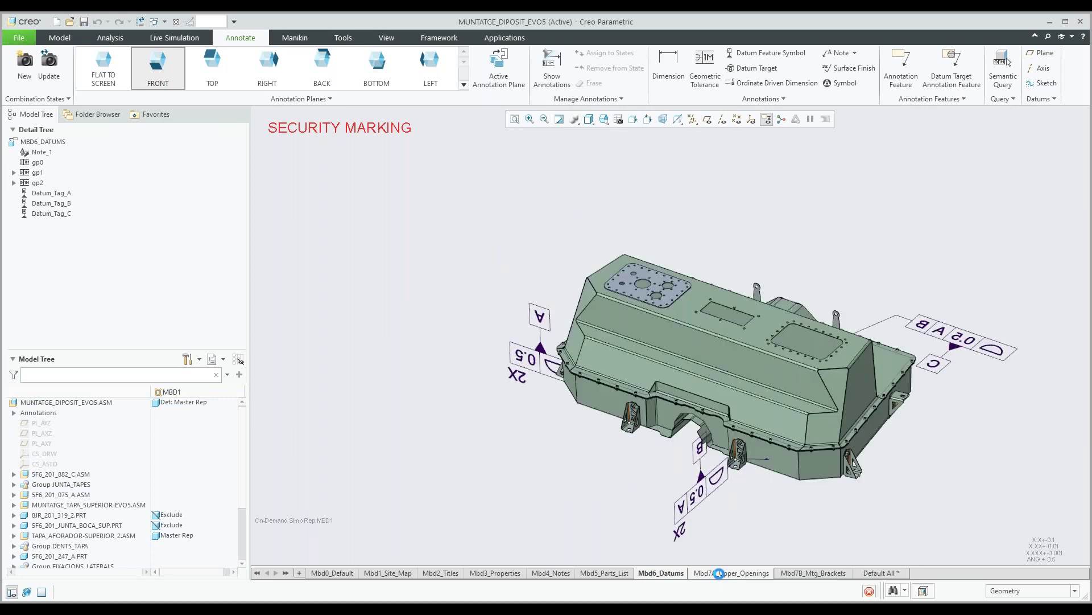
{"action": "scroll", "coordinate": [573, 321], "scroll_direction": "up", "scroll_amount": 3}
{"action": "mouse_move", "coordinate": [572, 321]}
{"action": "middle_mouse_down"}
{"action": "mouse_move", "coordinate": [558, 301]}
{"action": "mouse_move", "coordinate": [528, 337]}
{"action": "mouse_move", "coordinate": [546, 341]}
{"action": "middle_mouse_up"}
{"action": "left_click", "coordinate": [801, 572]}
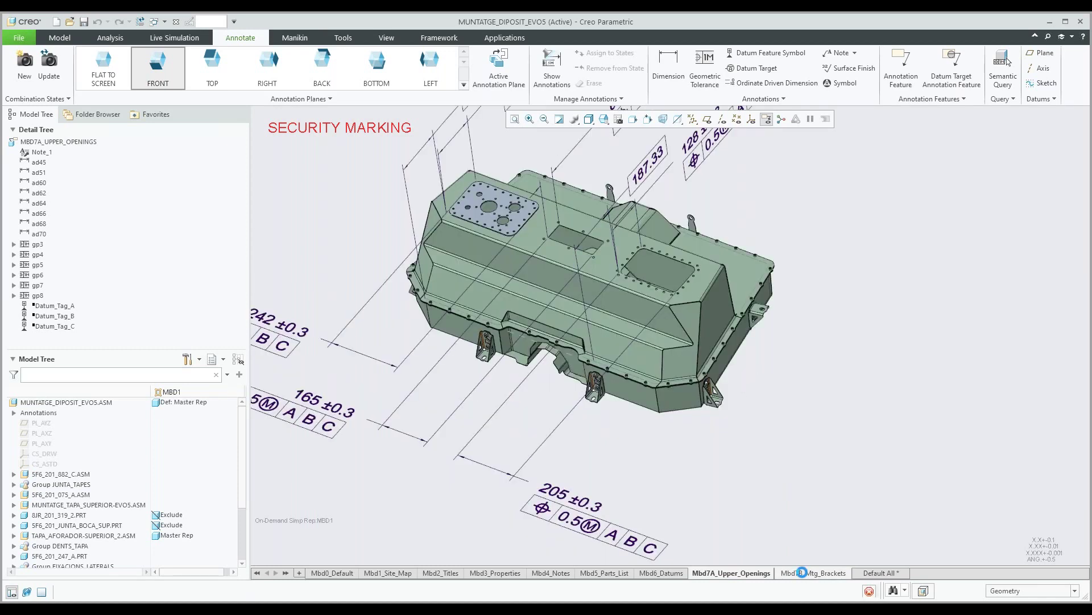
{"action": "mouse_move", "coordinate": [655, 336]}
{"action": "middle_mouse_down"}
{"action": "mouse_move", "coordinate": [622, 328]}
{"action": "mouse_move", "coordinate": [629, 339]}
{"action": "middle_mouse_up"}
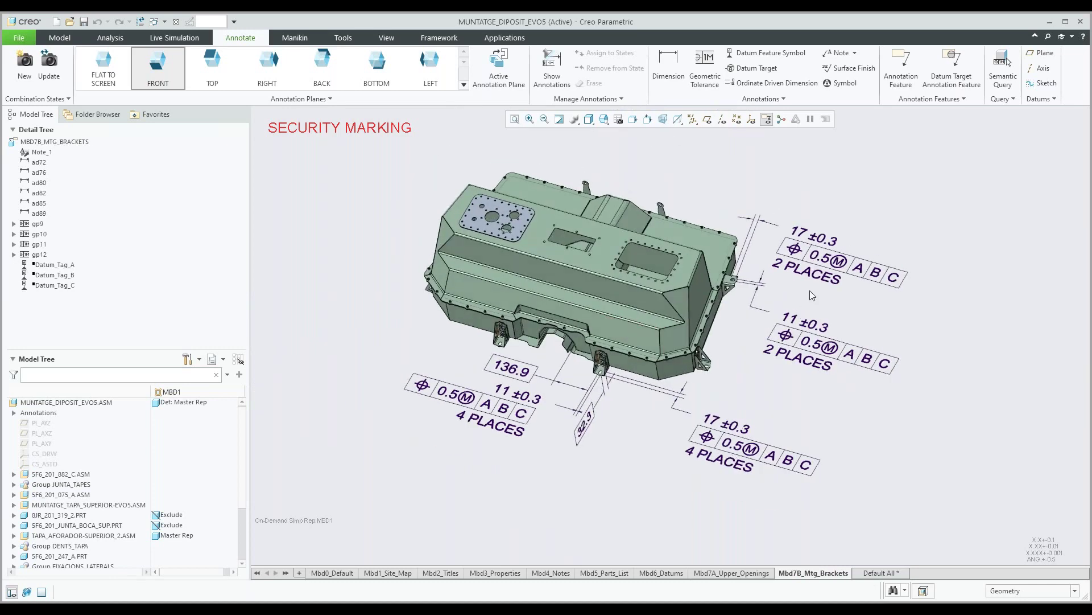
{"action": "scroll", "coordinate": [810, 290], "scroll_direction": "down", "scroll_amount": 2}
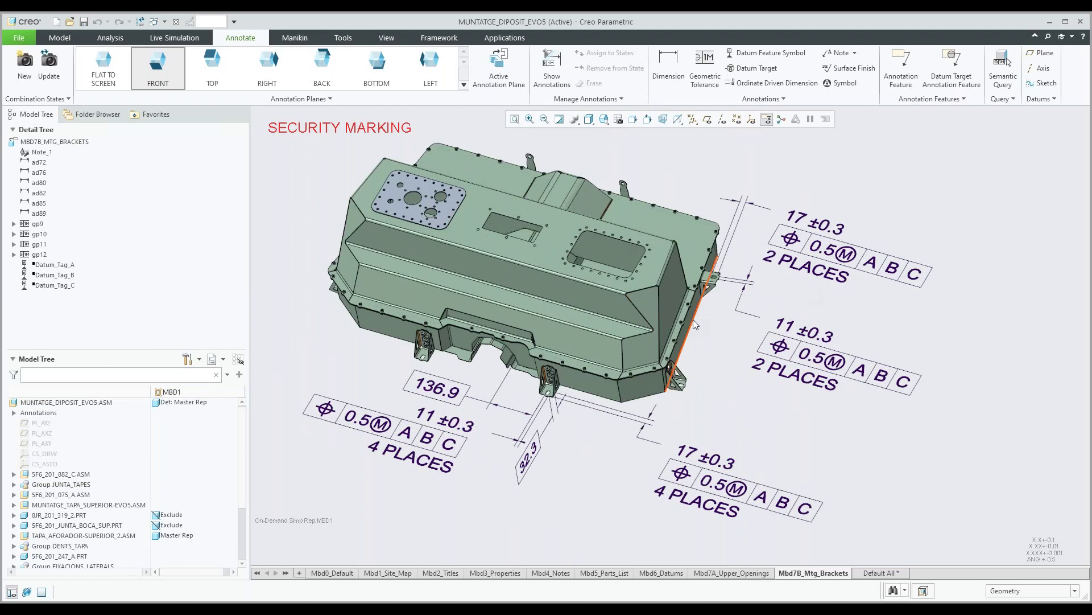
{"action": "scroll", "coordinate": [693, 319], "scroll_direction": "up", "scroll_amount": 2}
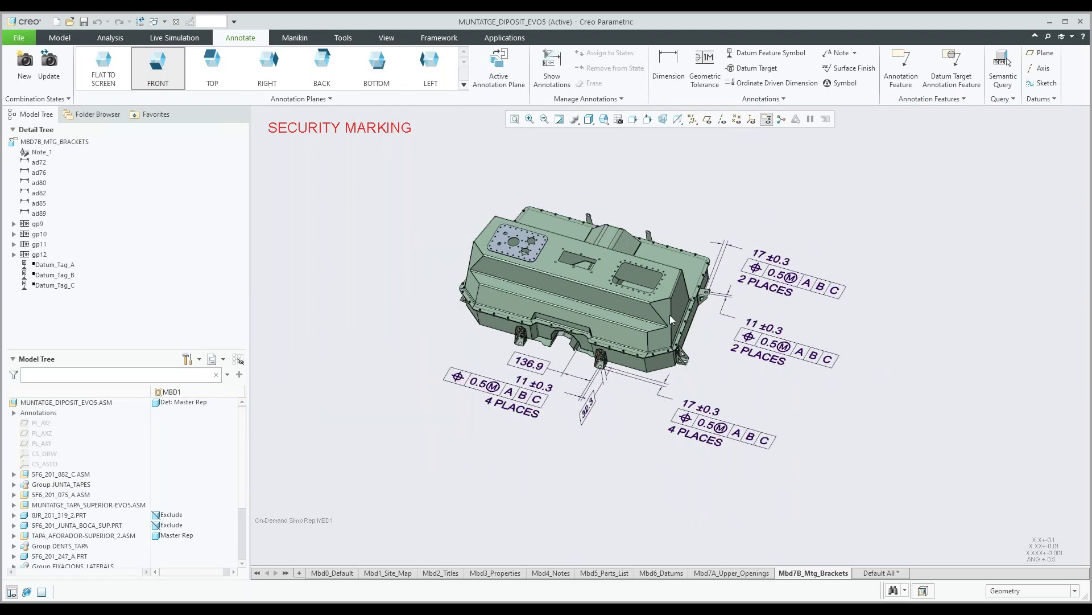
{"action": "middle_click_drag", "start_coordinate": [670, 315], "coordinate": [645, 327], "text": "shift"}
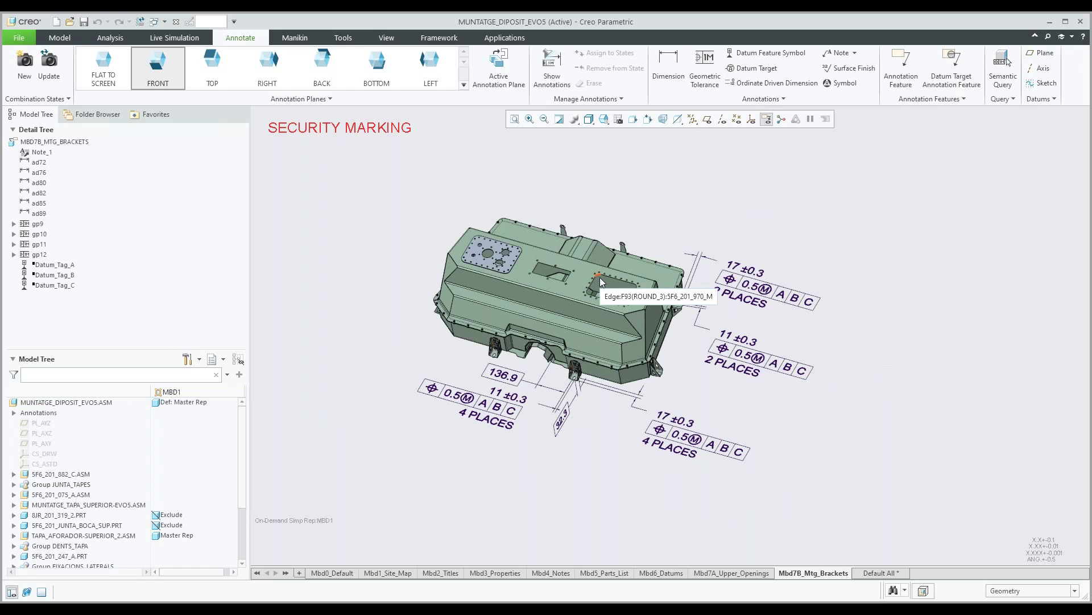
- Examine the export file types offered for saving a copy of the tank assembly, without saving one
{"action": "left_click", "coordinate": [8, 40]}
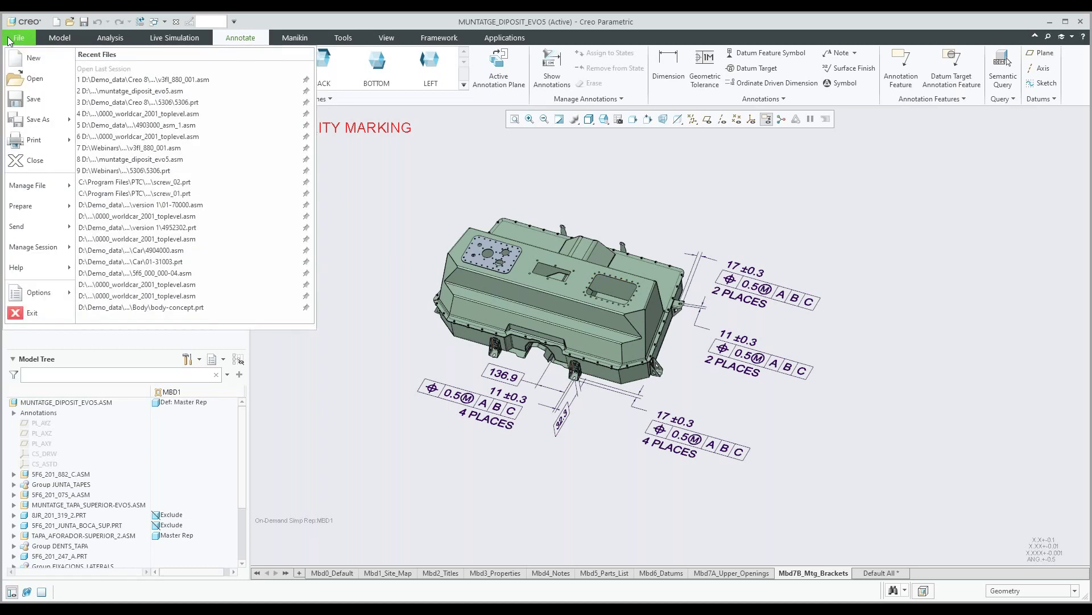
{"action": "mouse_move", "coordinate": [38, 131]}
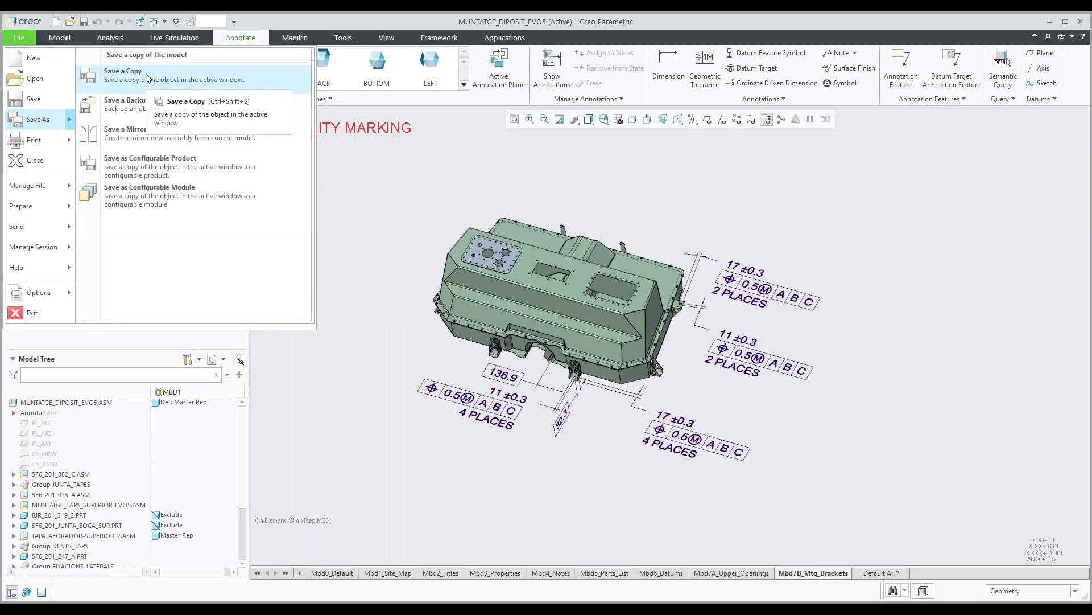
{"action": "left_click", "coordinate": [117, 72]}
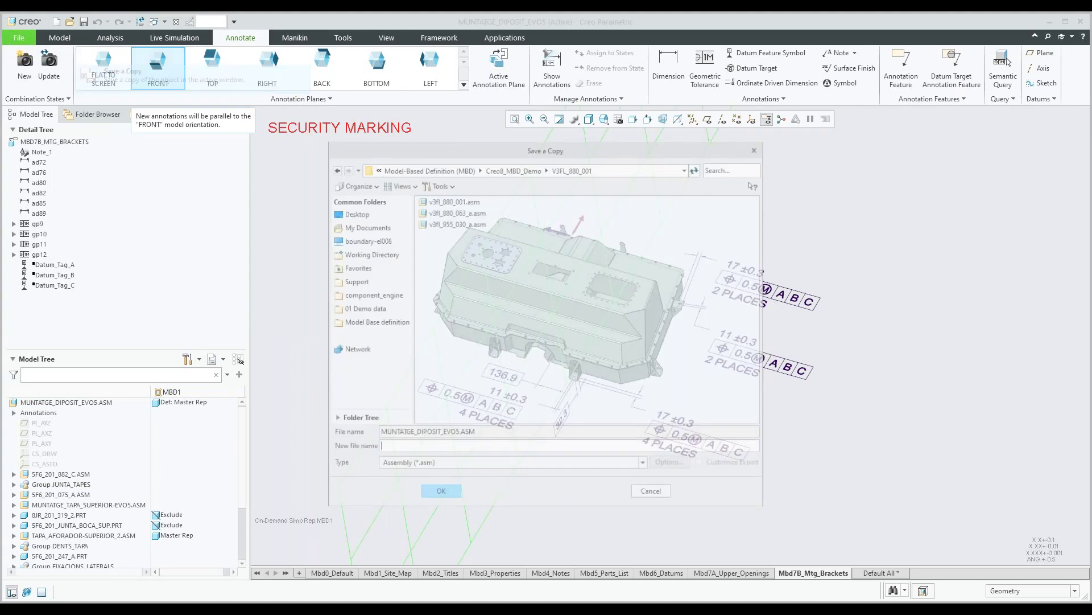
{"action": "left_click", "coordinate": [643, 463]}
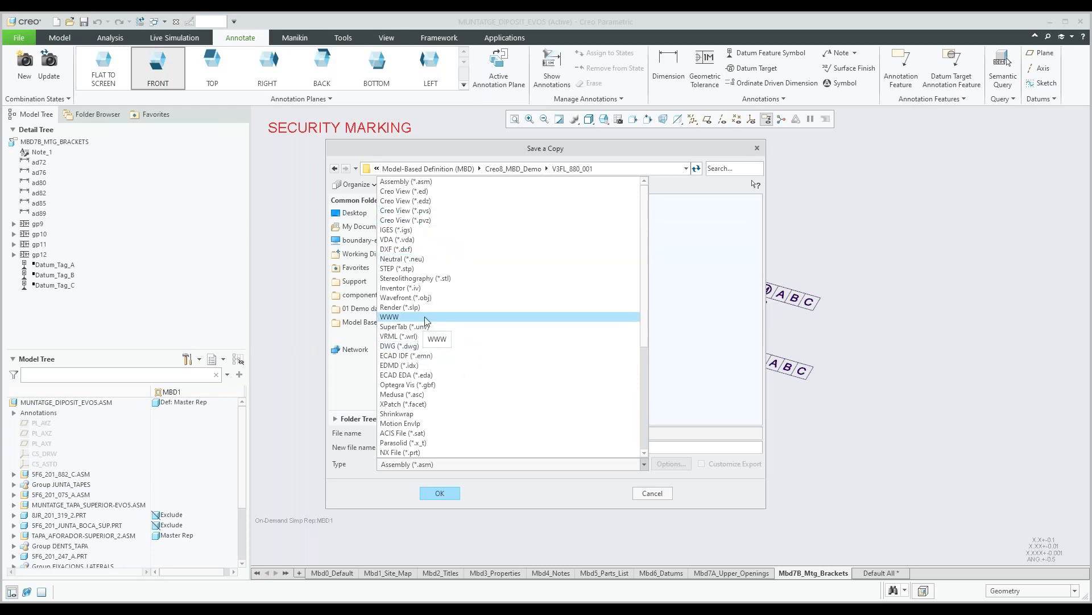
{"action": "left_click", "coordinate": [649, 498]}
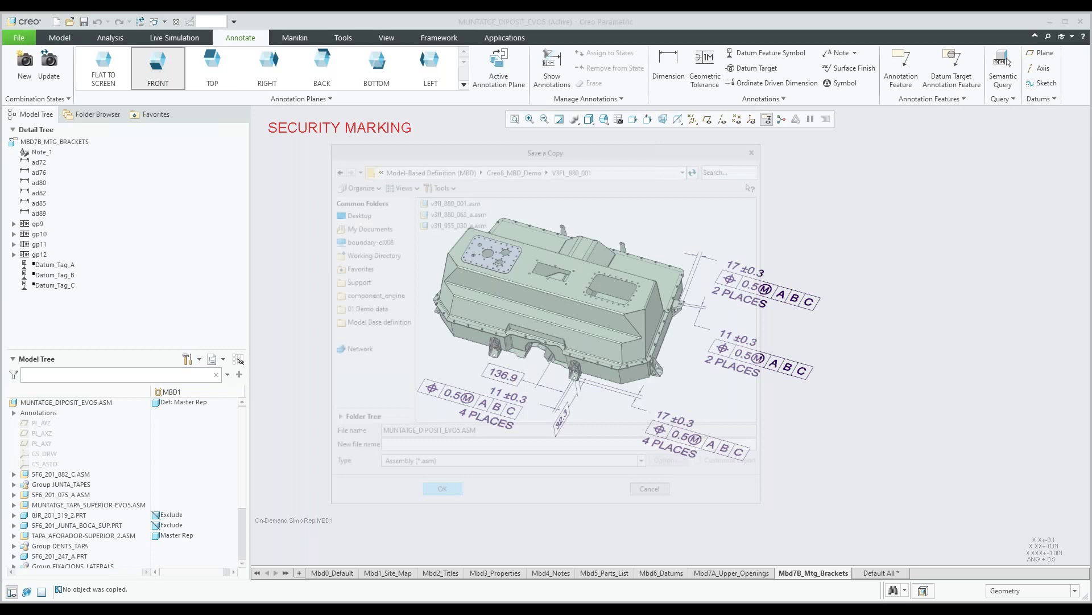
- Return to part 5306.PRT, switch to Creo View MCAD and open 5306_MBD_Demo.pvz from the 5306 folder
{"action": "left_click", "coordinate": [160, 22]}
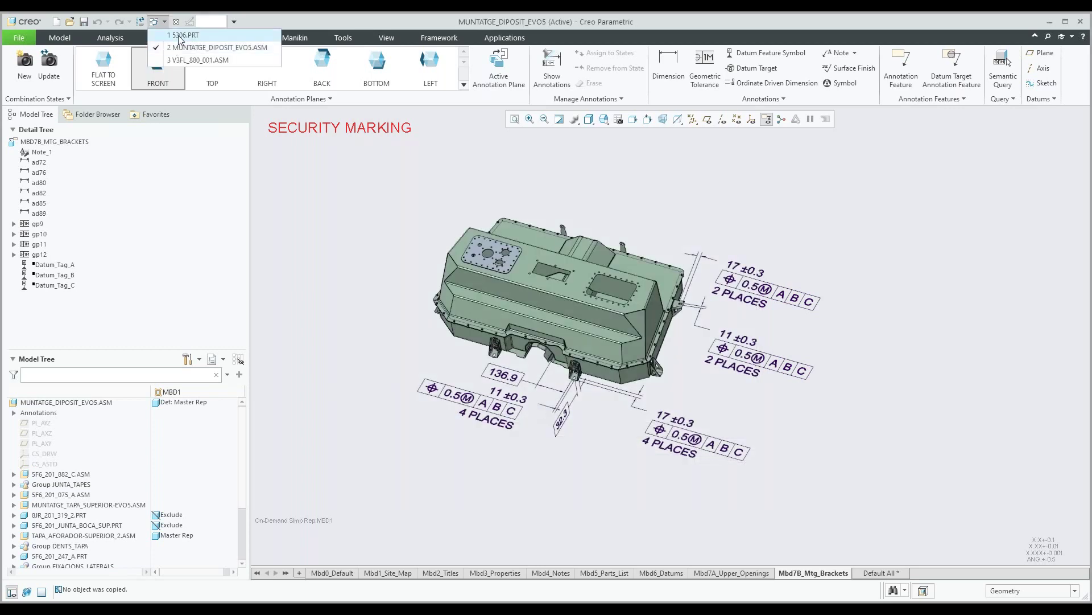
{"action": "left_click", "coordinate": [178, 36]}
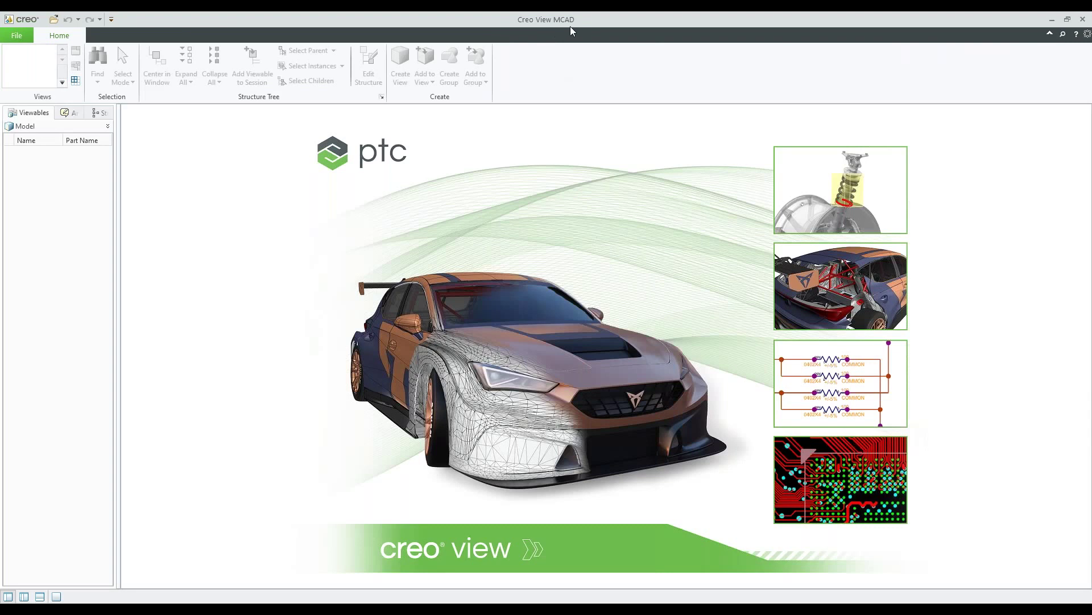
{"action": "left_click", "coordinate": [55, 22]}
{"action": "double_click", "coordinate": [476, 221]}
{"action": "left_click", "coordinate": [471, 233]}
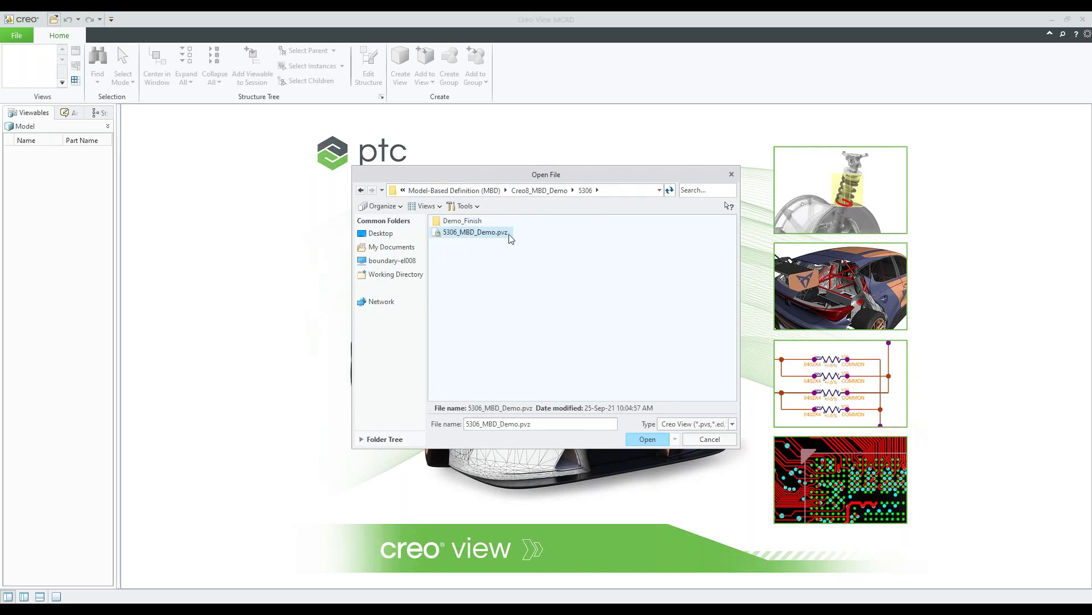
{"action": "left_click", "coordinate": [638, 441]}
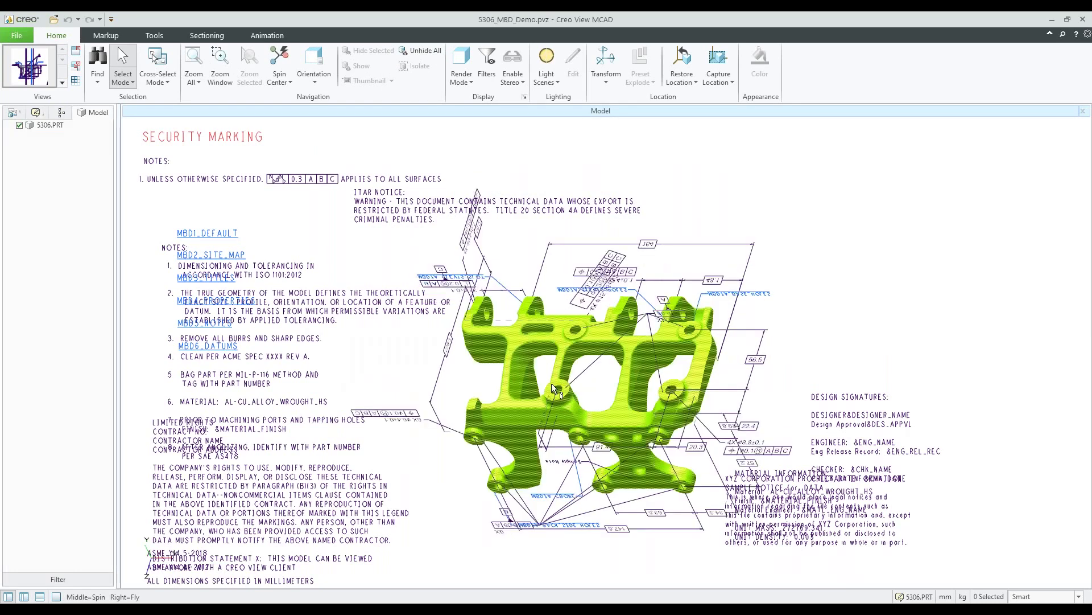
- Go through the bracket's view states from MBD1_DEFAULT to MBD6_DATUMS and read their notices, links, titles, material properties, notes and datums
{"action": "left_click", "coordinate": [14, 112]}
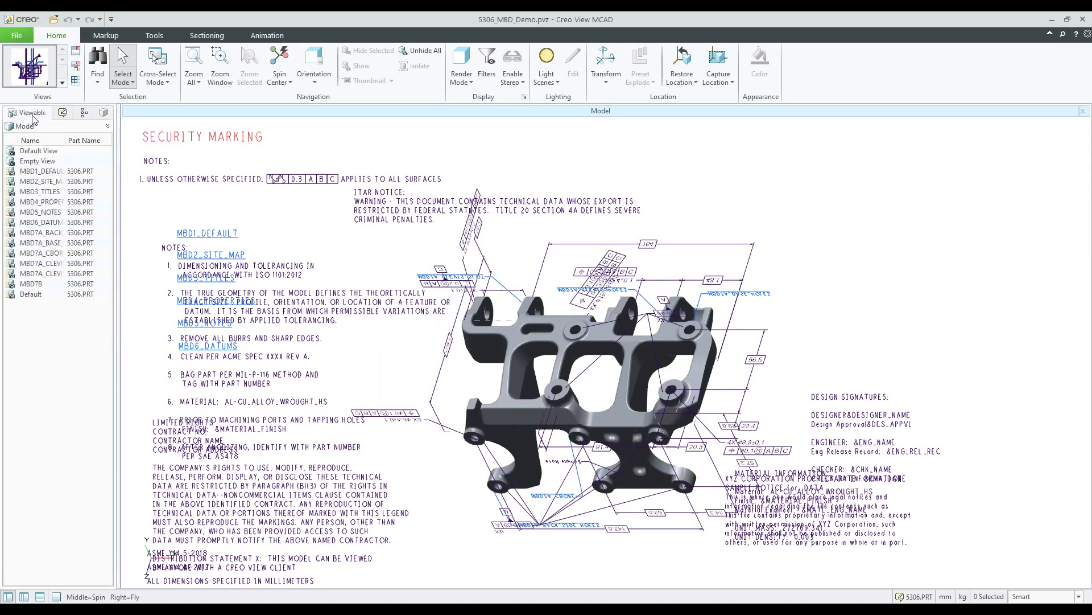
{"action": "left_click", "coordinate": [35, 172]}
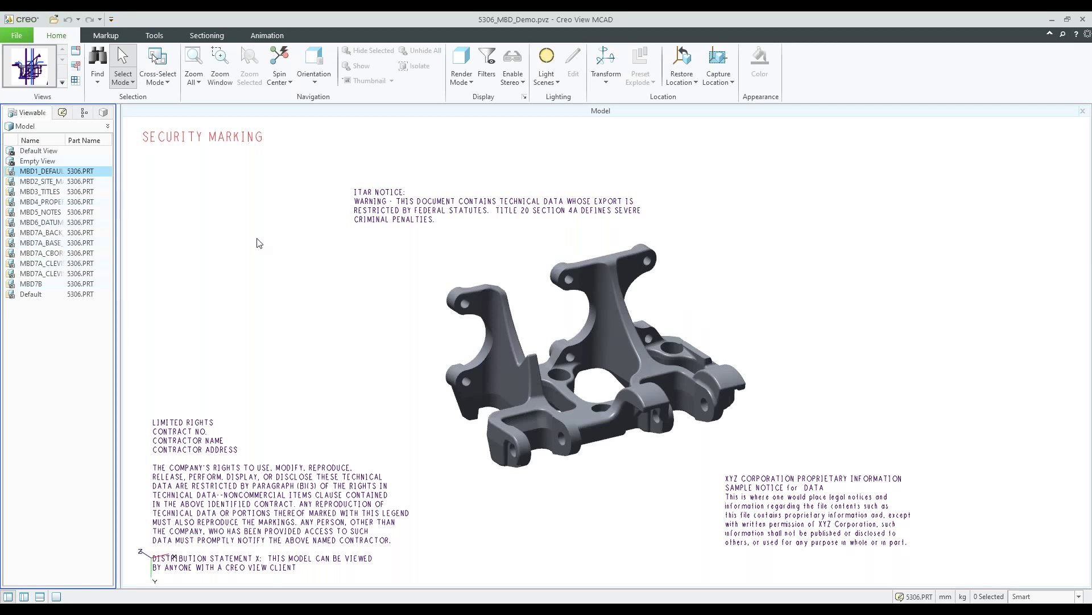
{"action": "left_click", "coordinate": [32, 185]}
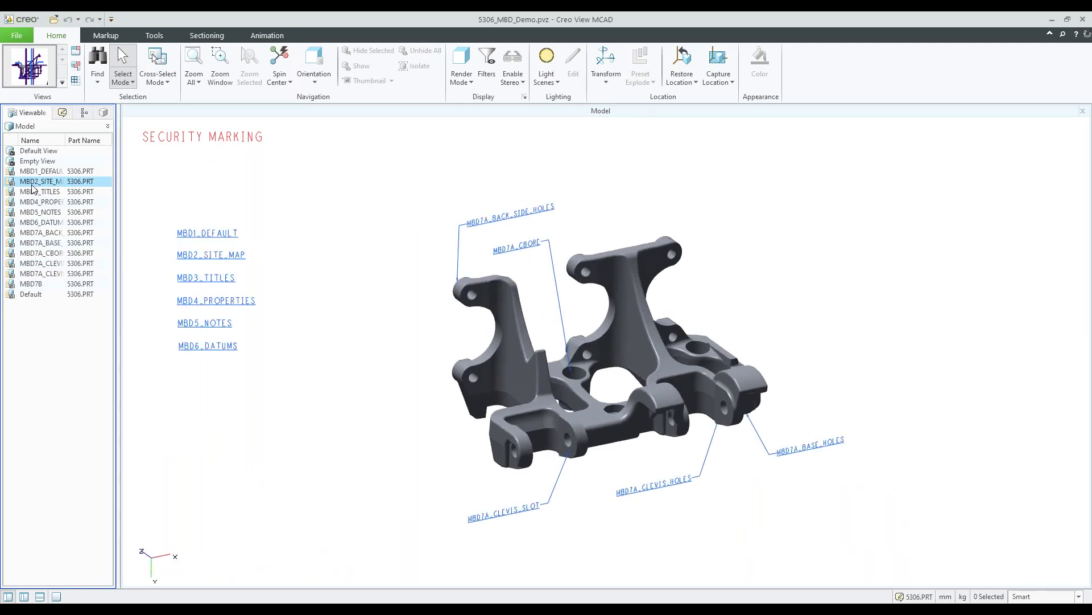
{"action": "left_click", "coordinate": [32, 194]}
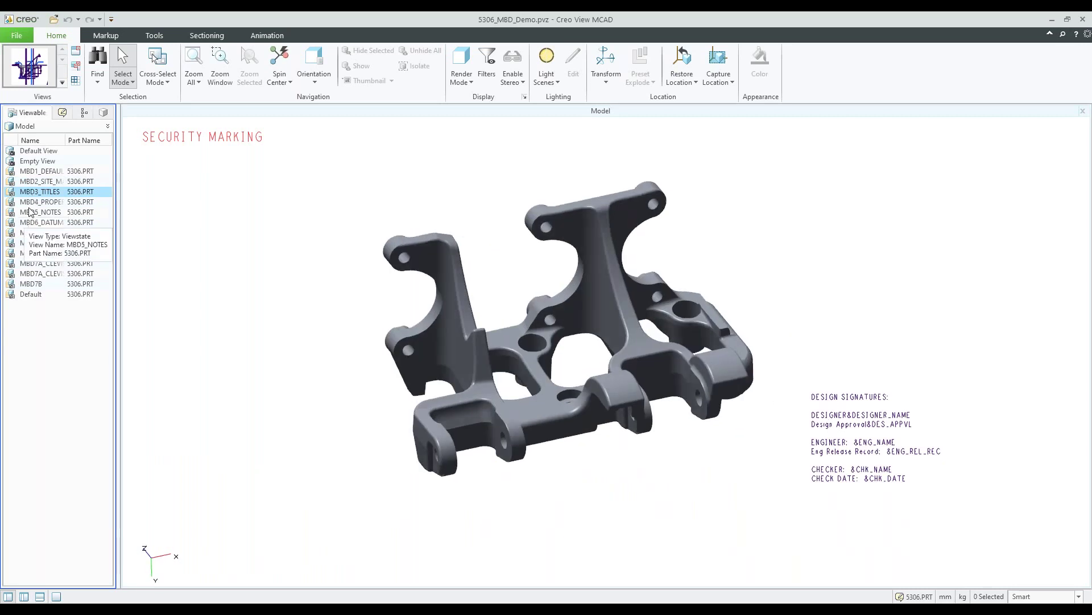
{"action": "left_click", "coordinate": [35, 202]}
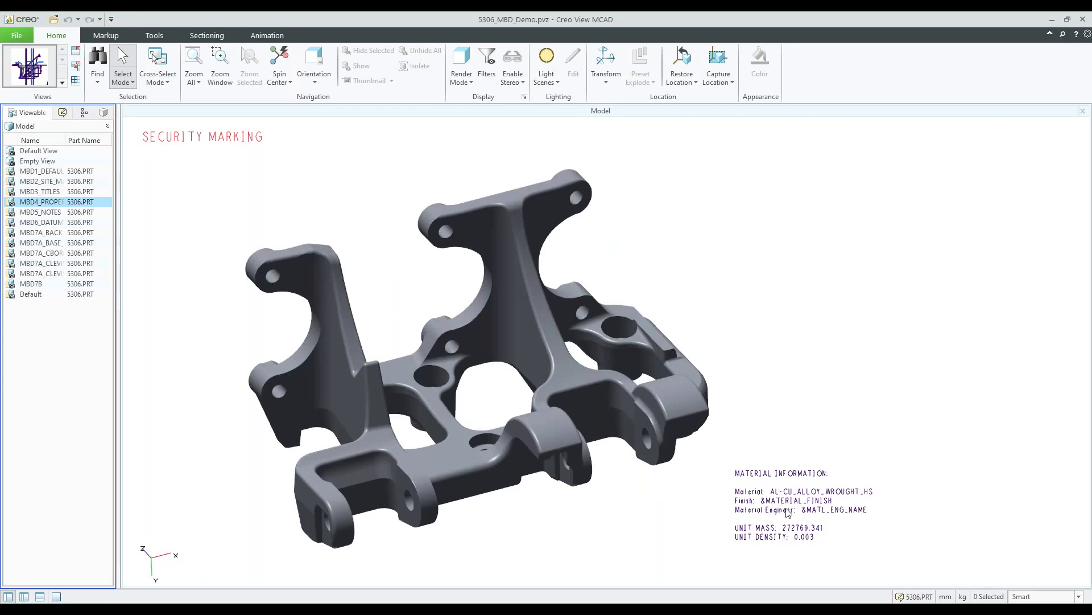
{"action": "scroll", "coordinate": [788, 512], "scroll_direction": "up", "scroll_amount": 2}
{"action": "scroll", "coordinate": [788, 512], "scroll_direction": "down", "scroll_amount": 2}
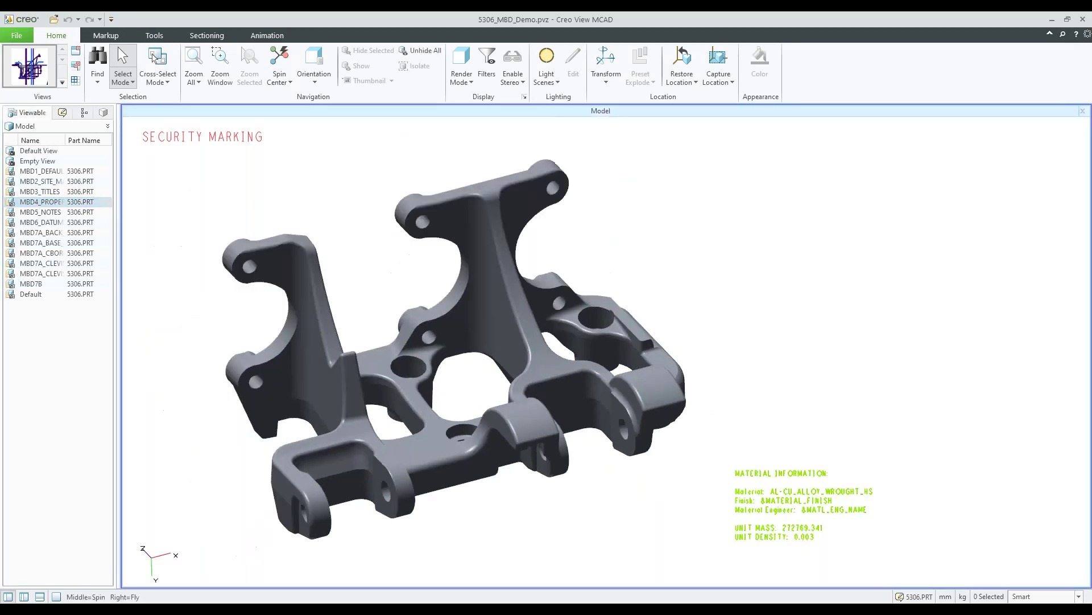
{"action": "scroll", "coordinate": [554, 417], "scroll_direction": "down", "scroll_amount": 1}
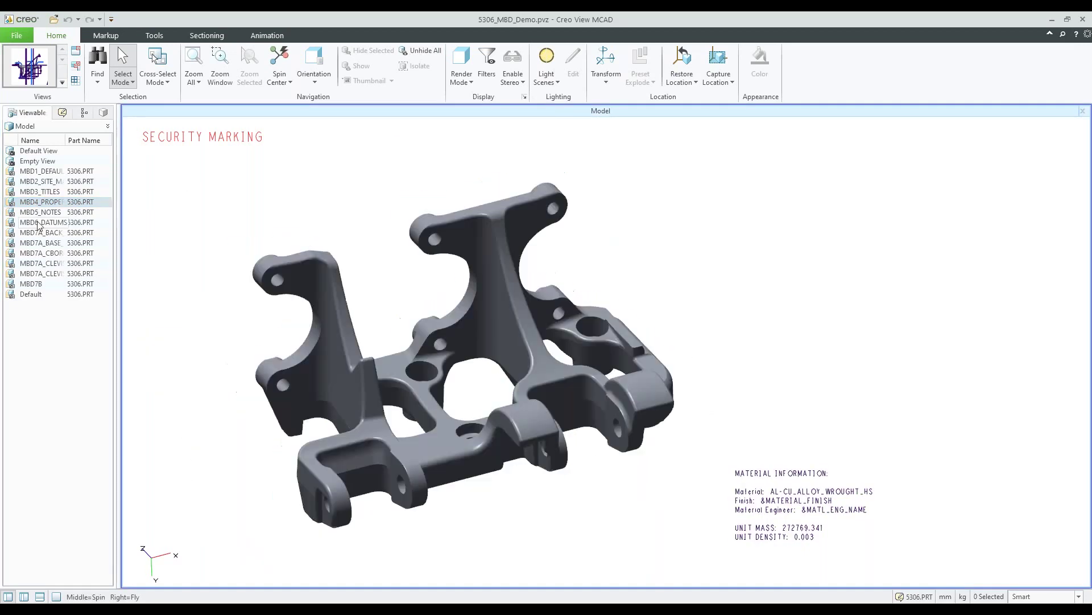
{"action": "left_click", "coordinate": [40, 214]}
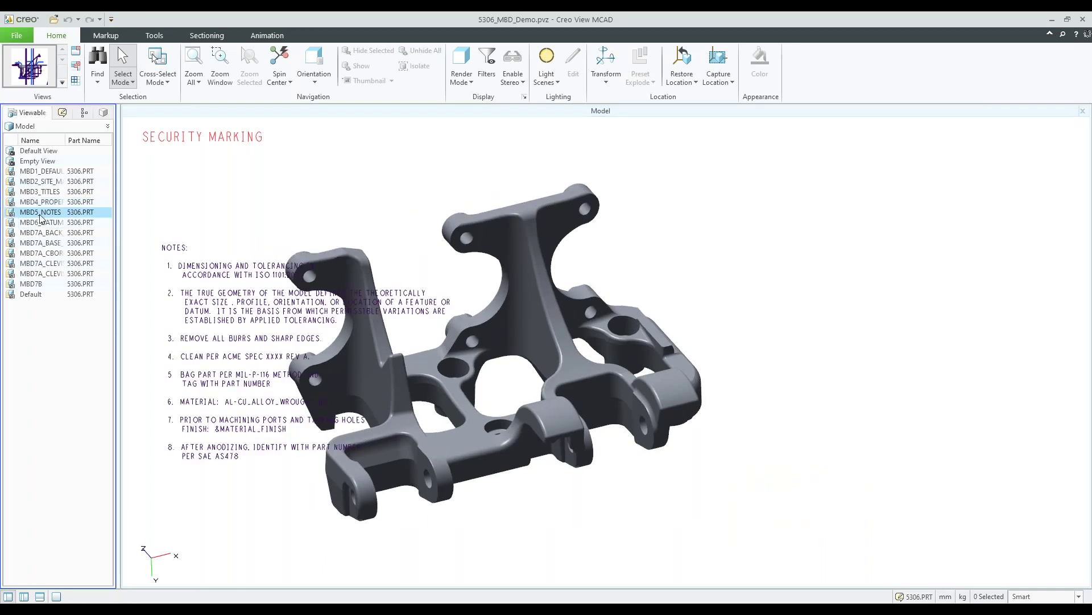
{"action": "left_click", "coordinate": [39, 223]}
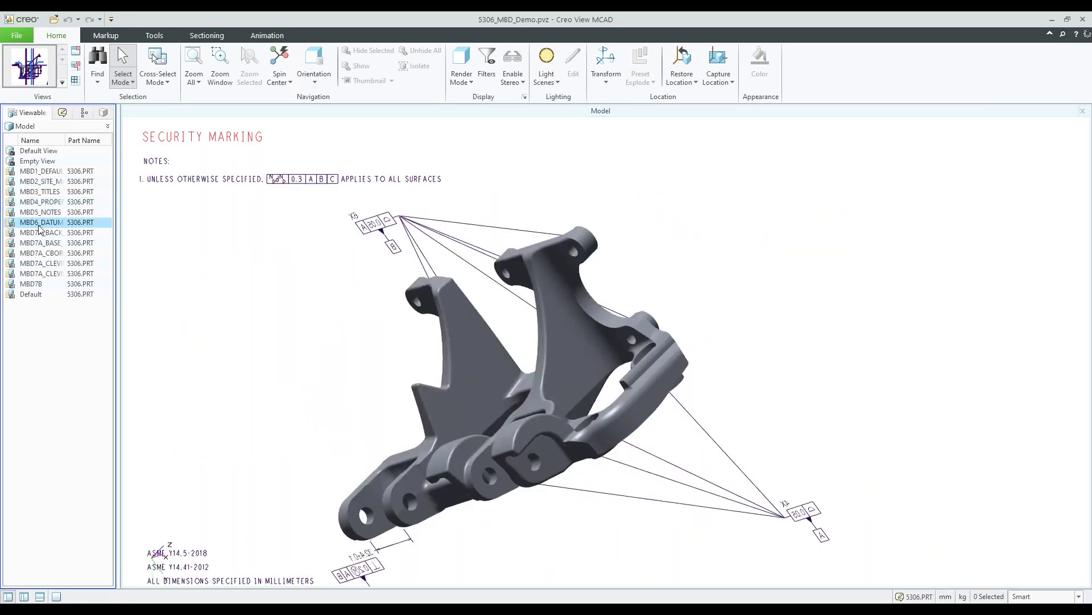
- Examine the dimensions and position tolerances in the bracket's MBD7A view states for back side holes, base holes, counterbore, clevis holes and slot
{"action": "left_click", "coordinate": [34, 234]}
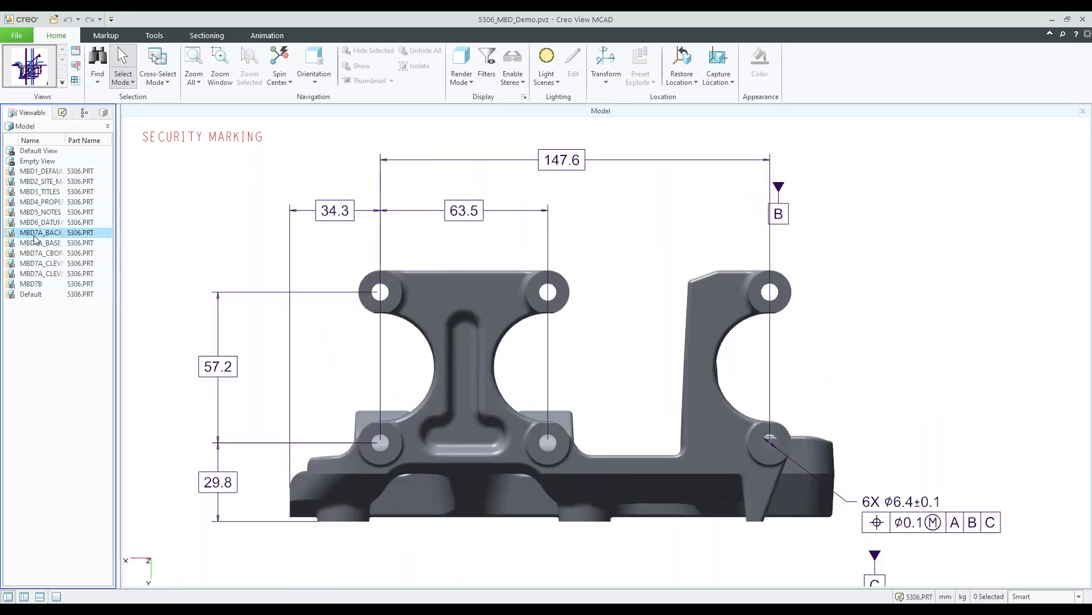
{"action": "left_click", "coordinate": [27, 244]}
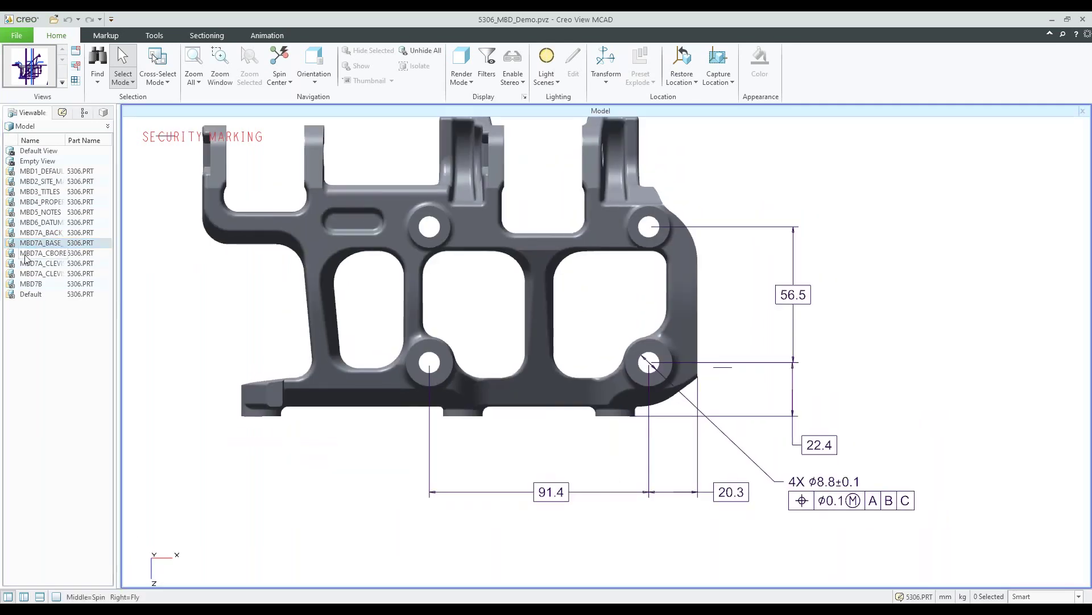
{"action": "left_click", "coordinate": [25, 254]}
{"action": "left_click", "coordinate": [28, 263]}
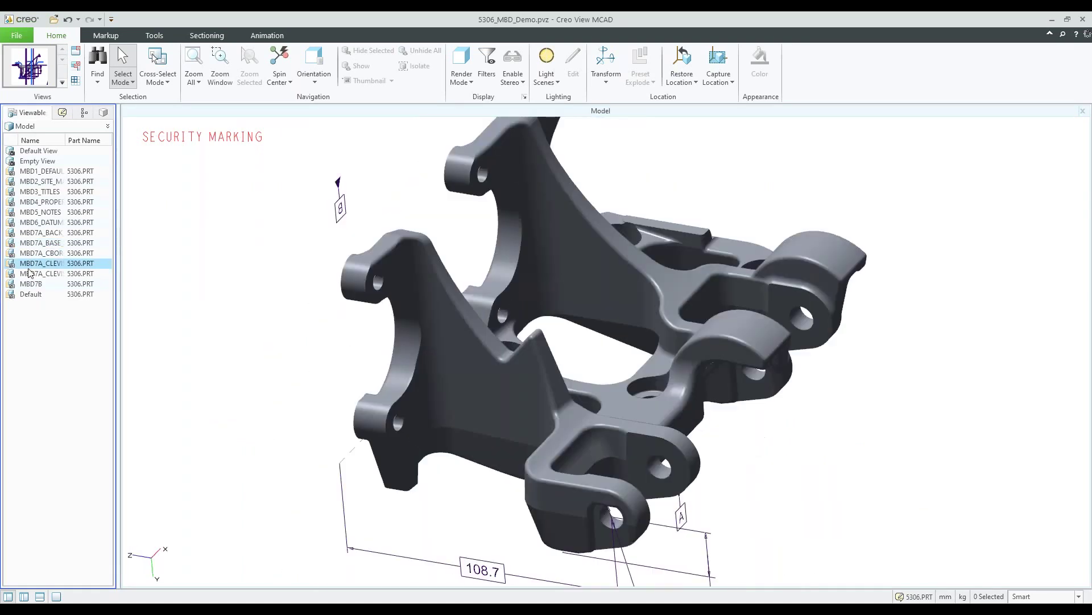
{"action": "left_click", "coordinate": [31, 274]}
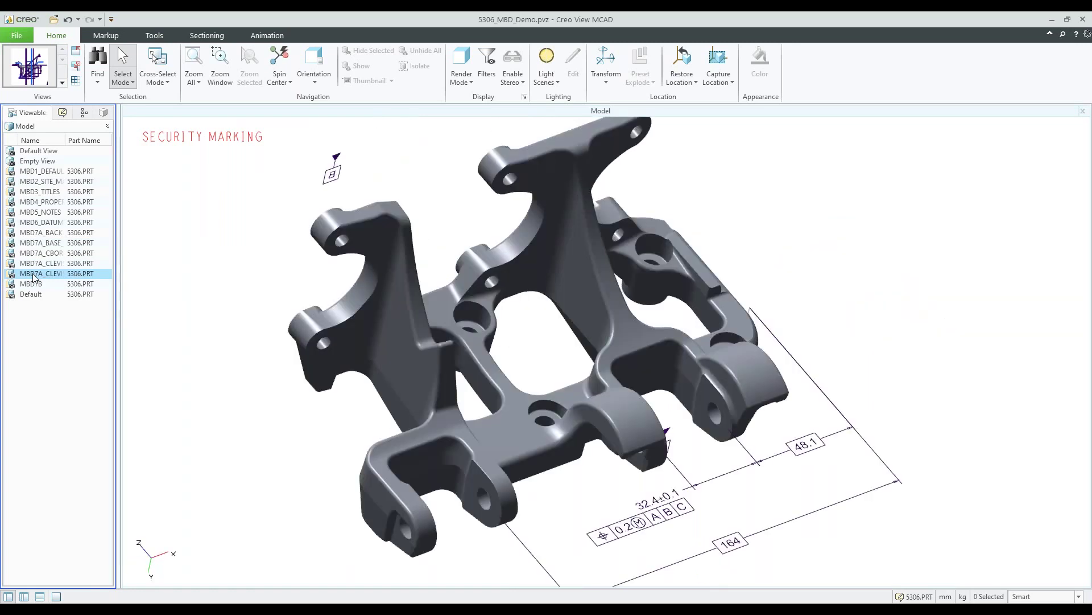
{"action": "scroll", "coordinate": [553, 319], "scroll_direction": "down", "scroll_amount": 2}
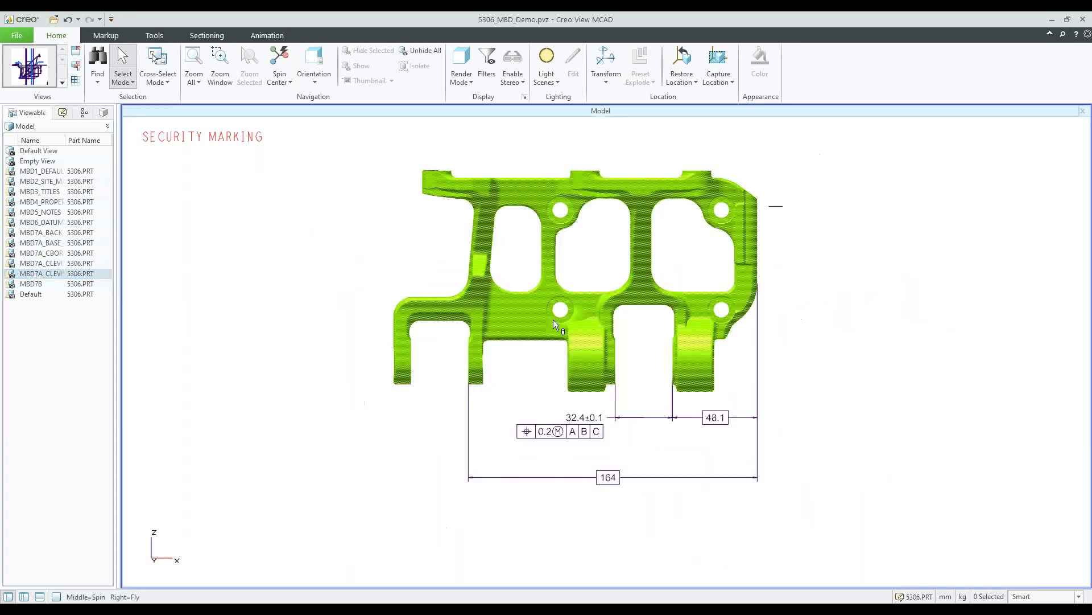
{"action": "middle_click_drag", "start_coordinate": [553, 319], "coordinate": [503, 344]}
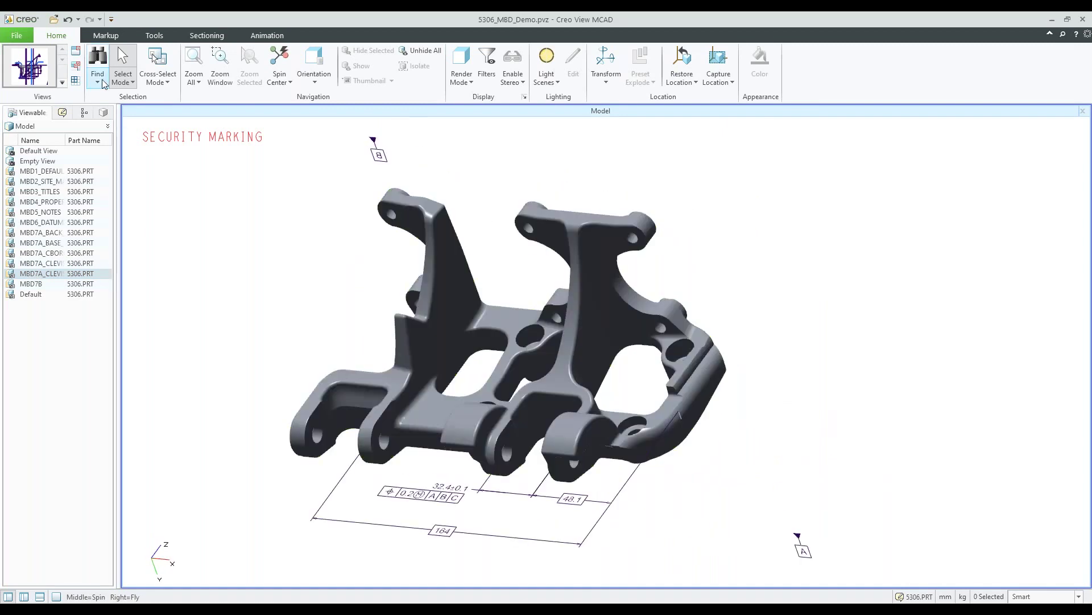
- Look over the markup, measurement and design-checking commands available for the published bracket model
{"action": "left_click", "coordinate": [106, 35]}
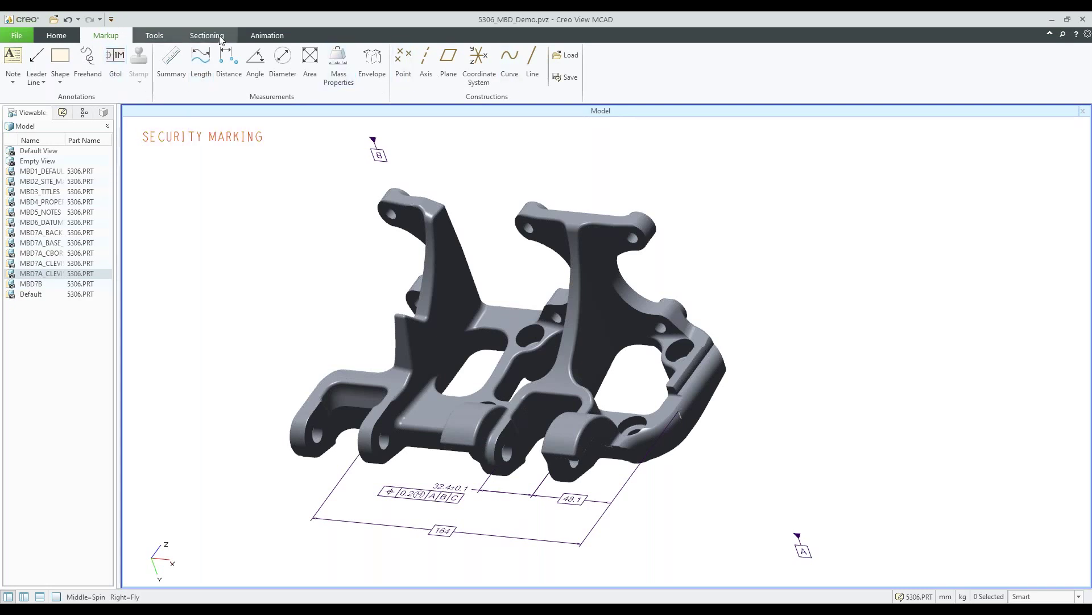
{"action": "left_click", "coordinate": [153, 37]}
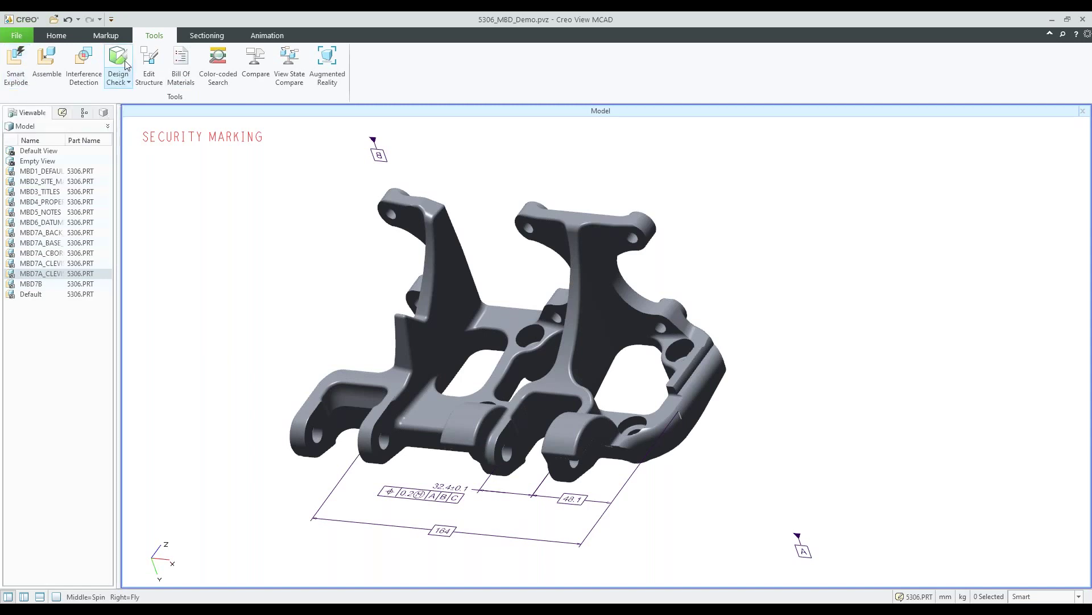
{"action": "left_click", "coordinate": [106, 35]}
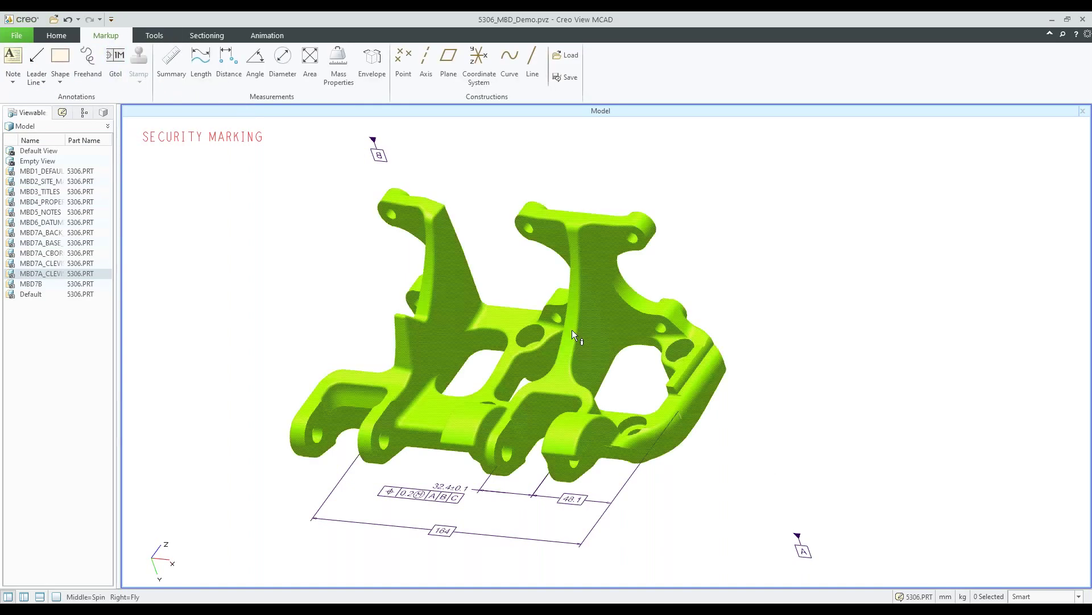
{"action": "scroll", "coordinate": [572, 330], "scroll_direction": "up", "scroll_amount": 2}
{"action": "scroll", "coordinate": [578, 324], "scroll_direction": "down", "scroll_amount": 3}
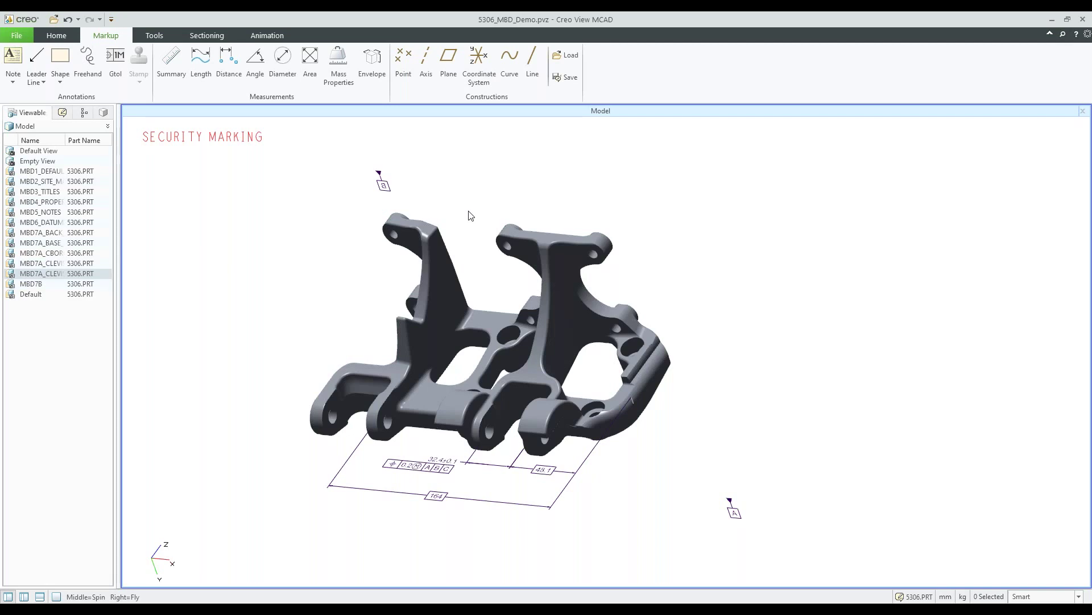
- Minimize the viewer to return to Creo Parametric and switch to the open assembly V3FL_880_001.ASM
{"action": "left_click", "coordinate": [1053, 18]}
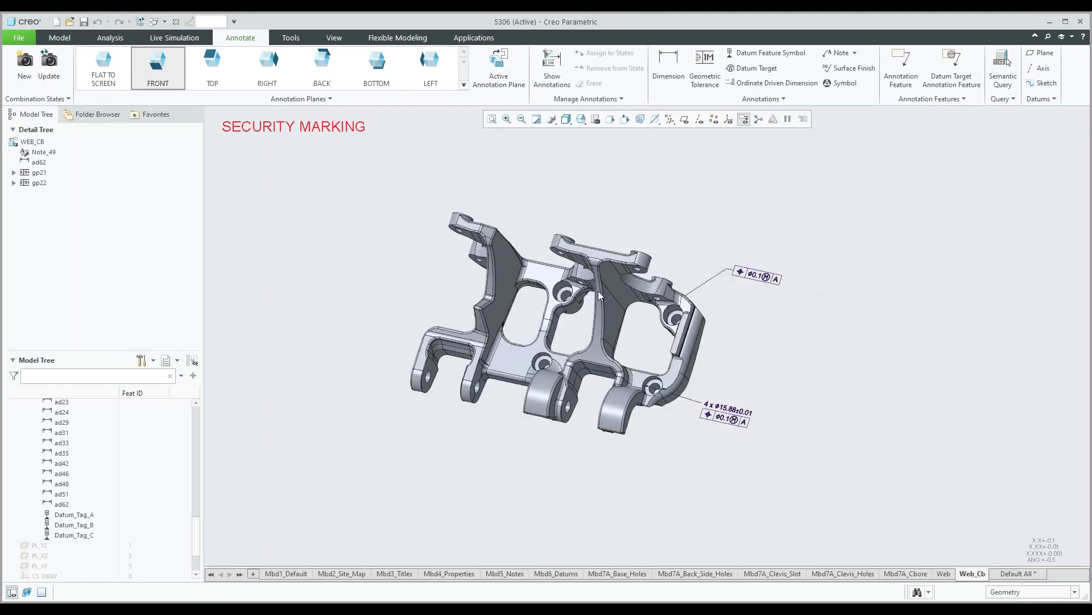
{"action": "middle_click_drag", "start_coordinate": [598, 291], "coordinate": [549, 328], "text": "shift"}
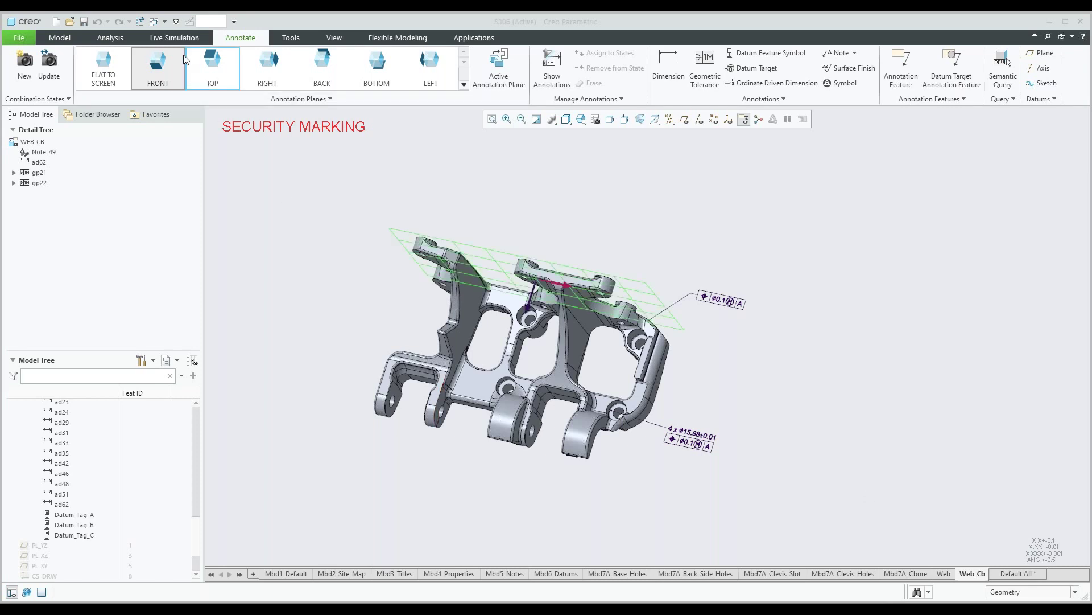
{"action": "left_click", "coordinate": [164, 21]}
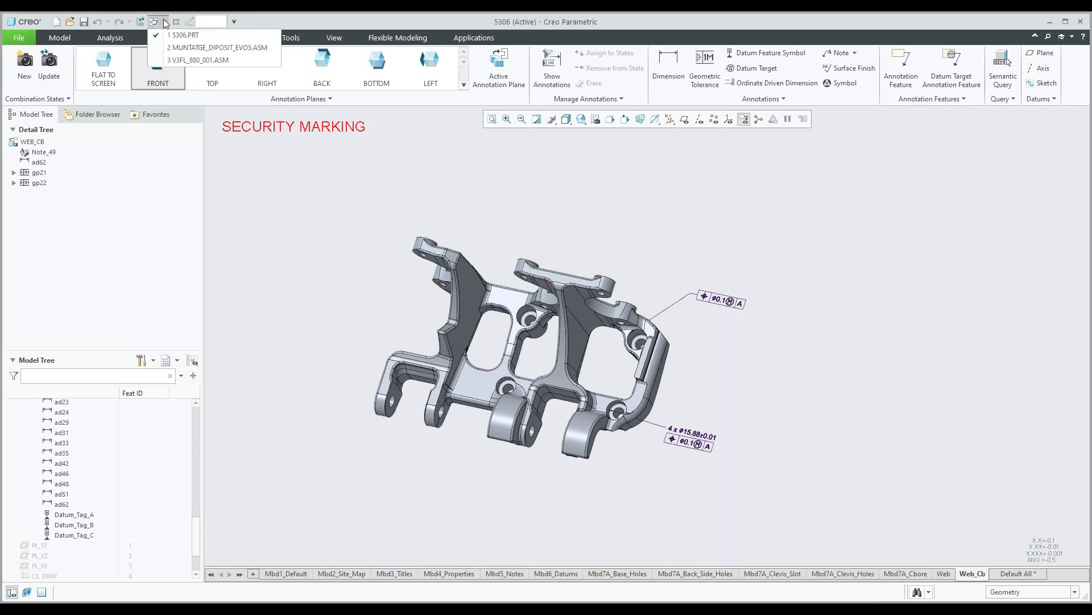
{"action": "left_click", "coordinate": [198, 60]}
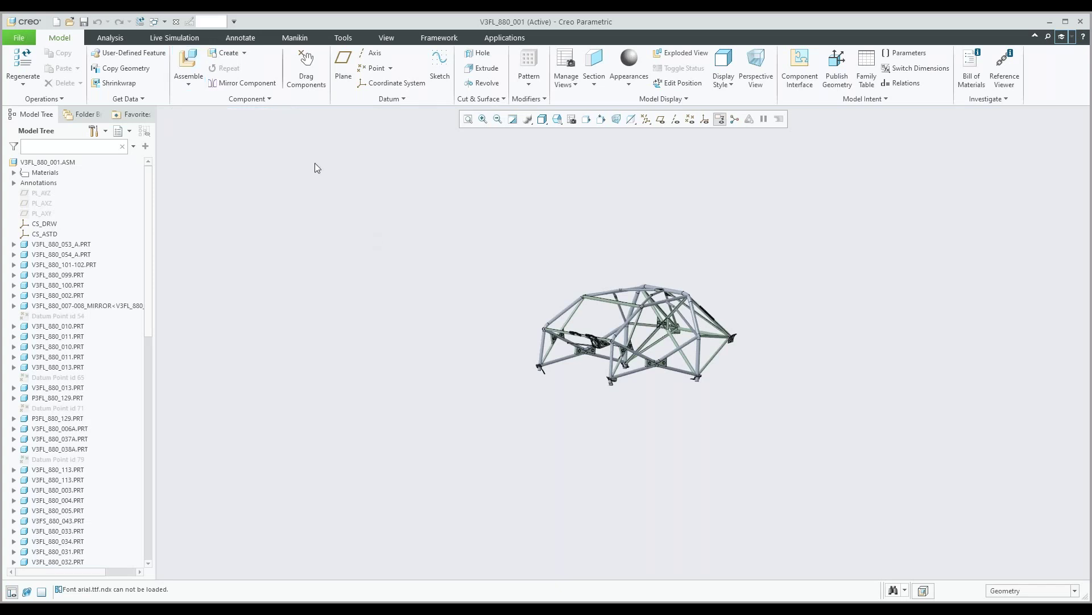
- Show the annotation environment and combination states of the roll cage assembly and add a new combination state
{"action": "left_click", "coordinate": [240, 39]}
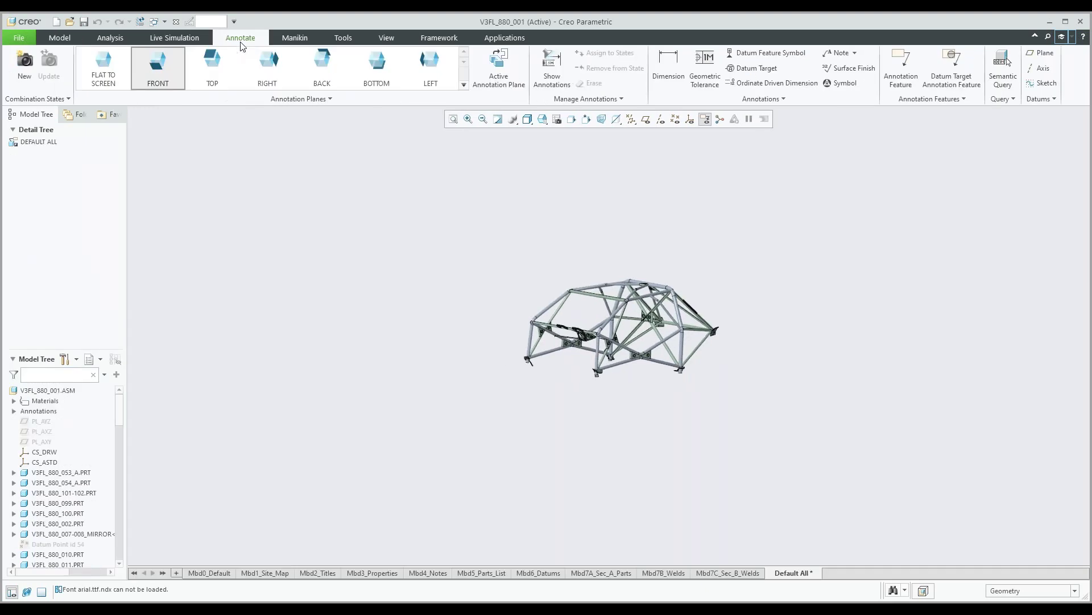
{"action": "scroll", "coordinate": [679, 285], "scroll_direction": "down", "scroll_amount": 3}
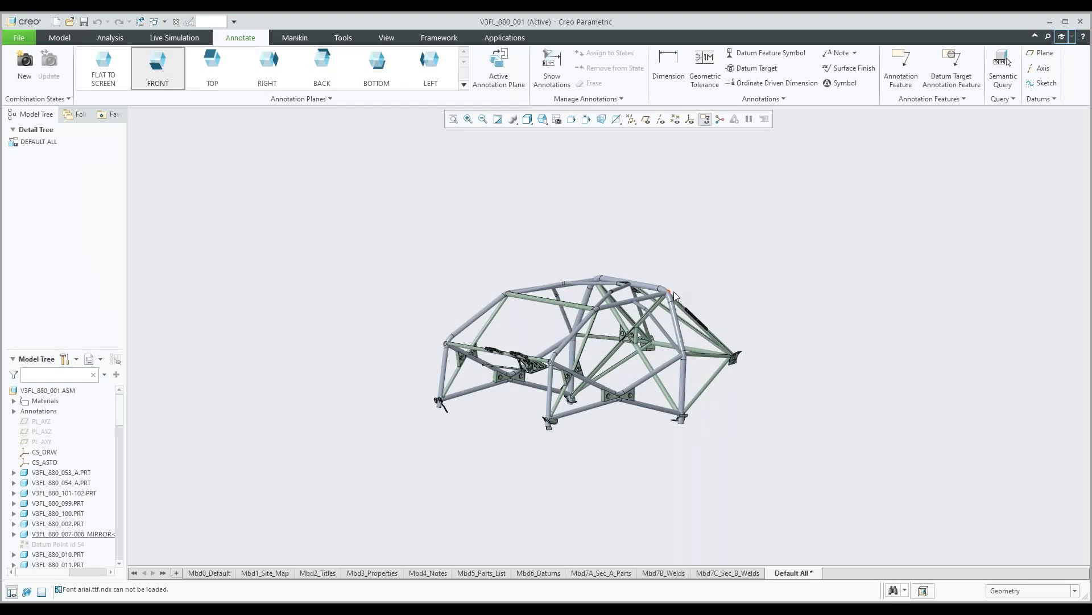
{"action": "scroll", "coordinate": [594, 264], "scroll_direction": "down", "scroll_amount": 3}
{"action": "scroll", "coordinate": [594, 265], "scroll_direction": "up", "scroll_amount": 2}
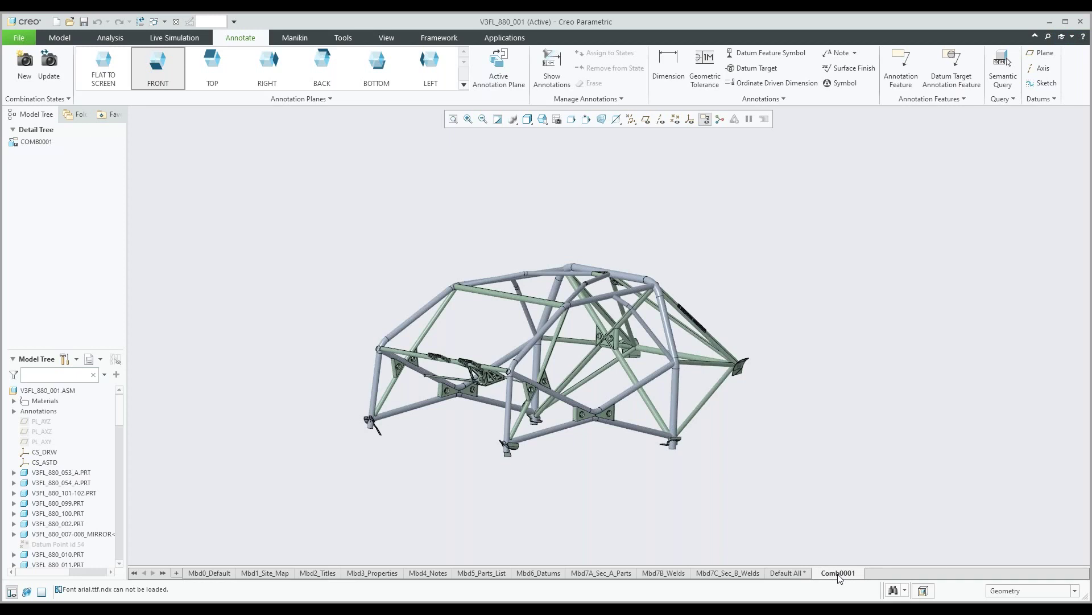
- Rename the new combination state to Weld and place it ahead of the Default All state
{"action": "right_click", "coordinate": [839, 573]}
{"action": "left_click", "coordinate": [873, 474]}
{"action": "type", "text": "weld"}
{"action": "key", "text": "Return"}
{"action": "left_click_drag", "start_coordinate": [775, 574], "coordinate": [766, 572]}
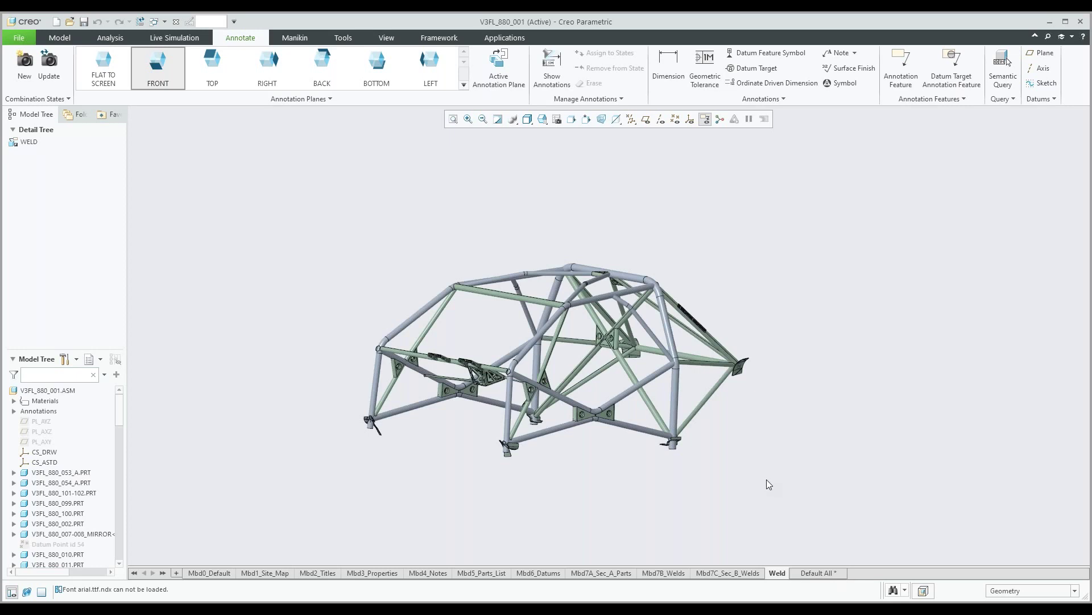
- Set the Weld state's active annotation plane to BACK
{"action": "mouse_move", "coordinate": [668, 405]}
{"action": "middle_mouse_down"}
{"action": "mouse_move", "coordinate": [658, 410]}
{"action": "mouse_move", "coordinate": [675, 411]}
{"action": "mouse_move", "coordinate": [607, 336]}
{"action": "mouse_move", "coordinate": [548, 312]}
{"action": "middle_mouse_up"}
{"action": "scroll", "coordinate": [606, 337], "scroll_direction": "up", "scroll_amount": 3}
{"action": "scroll", "coordinate": [607, 337], "scroll_direction": "up", "scroll_amount": 3}
{"action": "scroll", "coordinate": [580, 365], "scroll_direction": "down", "scroll_amount": 4}
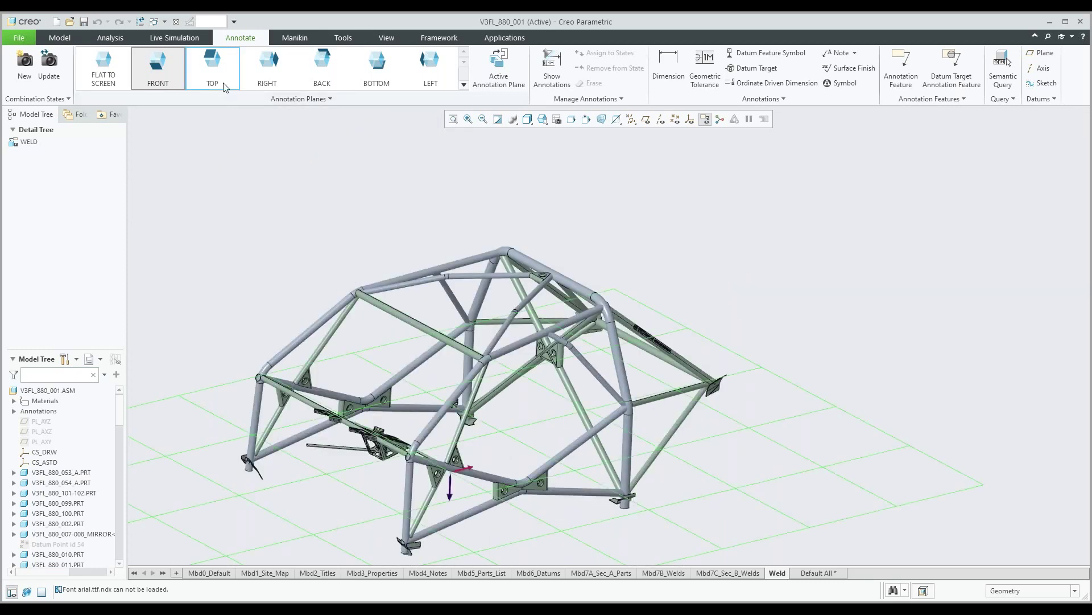
{"action": "left_click", "coordinate": [318, 75]}
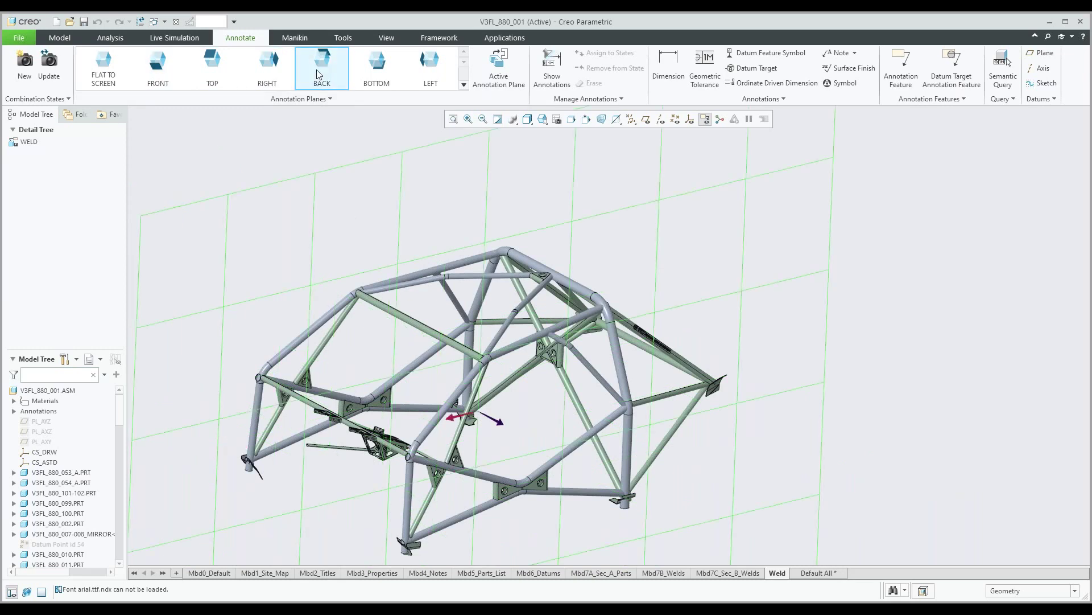
{"action": "scroll", "coordinate": [535, 329], "scroll_direction": "up", "scroll_amount": 3}
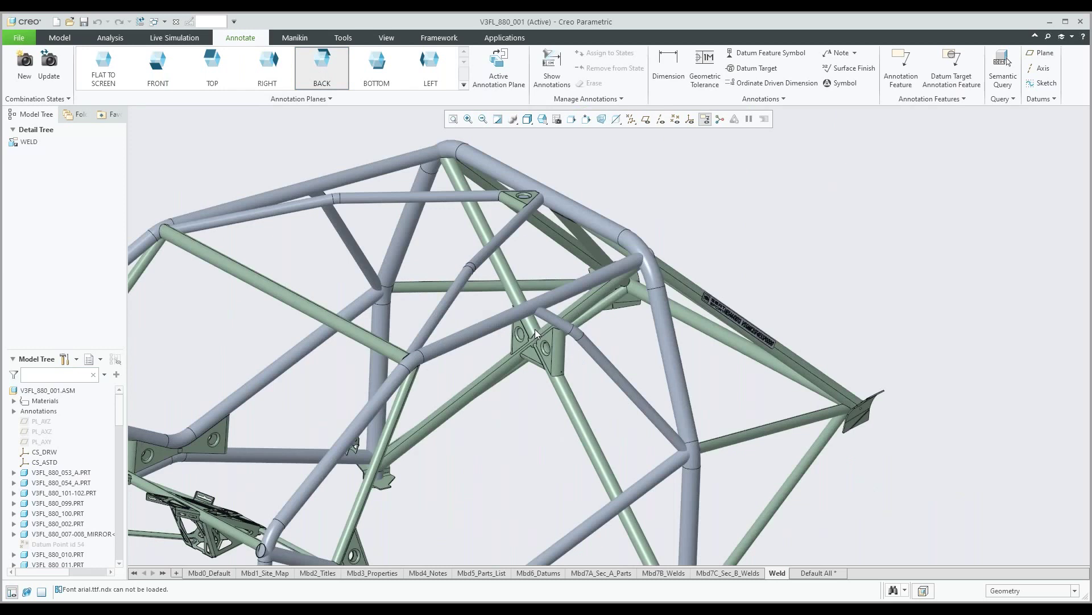
{"action": "scroll", "coordinate": [535, 329], "scroll_direction": "up", "scroll_amount": 2}
{"action": "scroll", "coordinate": [538, 338], "scroll_direction": "down", "scroll_amount": 3}
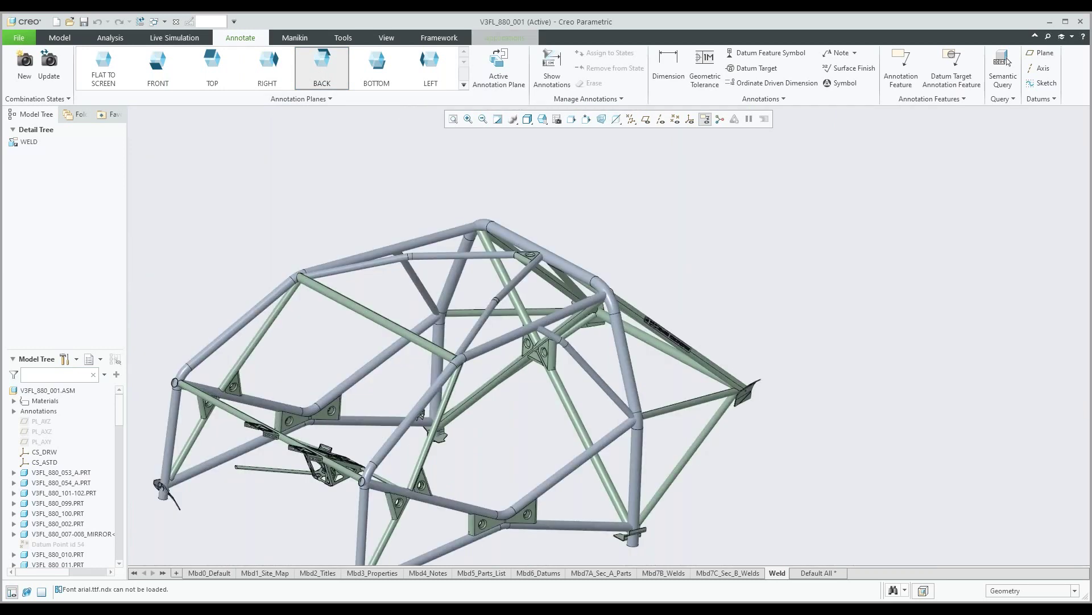
- Start a single-sided fillet weld in the Welding application, joining the bent brace tube's end to the straight cross tube it meets
{"action": "left_click", "coordinate": [504, 37]}
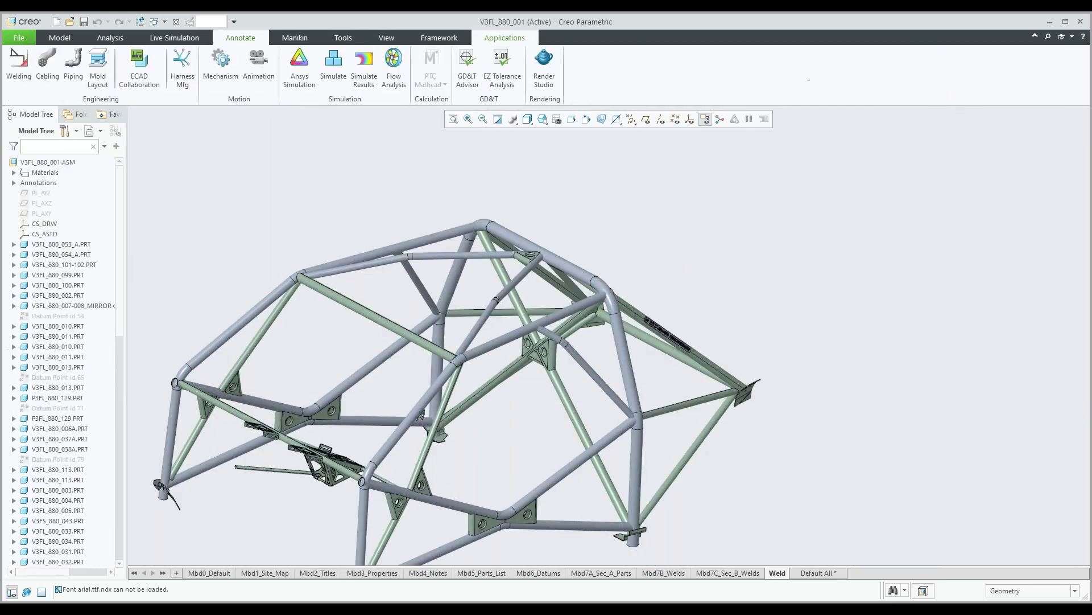
{"action": "left_click", "coordinate": [19, 66]}
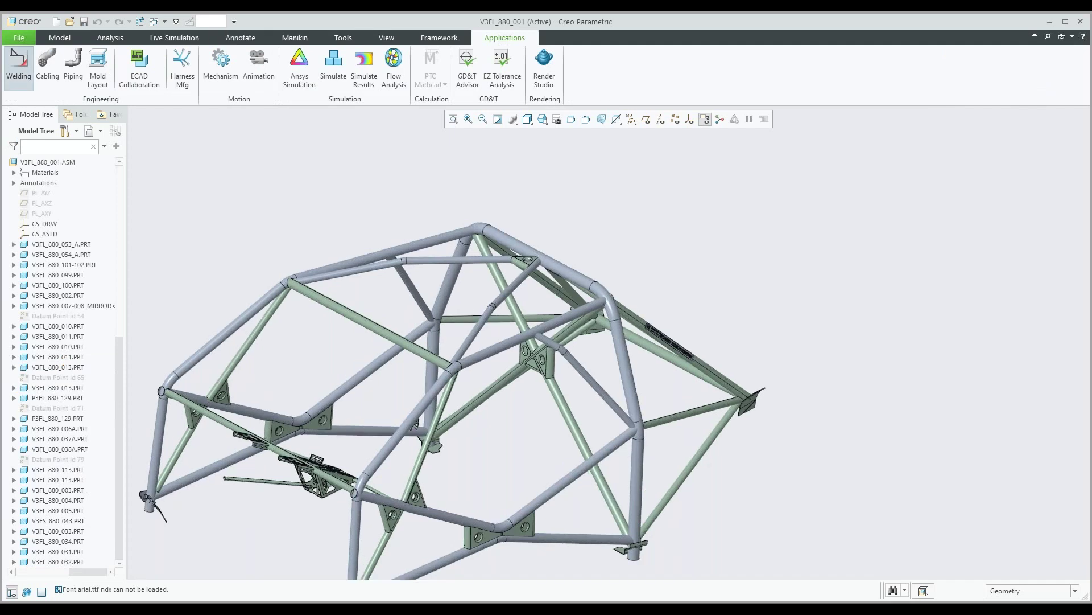
{"action": "left_click", "coordinate": [276, 67]}
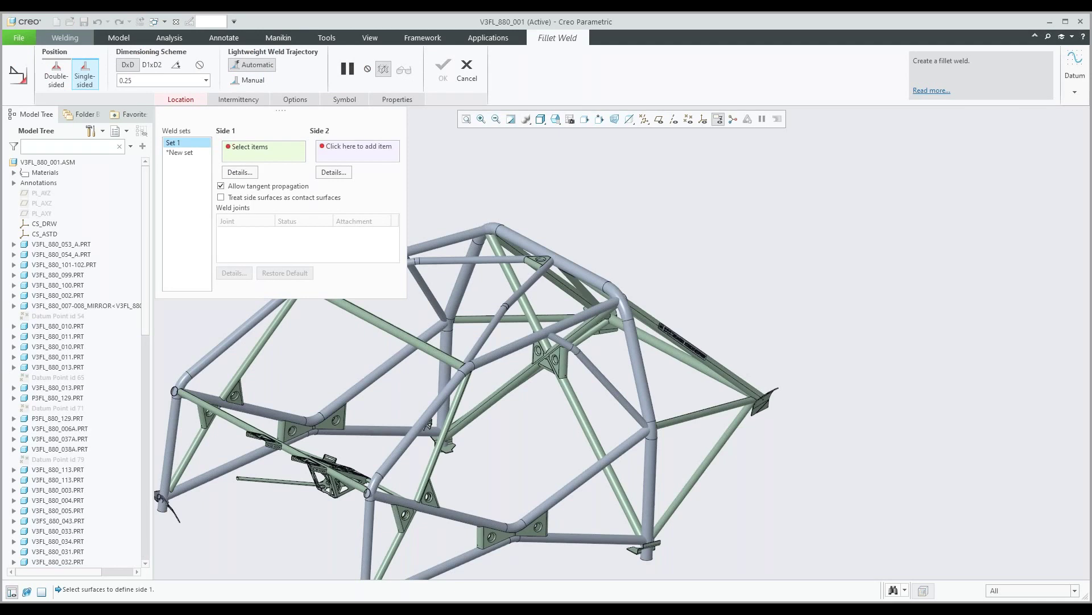
{"action": "scroll", "coordinate": [540, 322], "scroll_direction": "down", "scroll_amount": 5}
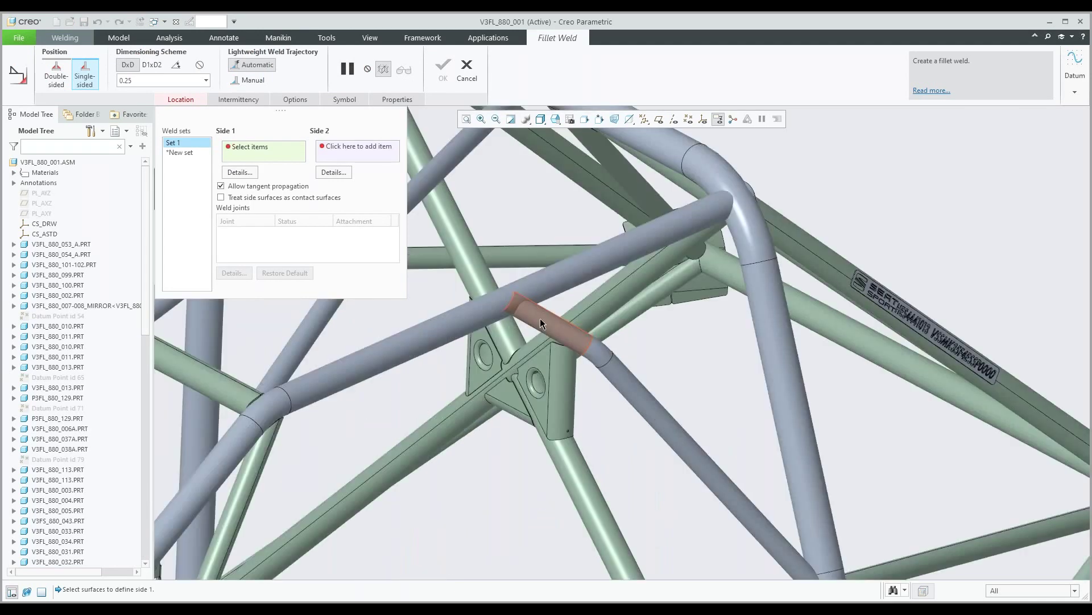
{"action": "left_click", "coordinate": [540, 323]}
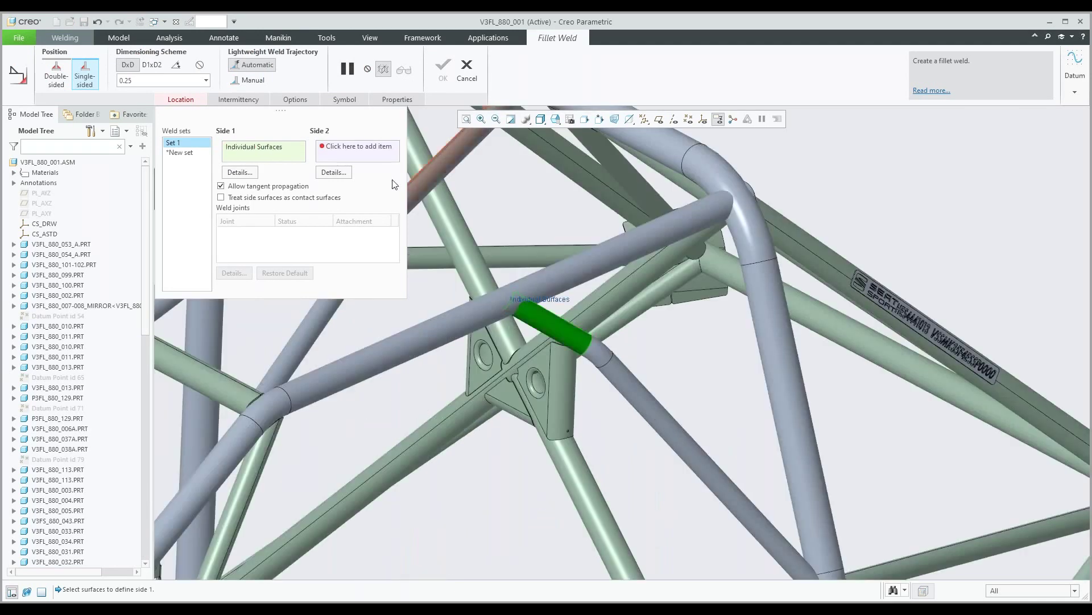
{"action": "left_click", "coordinate": [364, 152]}
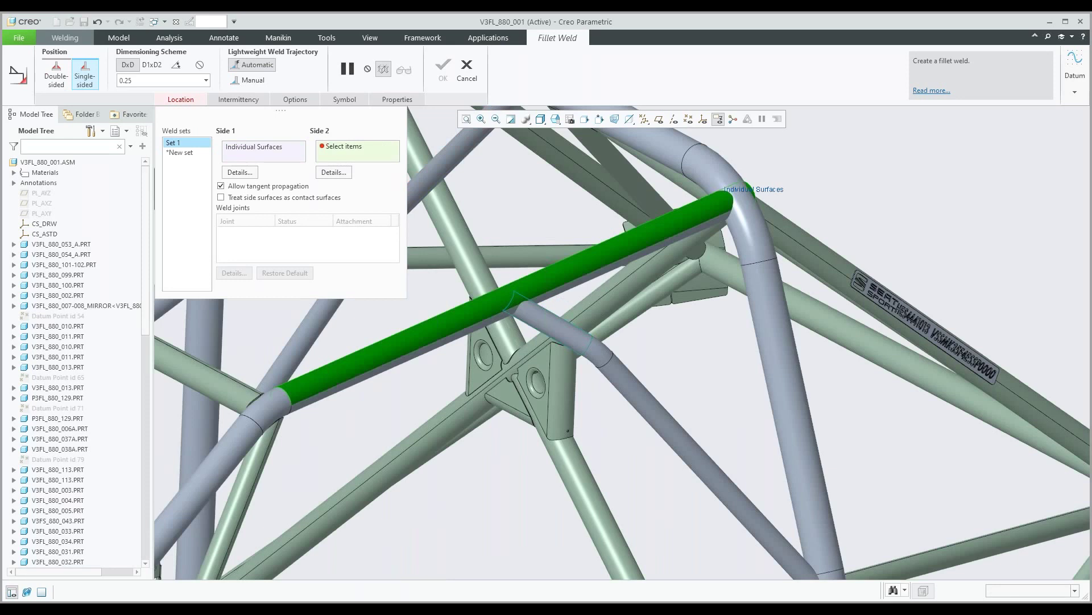
{"action": "left_click_drag", "start_coordinate": [537, 310], "coordinate": [567, 329]}
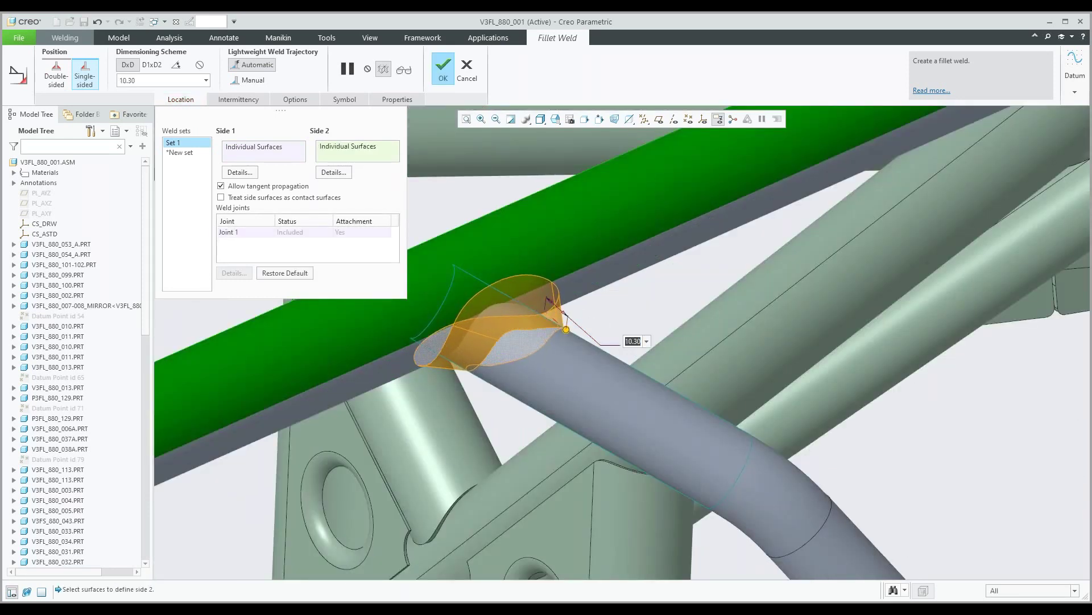
- Set the fillet weld size to 10
{"action": "type", "text": "10"}
{"action": "key", "text": "Return"}
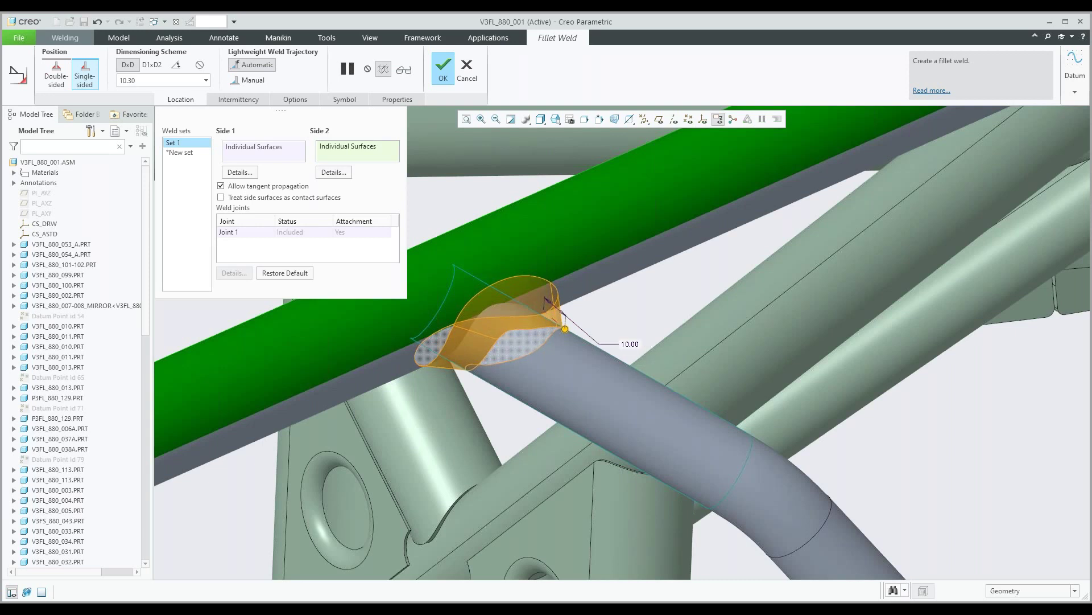
{"action": "scroll", "coordinate": [603, 313], "scroll_direction": "up", "scroll_amount": 5}
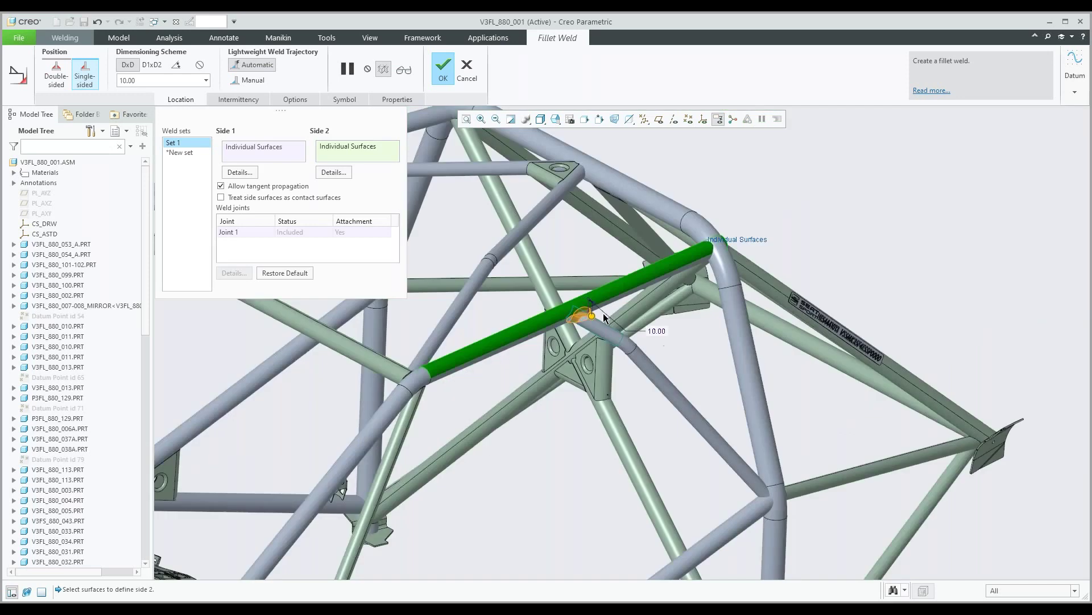
{"action": "scroll", "coordinate": [604, 313], "scroll_direction": "up", "scroll_amount": 3}
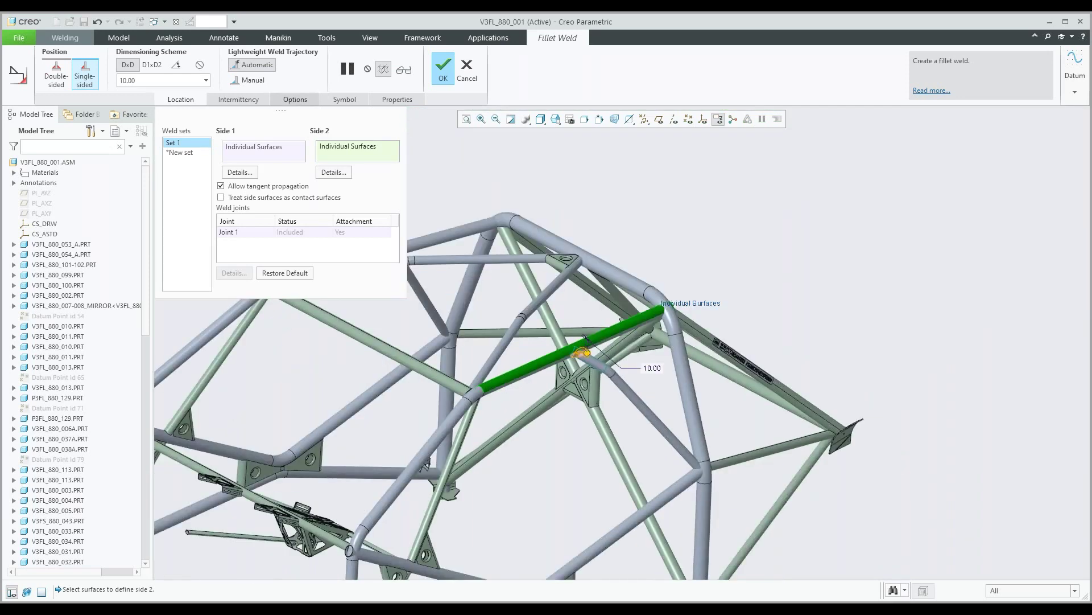
- Give the fillet weld a Grinding finish and Convex contour, preview its symbol and complete the weld
{"action": "left_click", "coordinate": [295, 99]}
{"action": "left_click", "coordinate": [382, 266]}
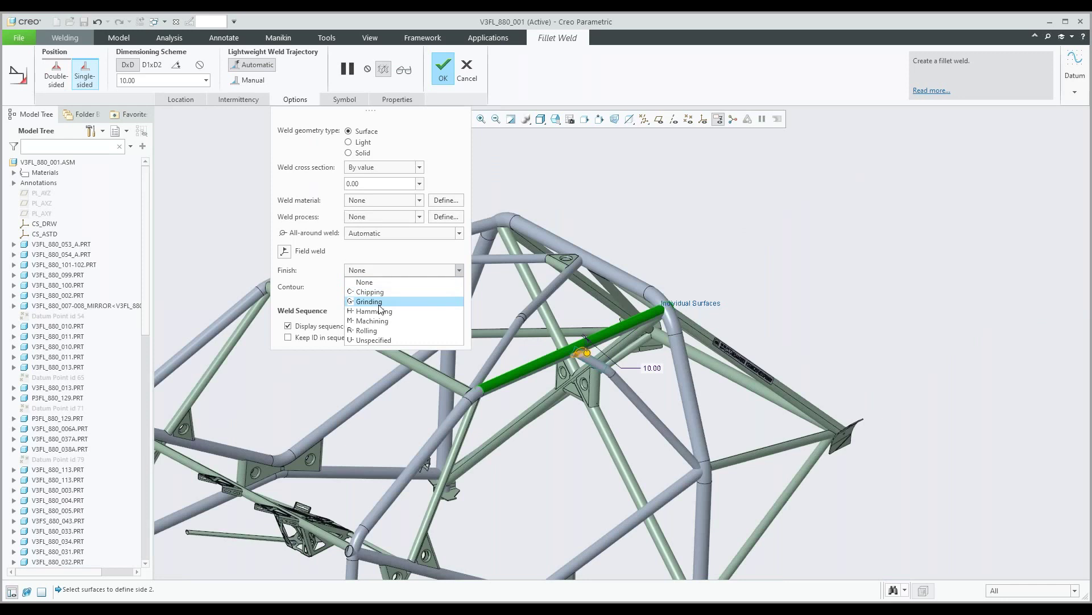
{"action": "key", "text": "Escape"}
{"action": "left_click", "coordinate": [382, 286]}
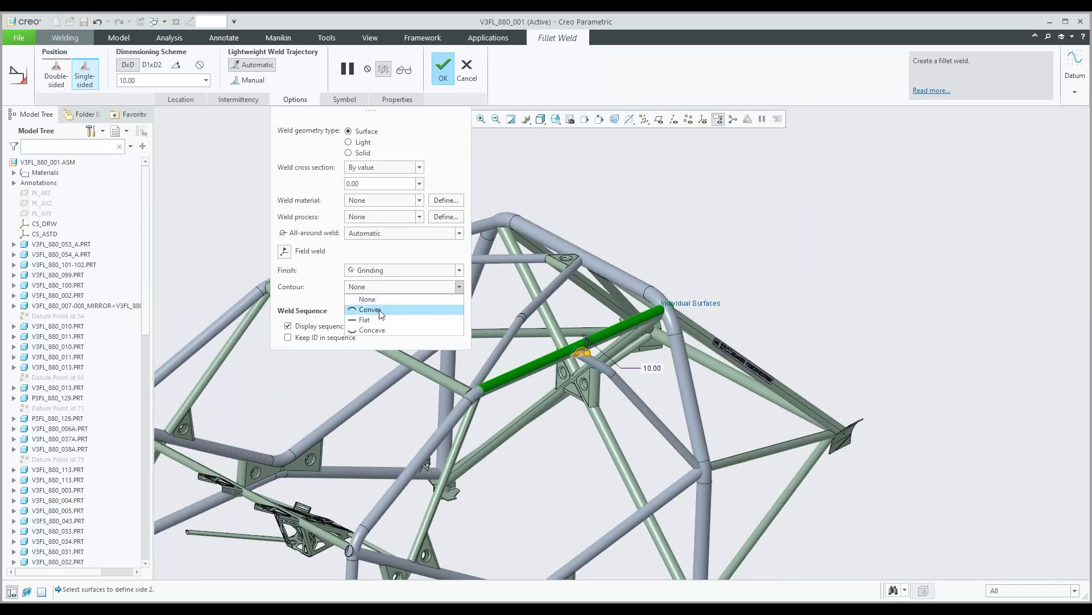
{"action": "left_click", "coordinate": [380, 309]}
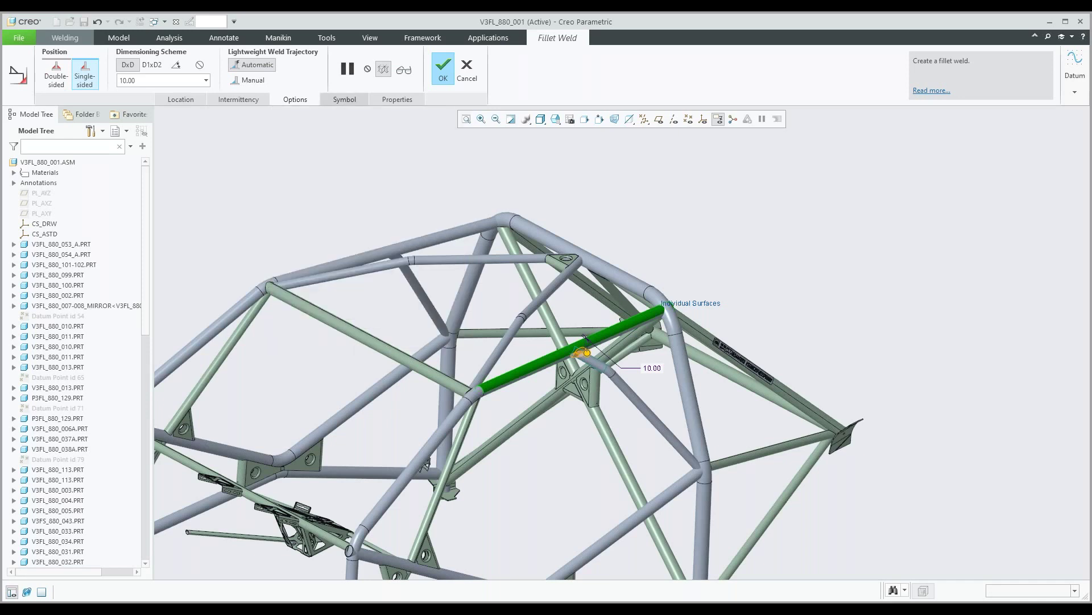
{"action": "left_click", "coordinate": [345, 100]}
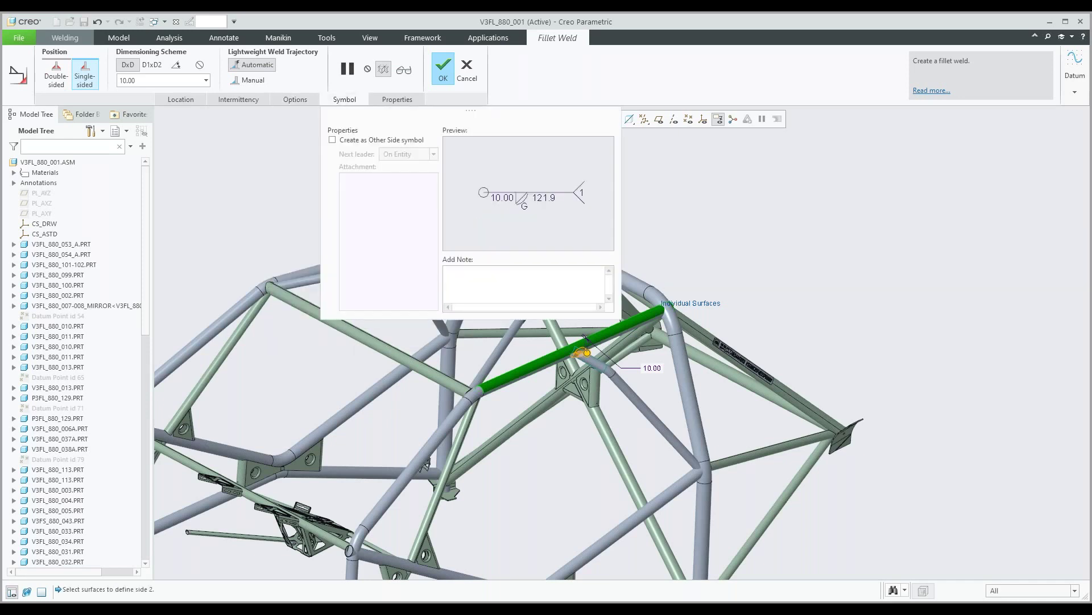
{"action": "left_click", "coordinate": [443, 68]}
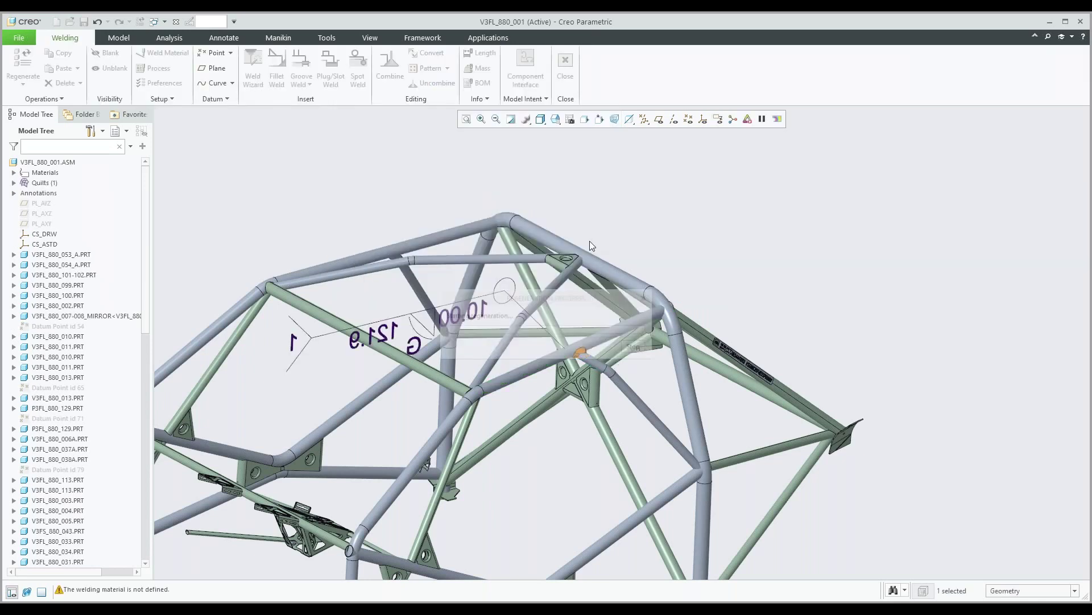
- Inspect the weld symbol around the roll cage, then leave the Welding application and return to the annotation environment
{"action": "scroll", "coordinate": [589, 241], "scroll_direction": "down", "scroll_amount": 3}
{"action": "mouse_move", "coordinate": [589, 299]}
{"action": "middle_mouse_down"}
{"action": "mouse_move", "coordinate": [663, 287]}
{"action": "mouse_move", "coordinate": [498, 384]}
{"action": "mouse_move", "coordinate": [516, 394]}
{"action": "mouse_move", "coordinate": [577, 328]}
{"action": "middle_mouse_up"}
{"action": "scroll", "coordinate": [577, 328], "scroll_direction": "up", "scroll_amount": 3}
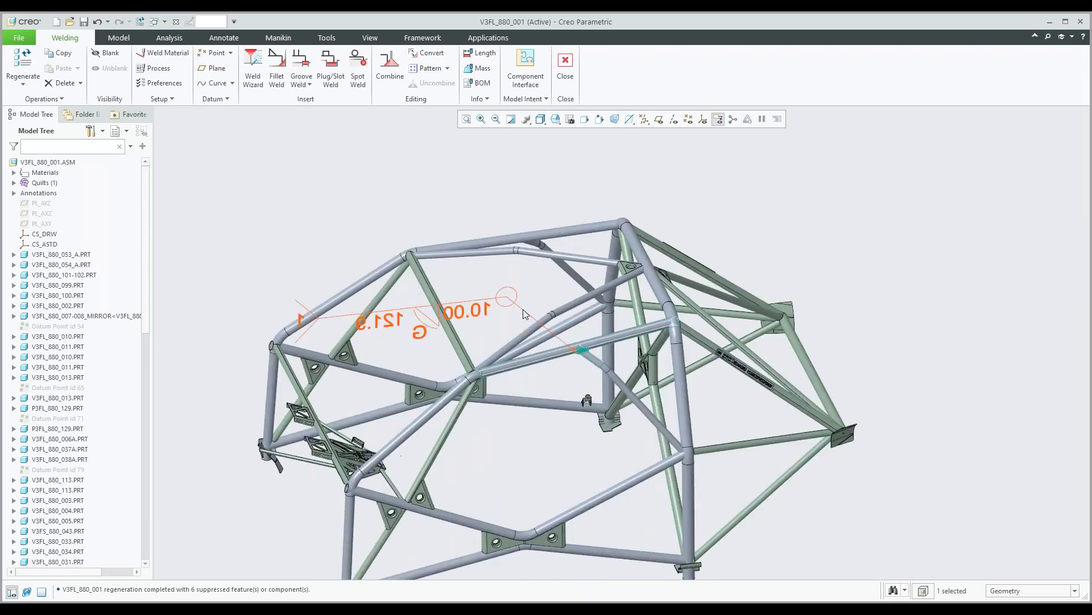
{"action": "mouse_move", "coordinate": [477, 320]}
{"action": "middle_mouse_down"}
{"action": "mouse_move", "coordinate": [523, 322]}
{"action": "mouse_move", "coordinate": [613, 364]}
{"action": "mouse_move", "coordinate": [464, 327]}
{"action": "mouse_move", "coordinate": [485, 297]}
{"action": "middle_mouse_up"}
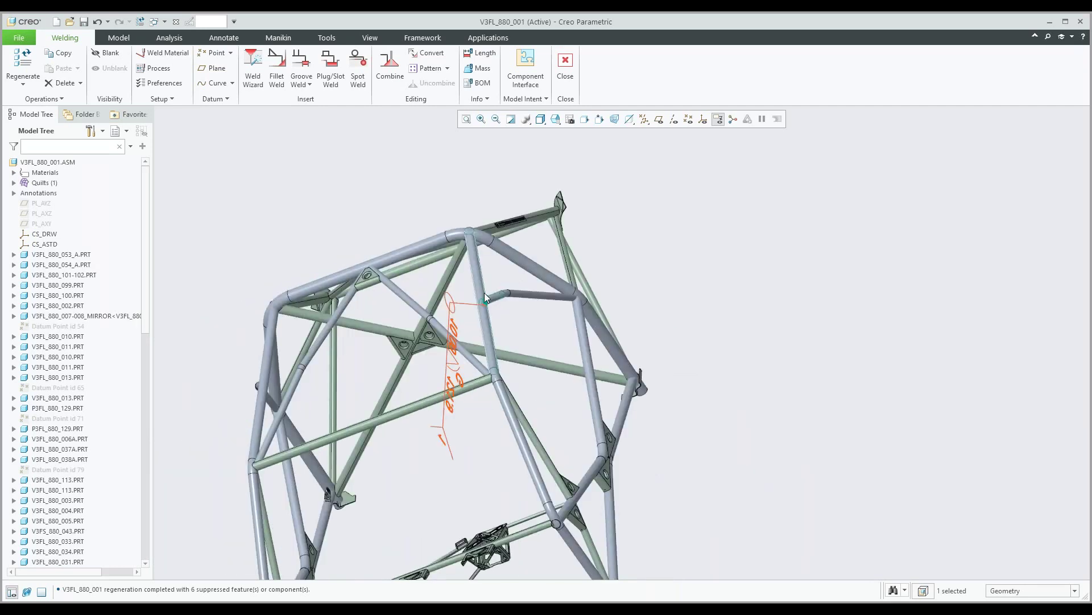
{"action": "scroll", "coordinate": [484, 292], "scroll_direction": "up", "scroll_amount": 8}
{"action": "scroll", "coordinate": [483, 299], "scroll_direction": "down", "scroll_amount": 8}
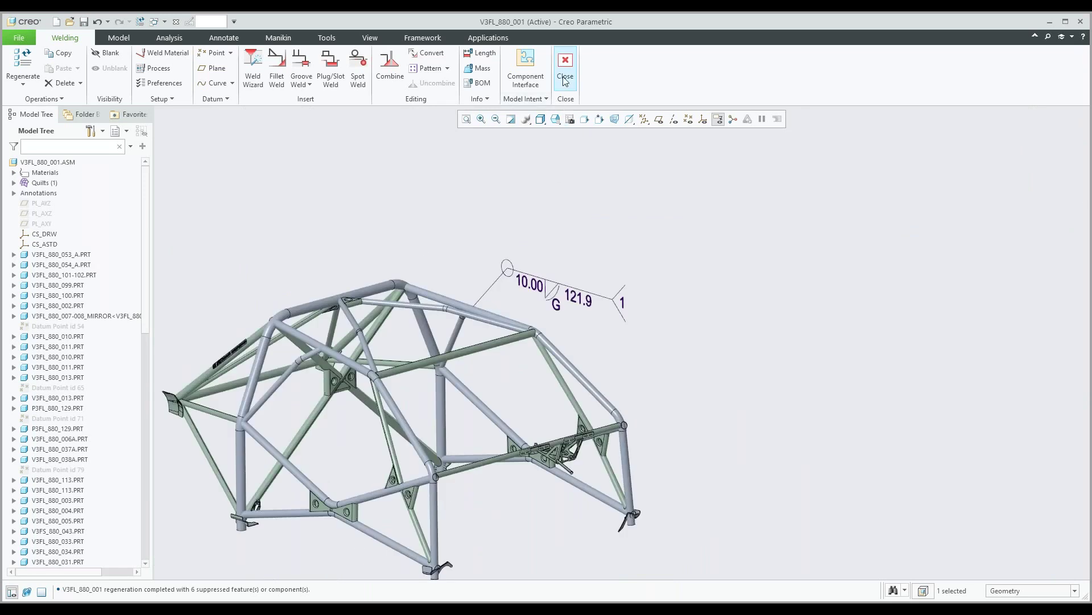
{"action": "left_click", "coordinate": [565, 83]}
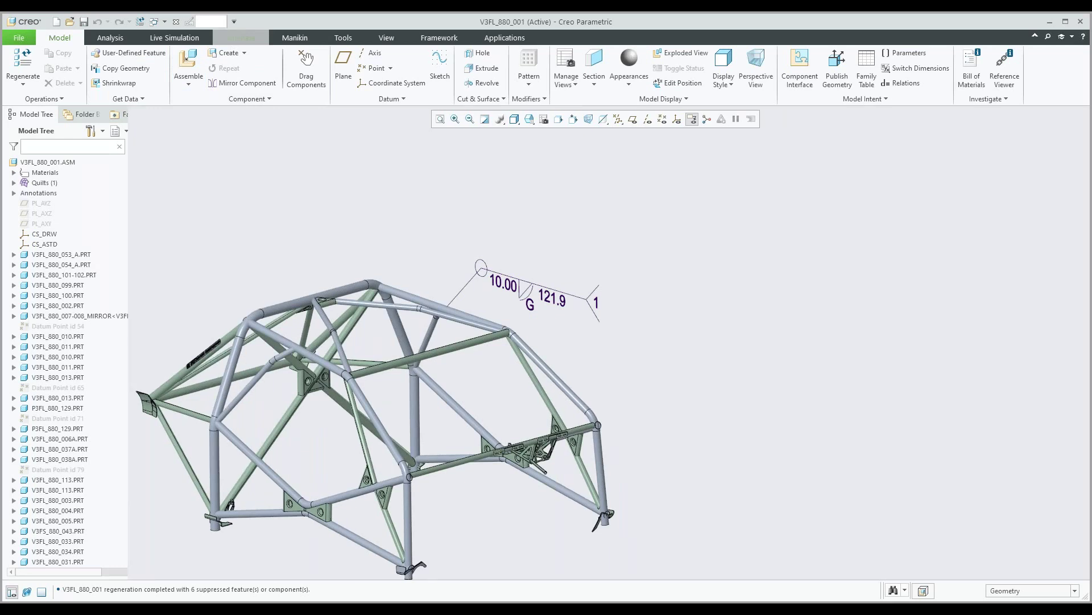
{"action": "mouse_move", "coordinate": [626, 387]}
{"action": "middle_mouse_down"}
{"action": "mouse_move", "coordinate": [437, 384]}
{"action": "mouse_move", "coordinate": [405, 413]}
{"action": "middle_mouse_up"}
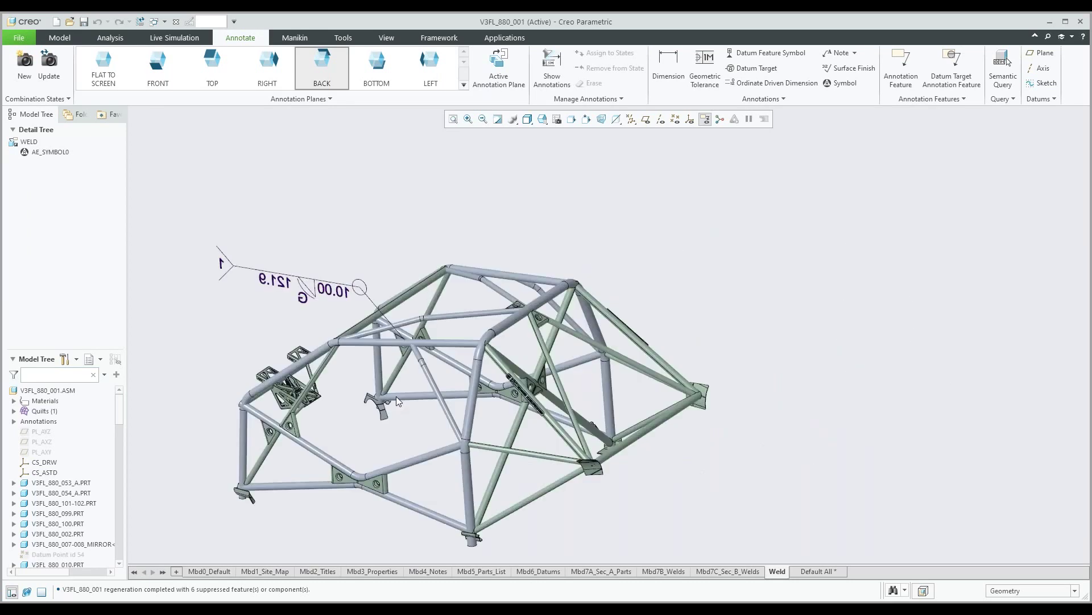
- Open the fillet weld symbol's annotation plane definition and flip its viewing direction
{"action": "scroll", "coordinate": [398, 347], "scroll_direction": "up", "scroll_amount": 5}
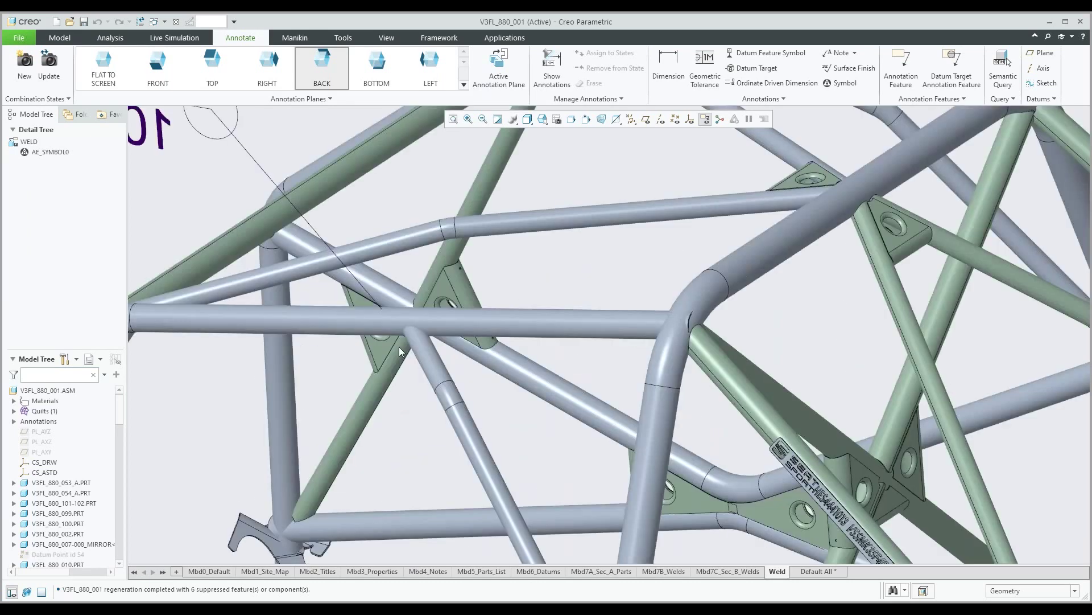
{"action": "scroll", "coordinate": [398, 346], "scroll_direction": "down", "scroll_amount": 5}
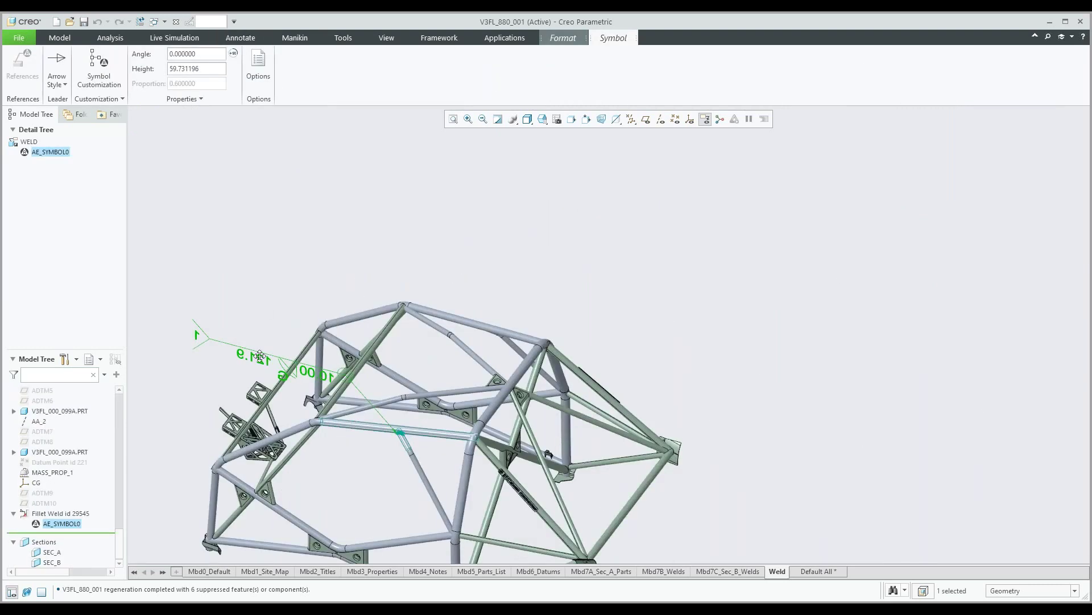
{"action": "right_click", "coordinate": [259, 356]}
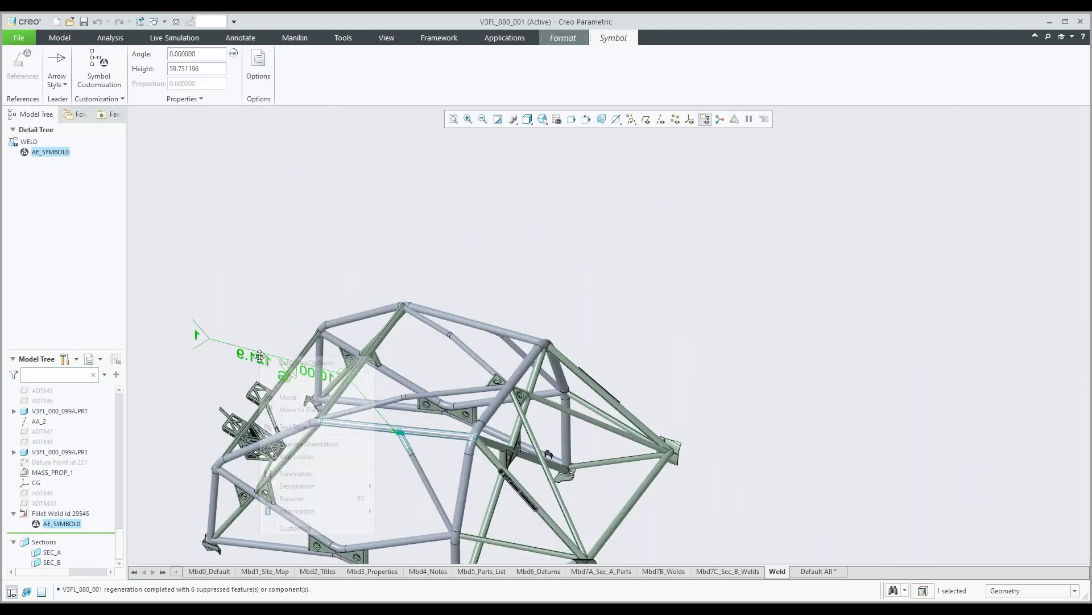
{"action": "left_click", "coordinate": [298, 444]}
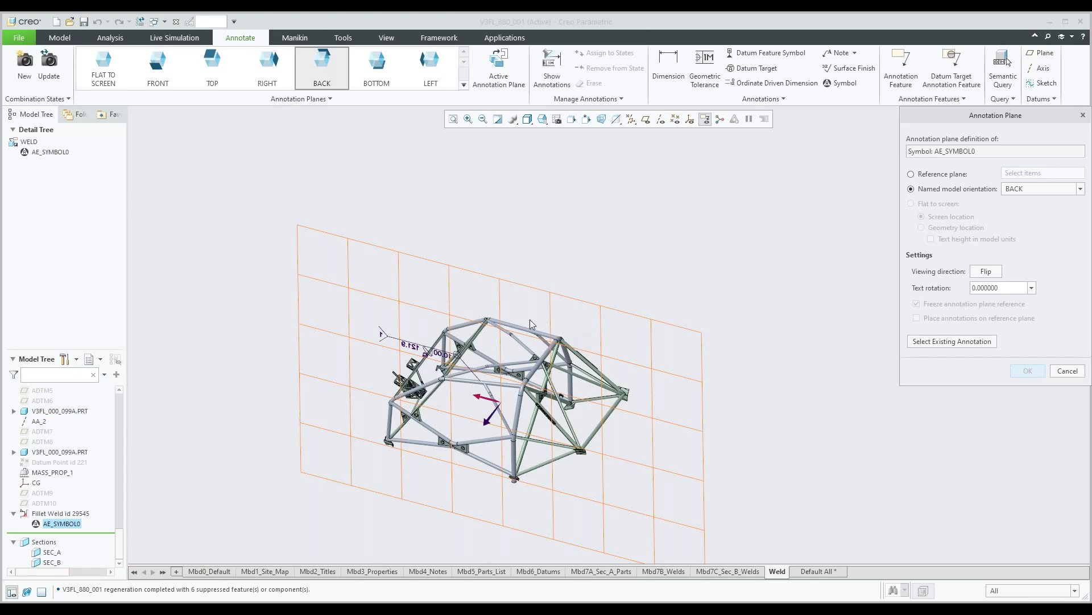
{"action": "left_click", "coordinate": [986, 271]}
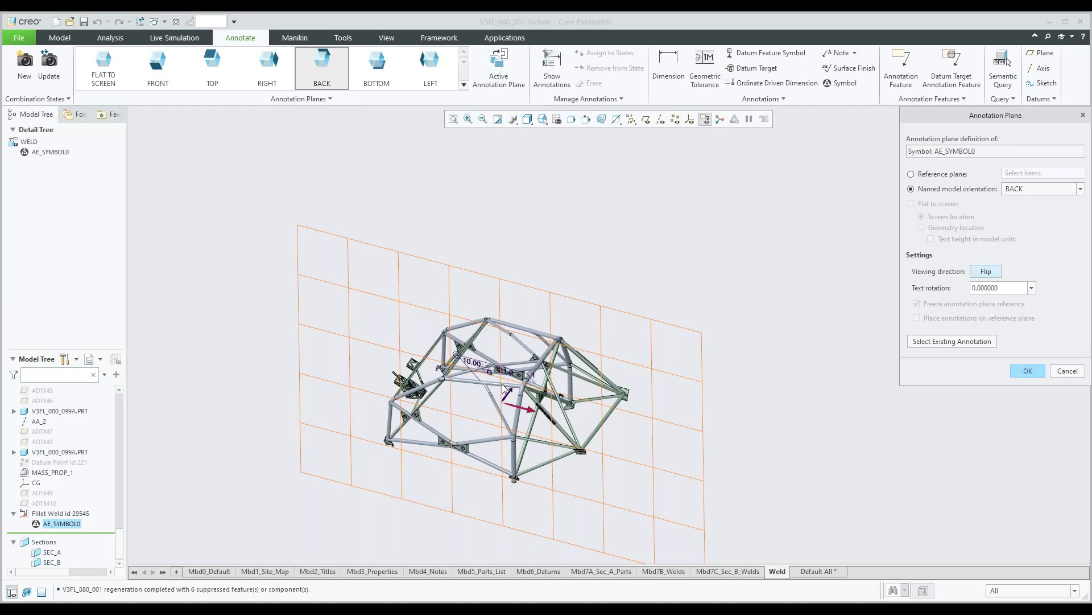
{"action": "scroll", "coordinate": [502, 383], "scroll_direction": "up", "scroll_amount": 2}
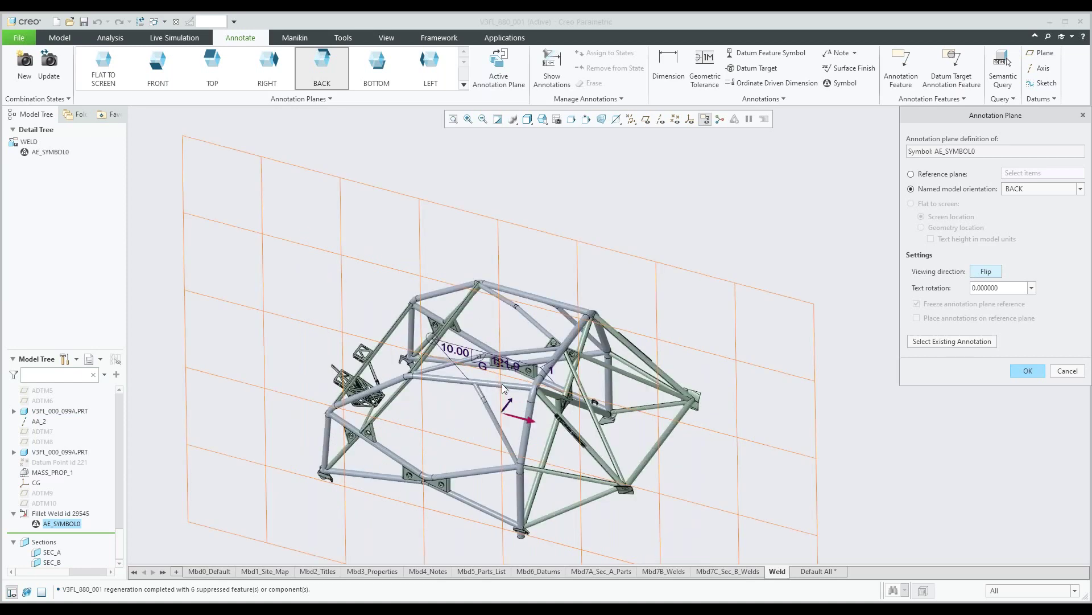
{"action": "scroll", "coordinate": [502, 384], "scroll_direction": "up", "scroll_amount": 2}
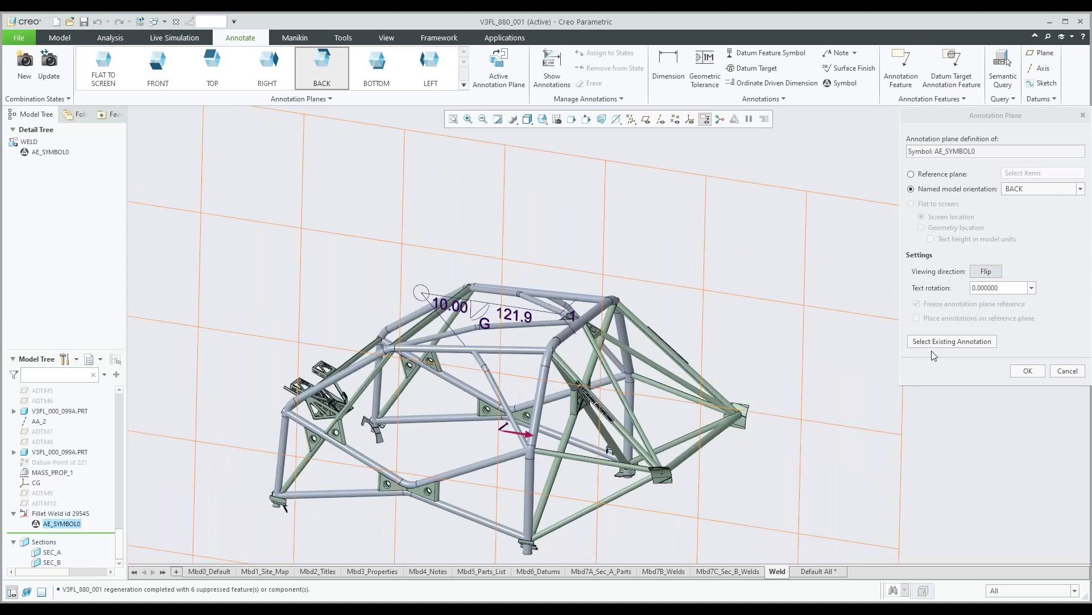
- Set the weld symbol's text rotation to 90 degrees on its annotation plane
{"action": "left_click", "coordinate": [966, 290]}
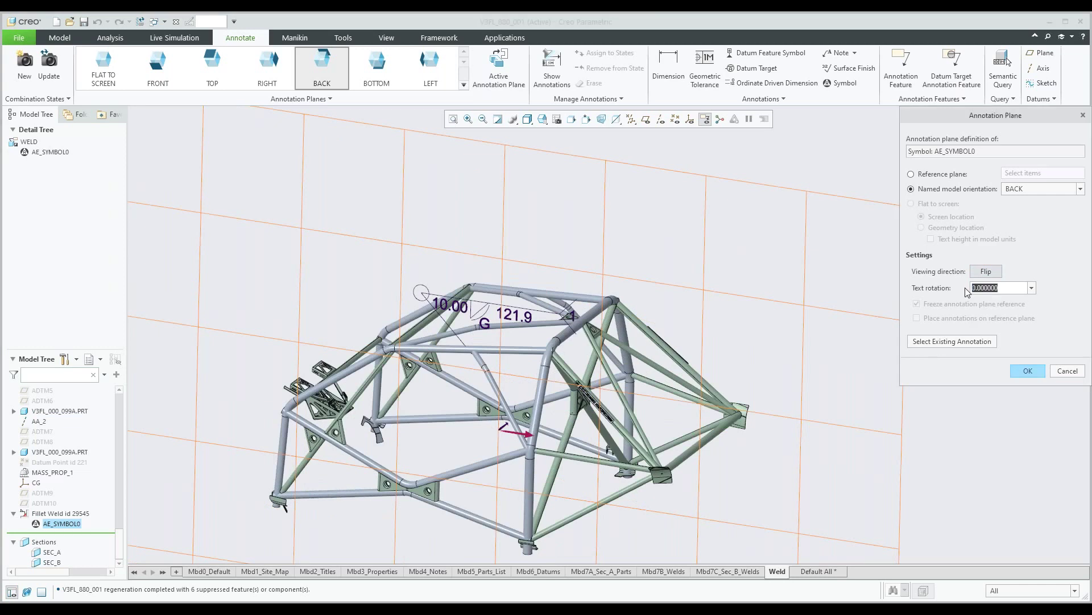
{"action": "type", "text": "90"}
{"action": "key", "text": "Return"}
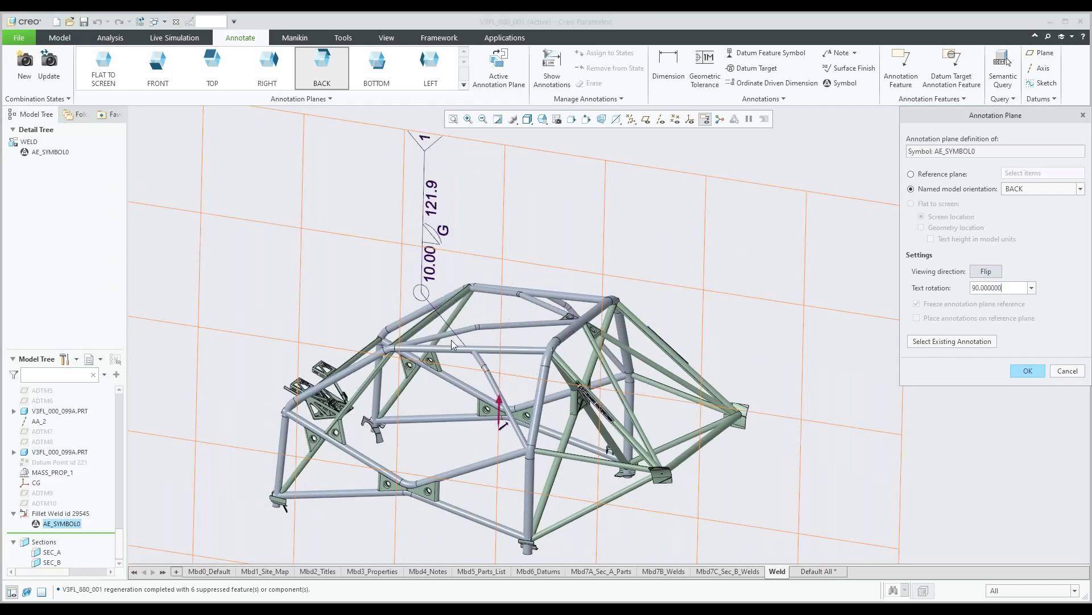
{"action": "scroll", "coordinate": [451, 342], "scroll_direction": "up", "scroll_amount": 2}
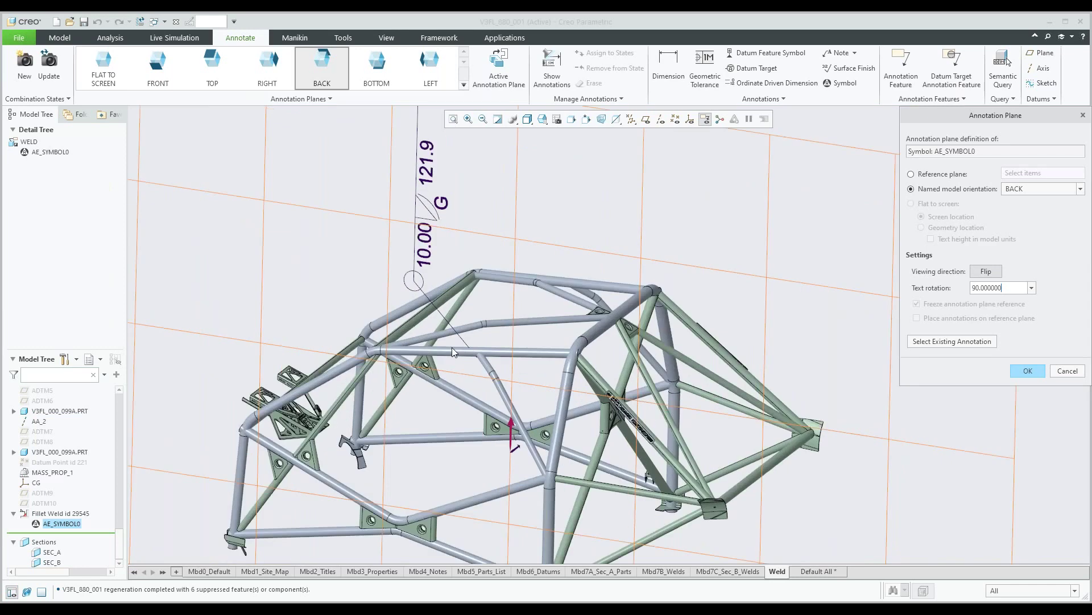
- Set the weld symbol's text rotation to 0 degrees and accept its annotation plane definition
{"action": "scroll", "coordinate": [451, 347], "scroll_direction": "up", "scroll_amount": 5}
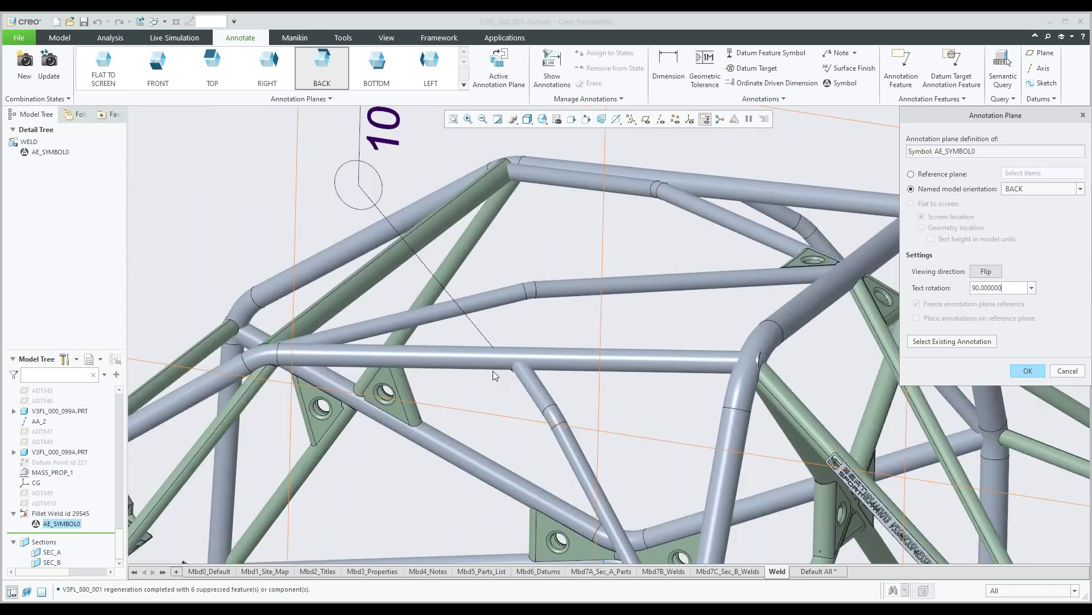
{"action": "scroll", "coordinate": [493, 370], "scroll_direction": "down", "scroll_amount": 3}
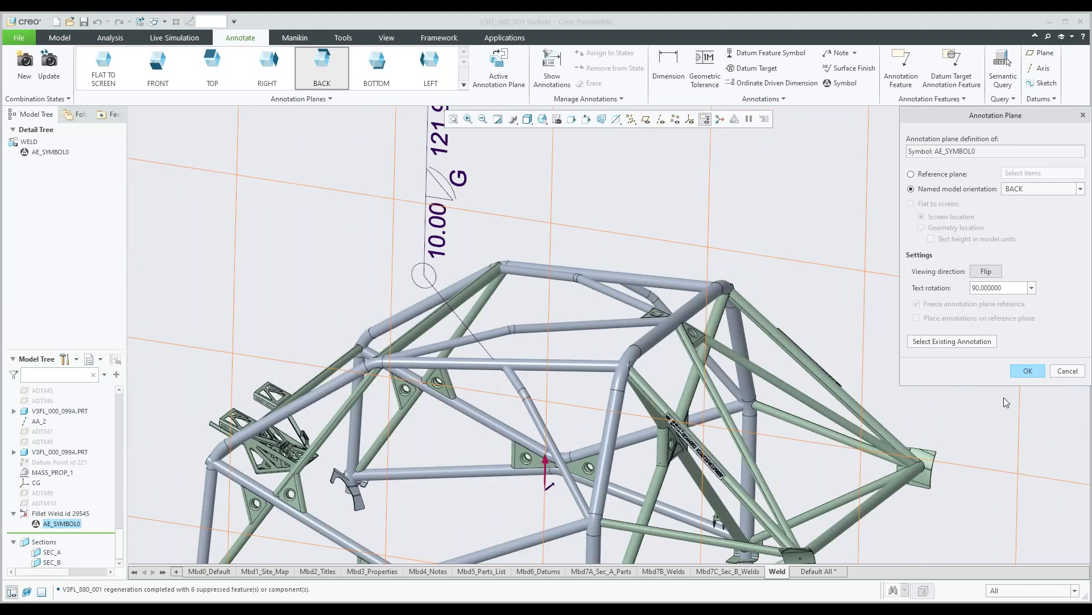
{"action": "key", "text": "Up"}
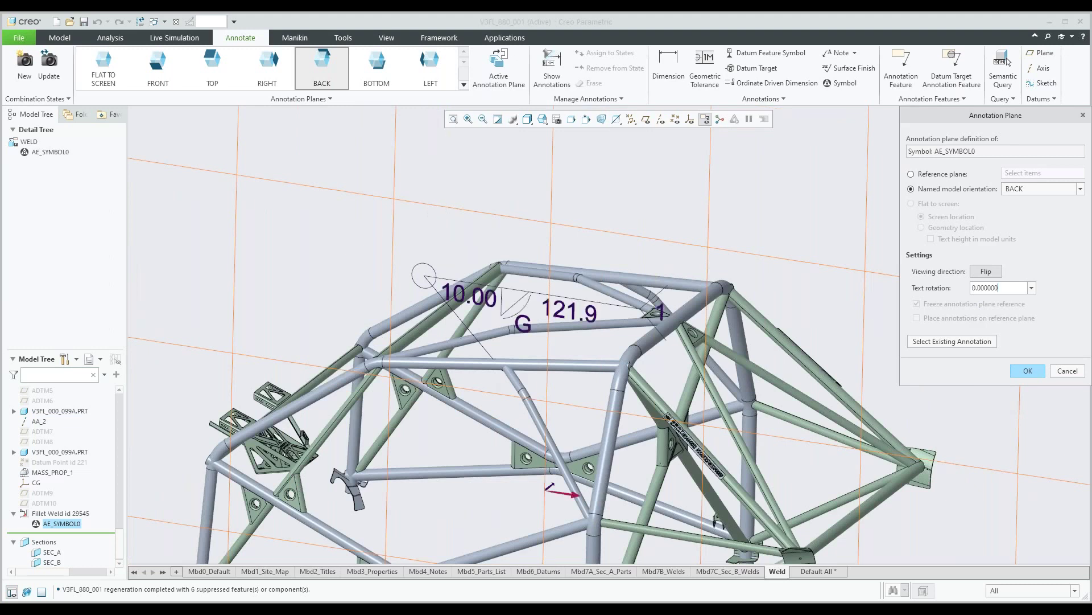
{"action": "scroll", "coordinate": [742, 279], "scroll_direction": "down", "scroll_amount": 3}
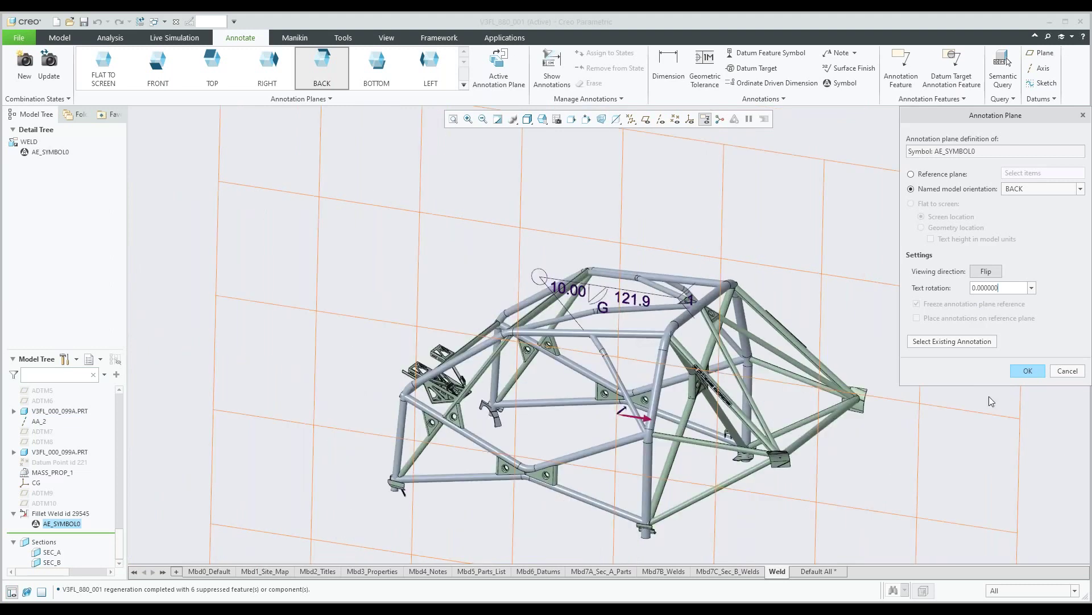
{"action": "middle_click", "coordinate": [989, 397]}
{"action": "mouse_move", "coordinate": [752, 294]}
{"action": "middle_mouse_down"}
{"action": "mouse_move", "coordinate": [762, 282]}
{"action": "mouse_move", "coordinate": [793, 284]}
{"action": "middle_mouse_up"}
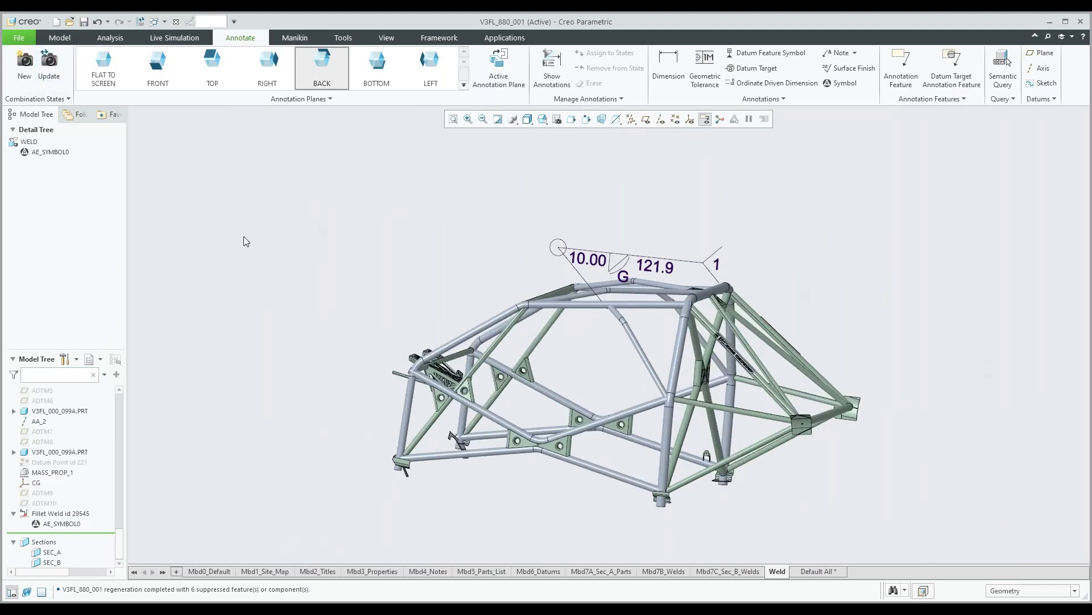
{"action": "left_click", "coordinate": [585, 257]}
{"action": "left_click_drag", "start_coordinate": [586, 243], "coordinate": [500, 238]}
{"action": "mouse_move", "coordinate": [500, 238]}
{"action": "middle_mouse_down"}
{"action": "mouse_move", "coordinate": [477, 240]}
{"action": "mouse_move", "coordinate": [475, 253]}
{"action": "mouse_move", "coordinate": [493, 254]}
{"action": "mouse_move", "coordinate": [476, 242]}
{"action": "middle_mouse_up"}
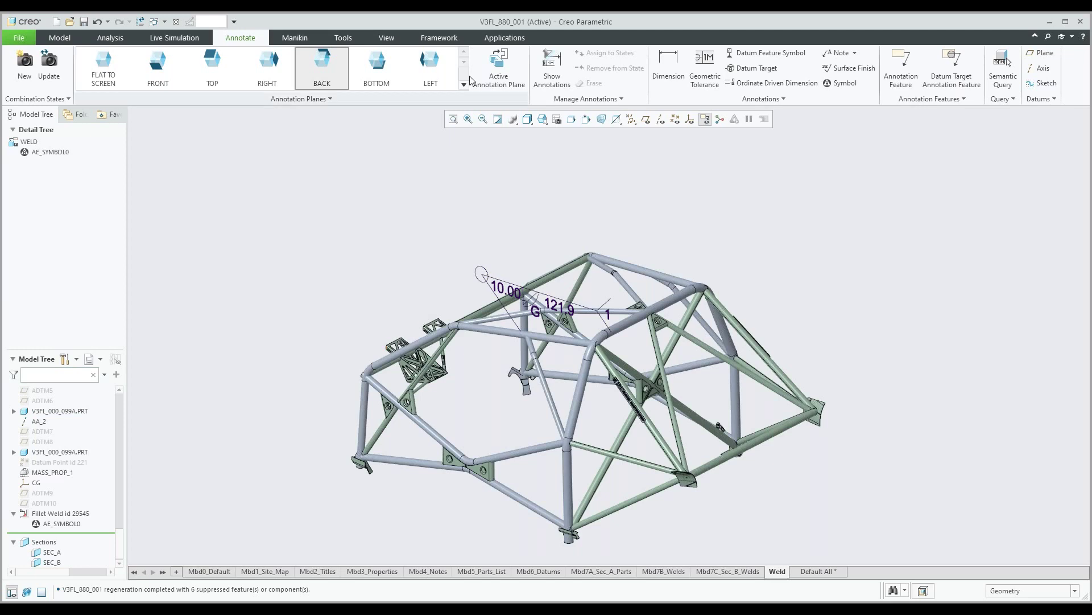
- Return to the Welding application and open the fillet weld's definition for editing
{"action": "left_click", "coordinate": [508, 38]}
{"action": "left_click", "coordinate": [19, 80]}
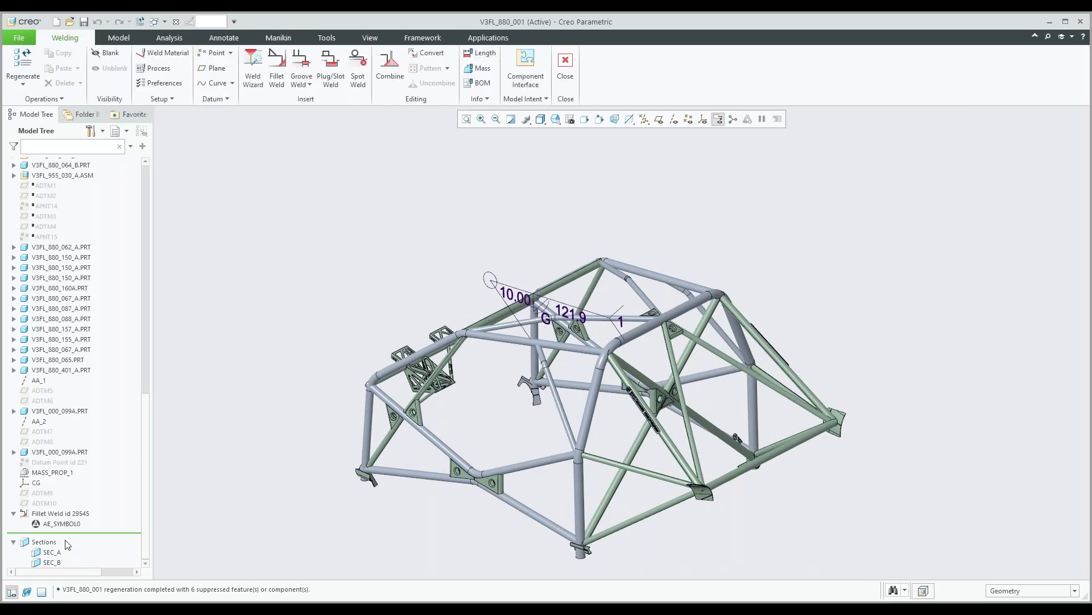
{"action": "left_click", "coordinate": [51, 514]}
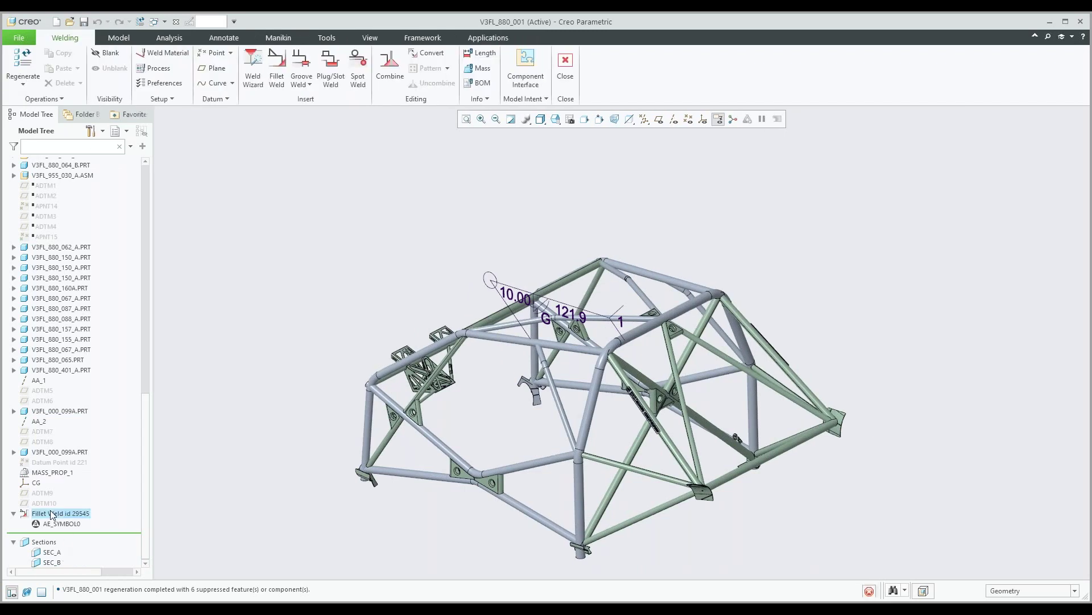
{"action": "left_click", "coordinate": [51, 514]}
{"action": "left_click", "coordinate": [73, 443]}
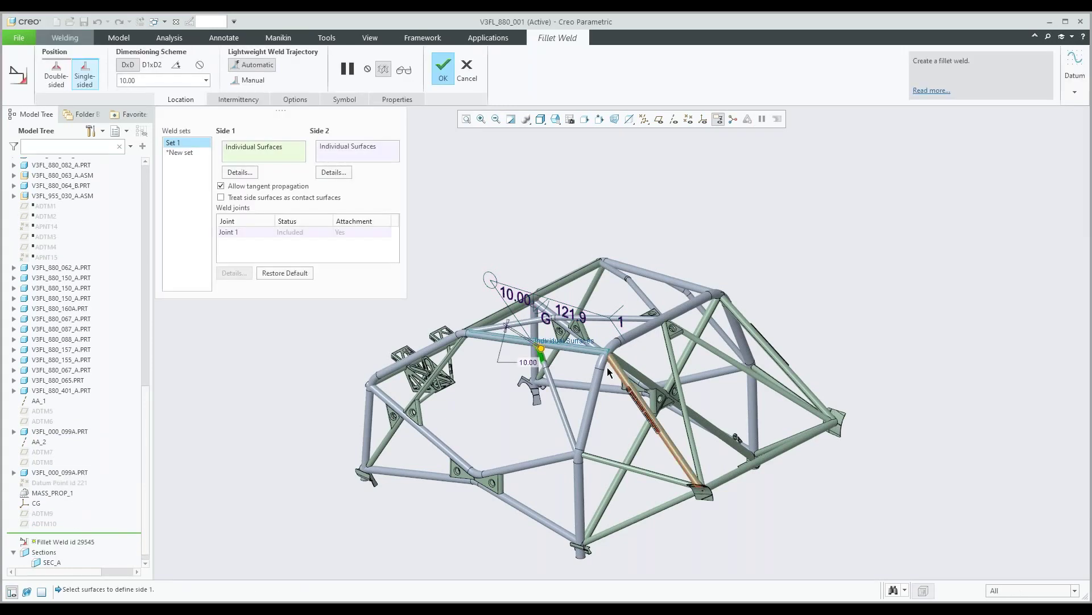
- Set the fillet weld's geometry type to Solid and complete the weld
{"action": "scroll", "coordinate": [532, 341], "scroll_direction": "up", "scroll_amount": 5}
{"action": "scroll", "coordinate": [532, 340], "scroll_direction": "up", "scroll_amount": 2}
{"action": "left_click", "coordinate": [295, 99]}
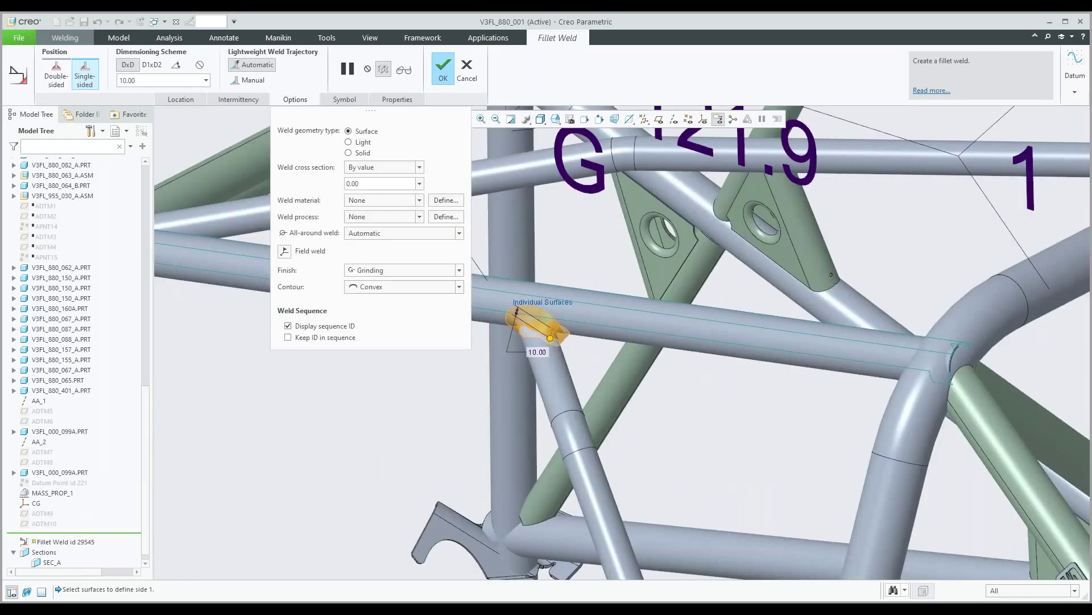
{"action": "left_click", "coordinate": [349, 153]}
{"action": "left_click", "coordinate": [443, 70]}
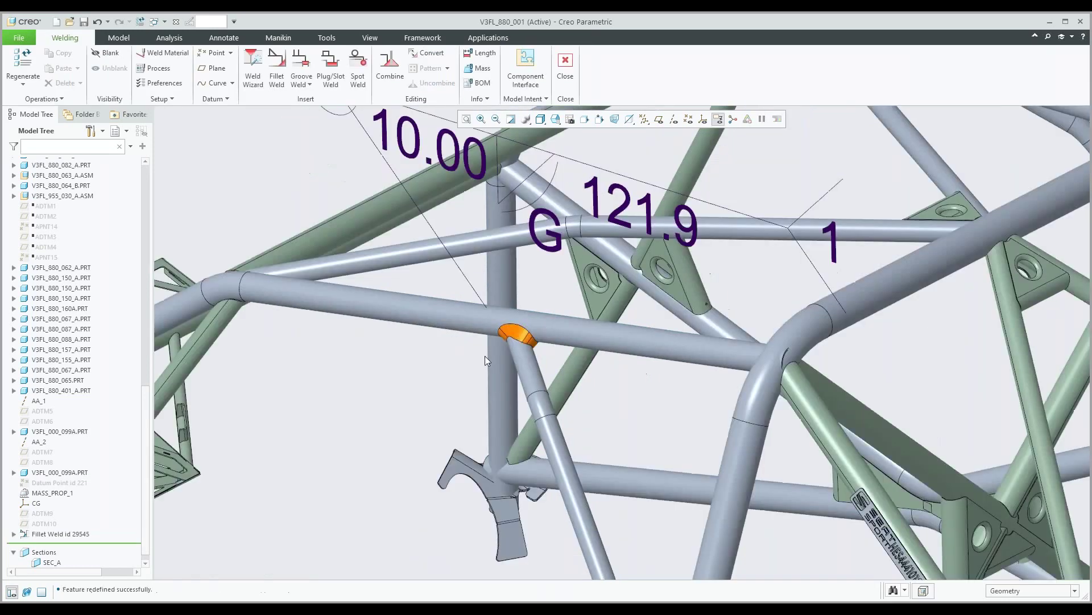
- Examine the solid fillet weld at the tube joint and its symbol, close up and against the whole roll cage
{"action": "scroll", "coordinate": [448, 321], "scroll_direction": "up", "scroll_amount": 3}
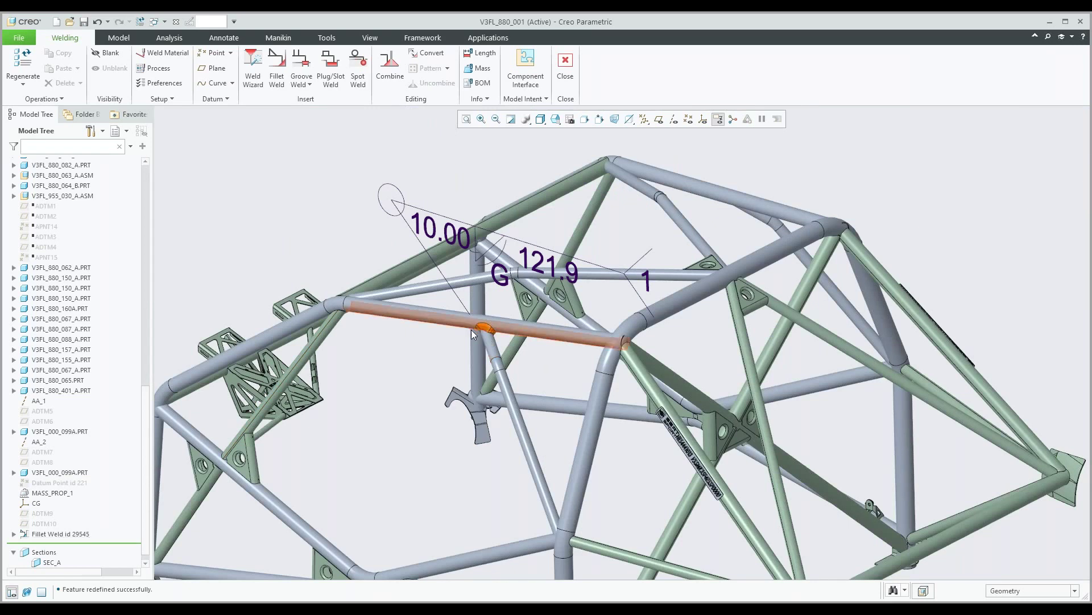
{"action": "scroll", "coordinate": [484, 330], "scroll_direction": "down", "scroll_amount": 1}
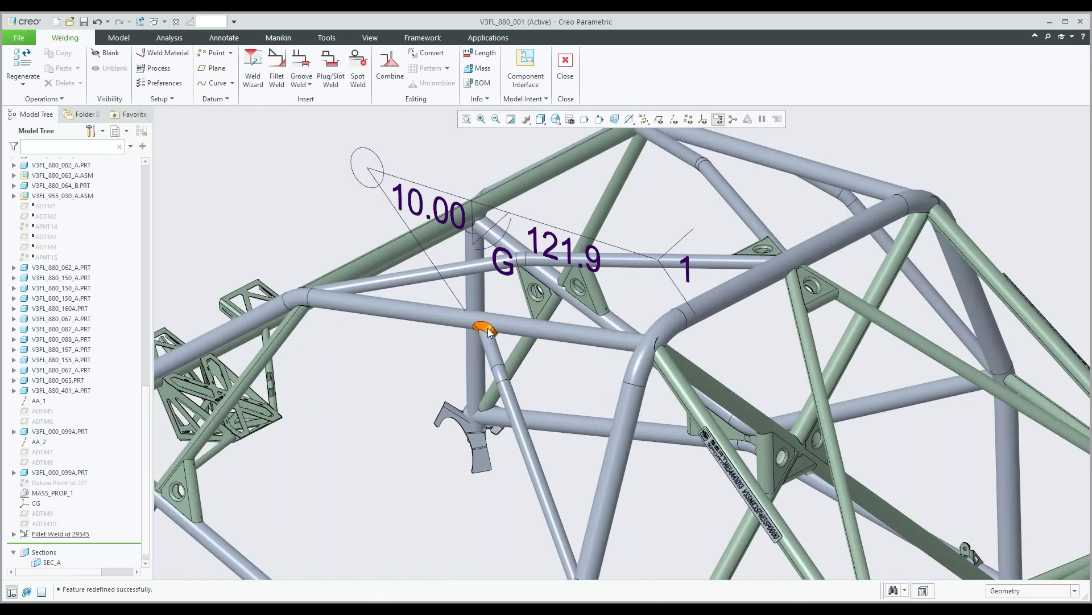
{"action": "scroll", "coordinate": [489, 333], "scroll_direction": "down", "scroll_amount": 3}
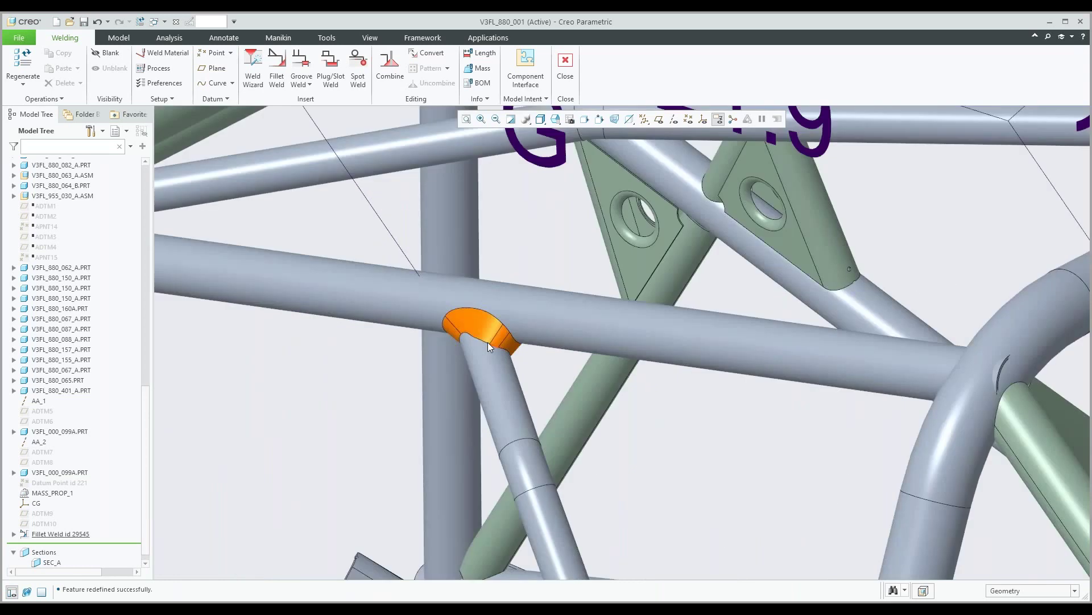
{"action": "scroll", "coordinate": [487, 343], "scroll_direction": "up", "scroll_amount": 3}
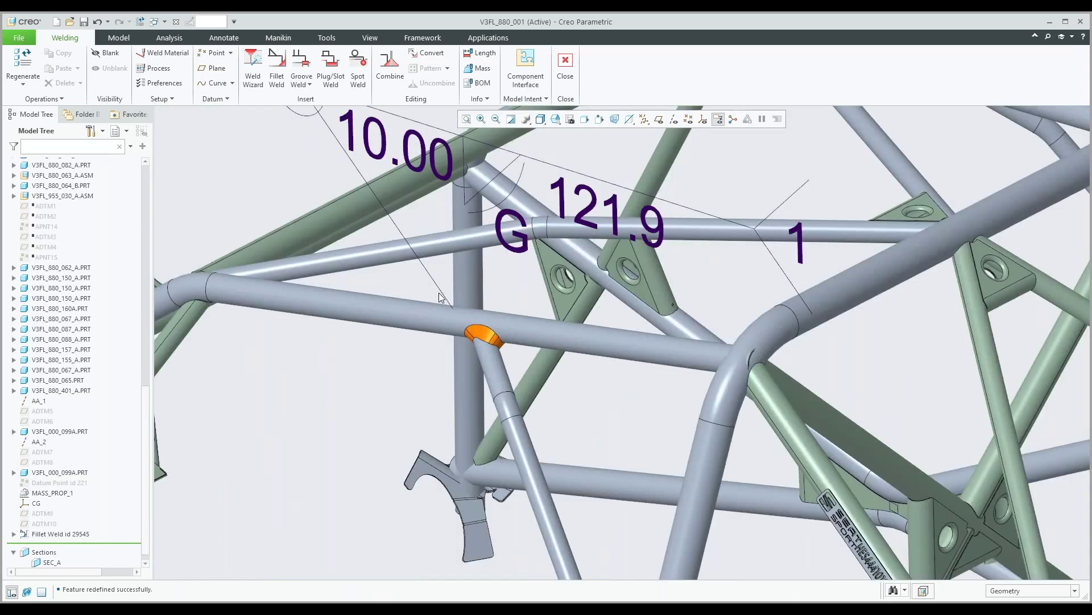
{"action": "right_click", "coordinate": [476, 340]}
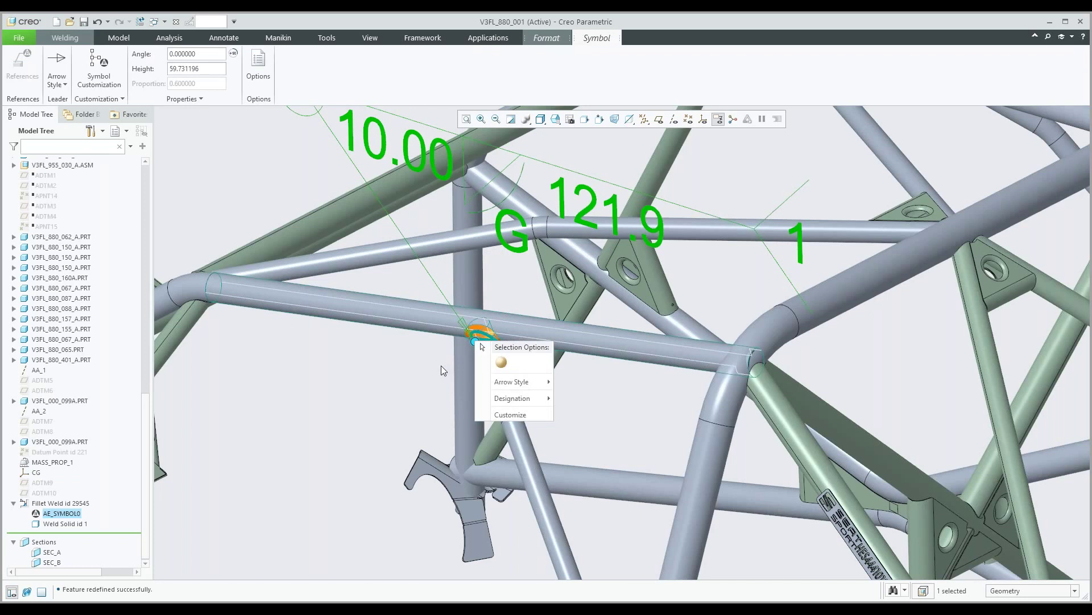
{"action": "left_click", "coordinate": [425, 357]}
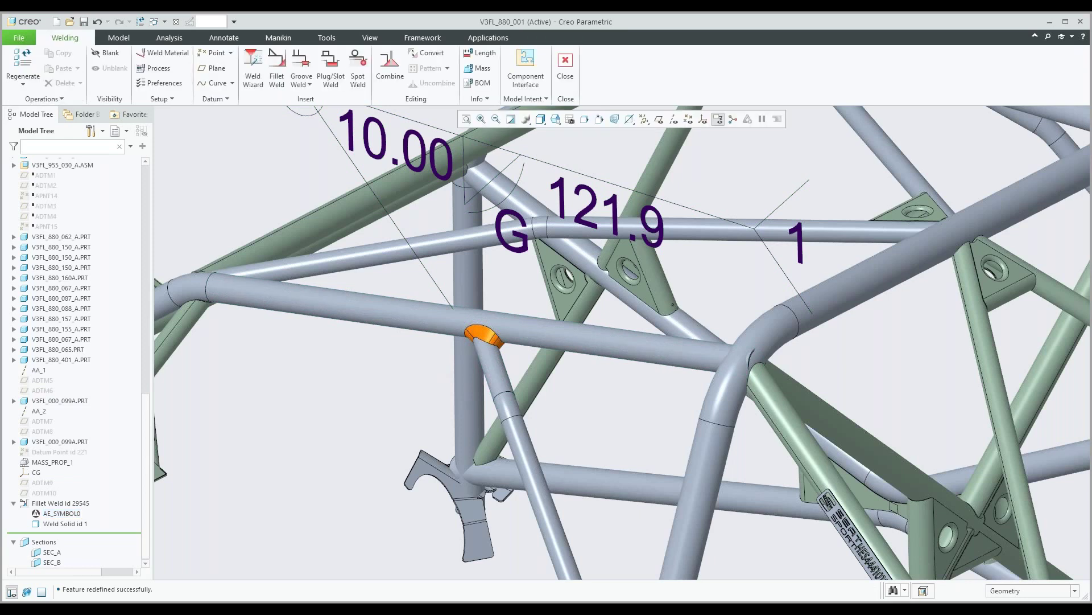
{"action": "scroll", "coordinate": [462, 257], "scroll_direction": "down", "scroll_amount": 10}
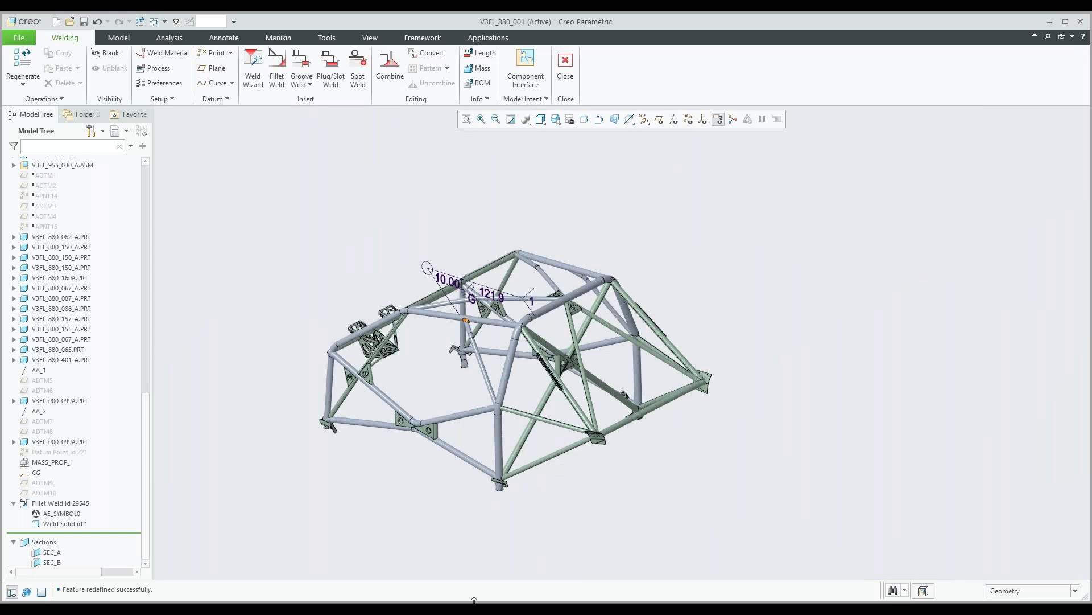
- Switch to the PowerPoint presentation and show the closing THANK YOU! slide
{"action": "left_click", "coordinate": [474, 609]}
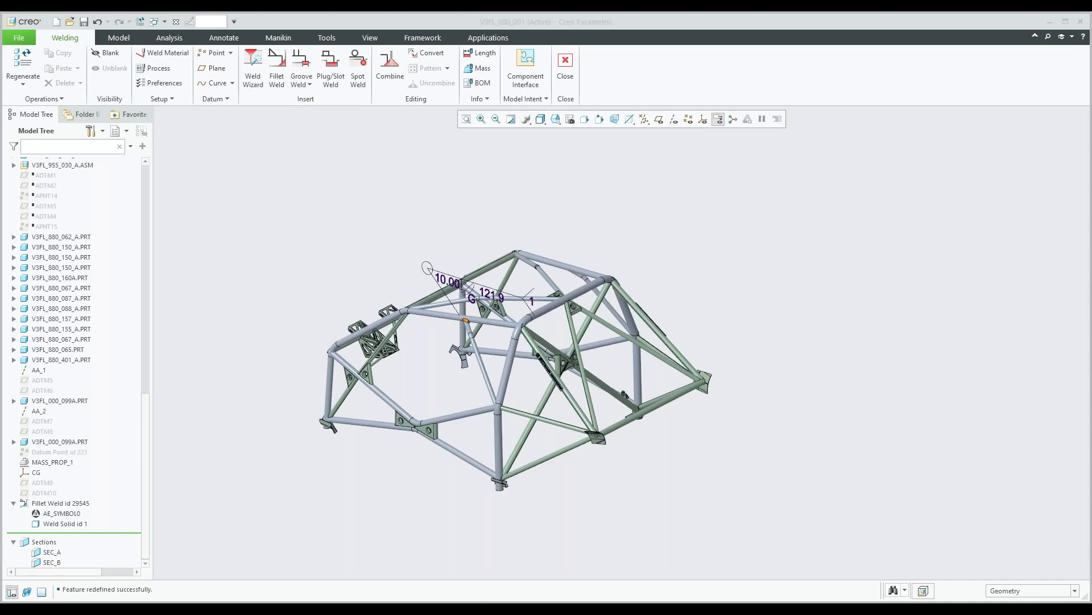
{"action": "scroll", "coordinate": [125, 513], "scroll_direction": "down", "scroll_amount": 3}
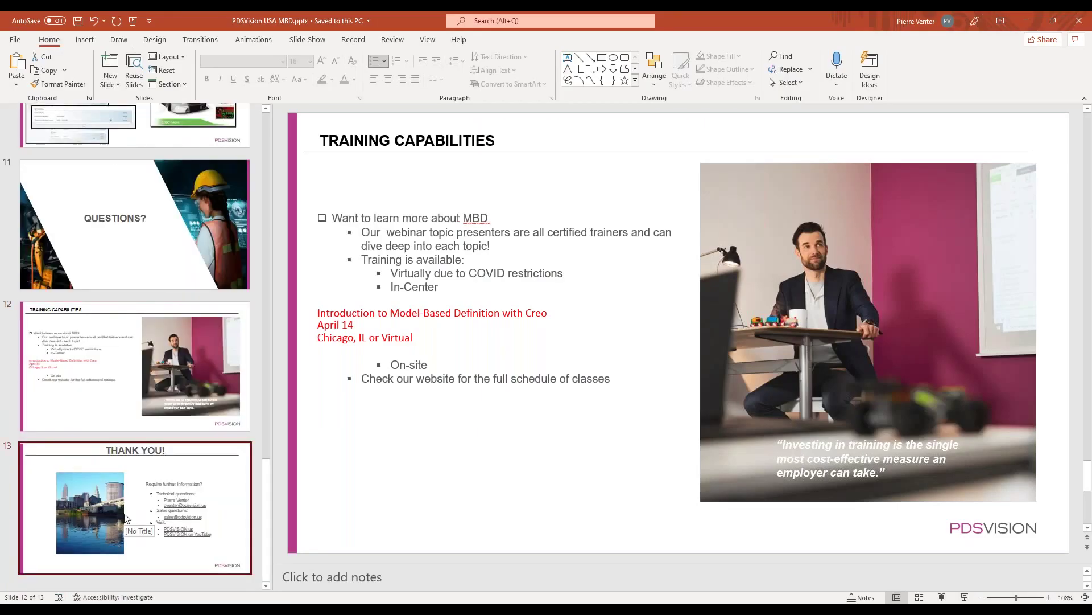
{"action": "left_click", "coordinate": [126, 517]}
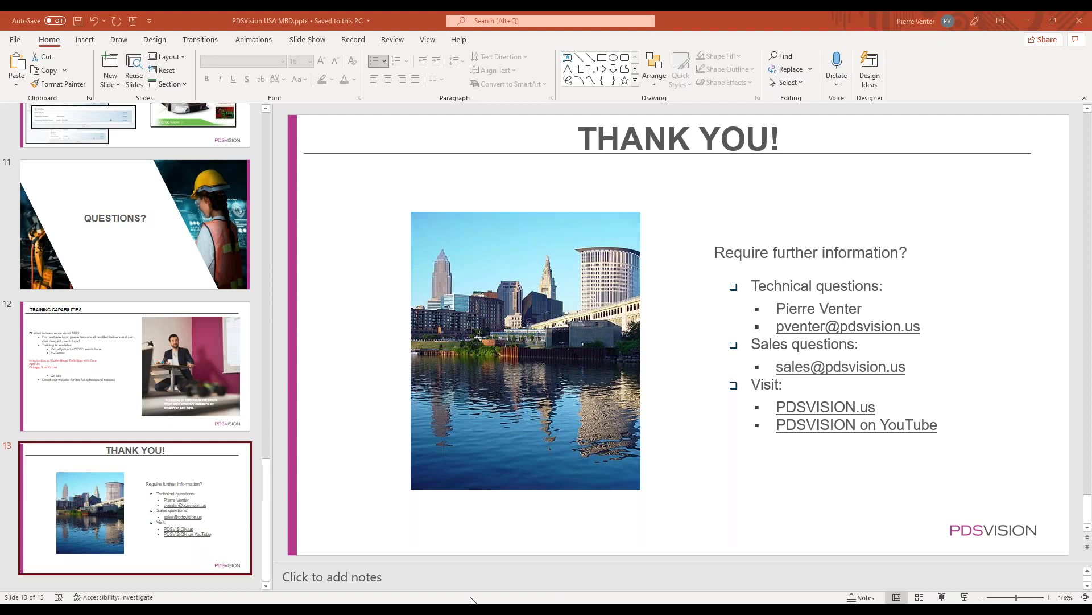
- Switch back to Creo Parametric and bring up the 5306.PRT window
{"action": "mouse_move", "coordinate": [472, 600]}
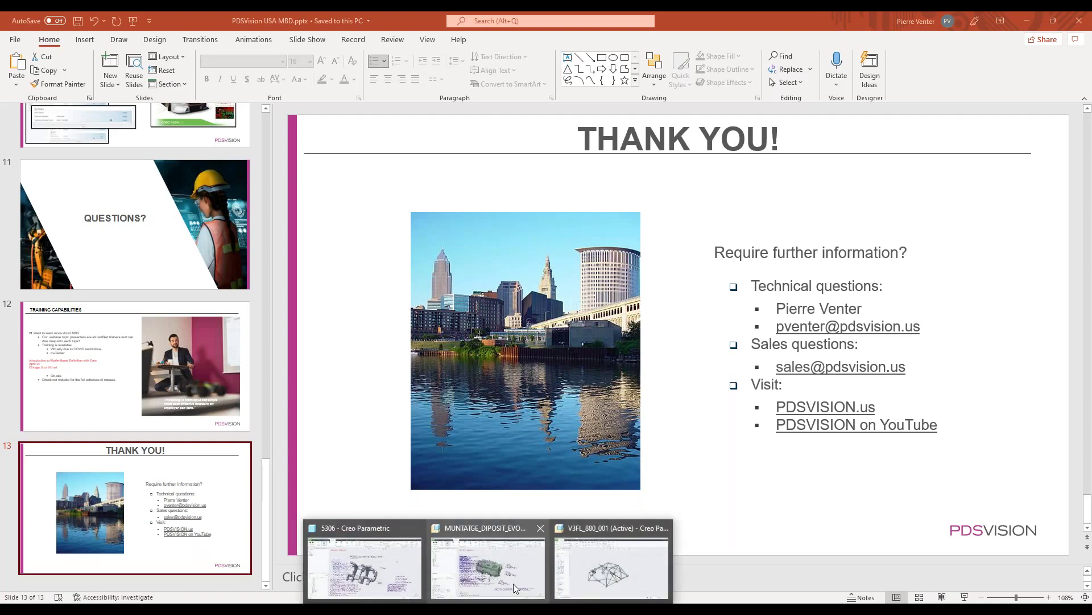
{"action": "mouse_move", "coordinate": [513, 582]}
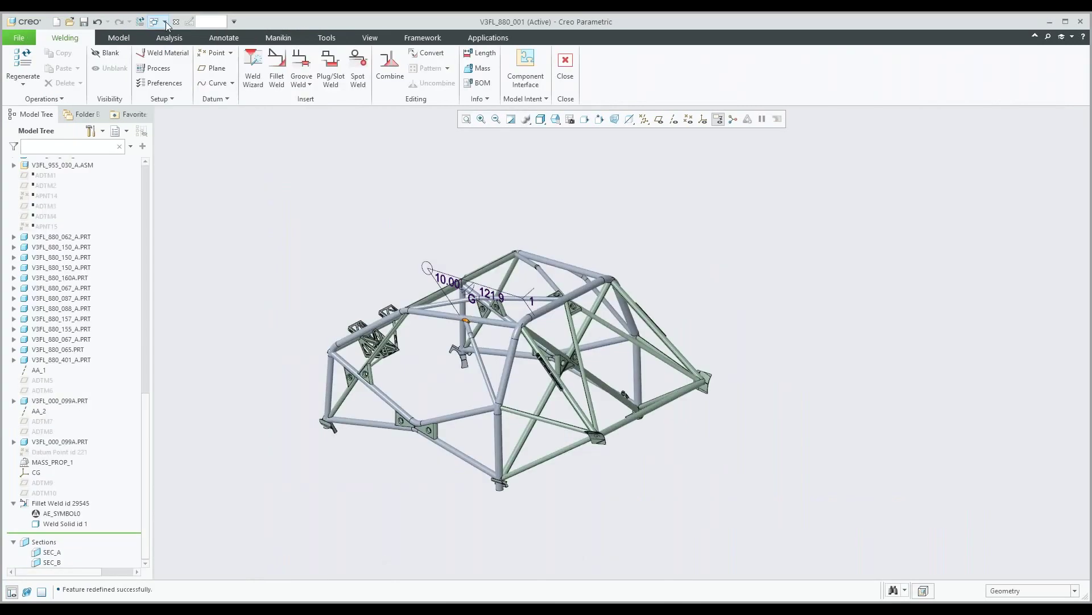
{"action": "left_click", "coordinate": [164, 22]}
{"action": "left_click", "coordinate": [183, 35]}
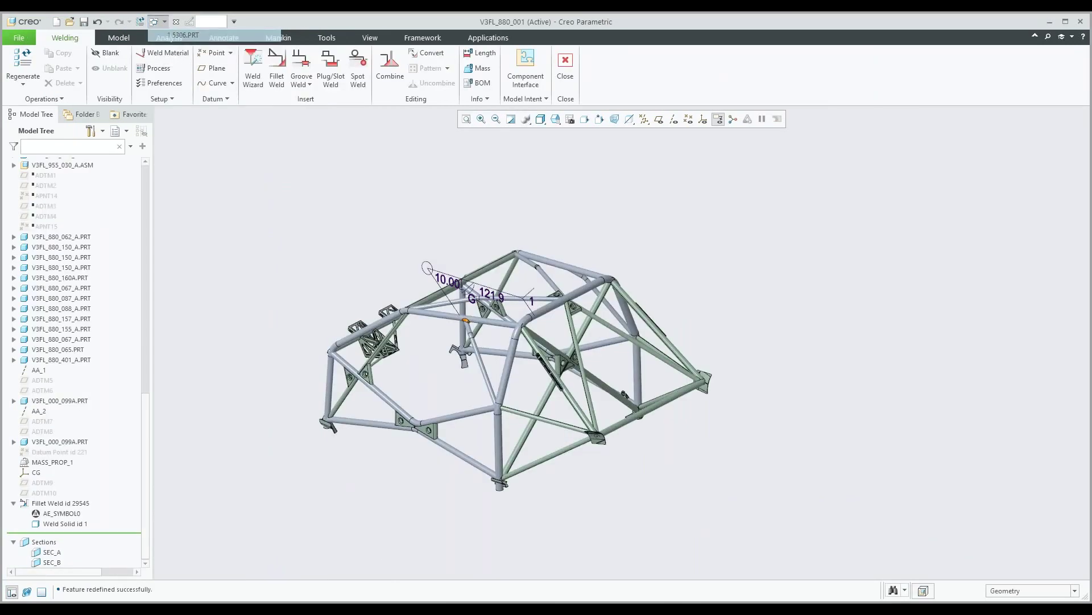
- View the About Creo Parametric version information and close it
{"action": "left_click", "coordinate": [18, 37]}
{"action": "mouse_move", "coordinate": [40, 269]}
{"action": "left_click", "coordinate": [102, 266]}
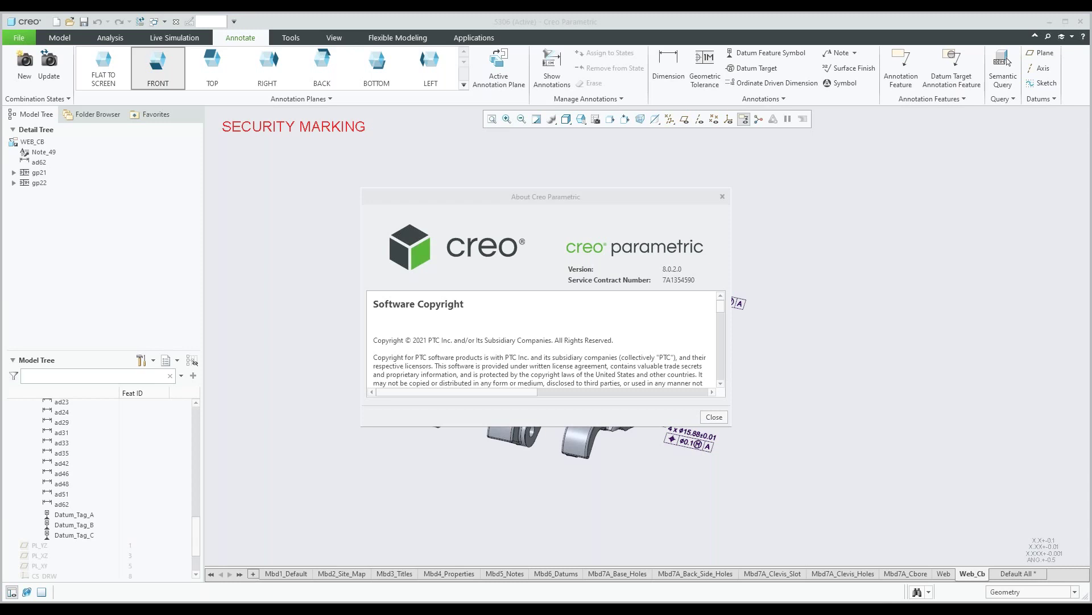
{"action": "left_click", "coordinate": [723, 197]}
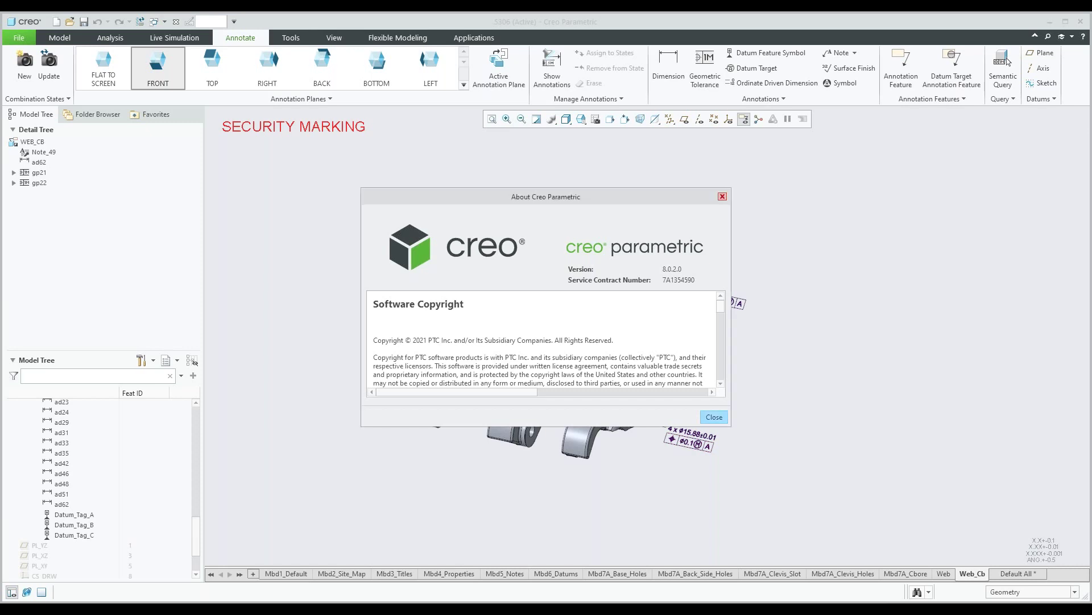
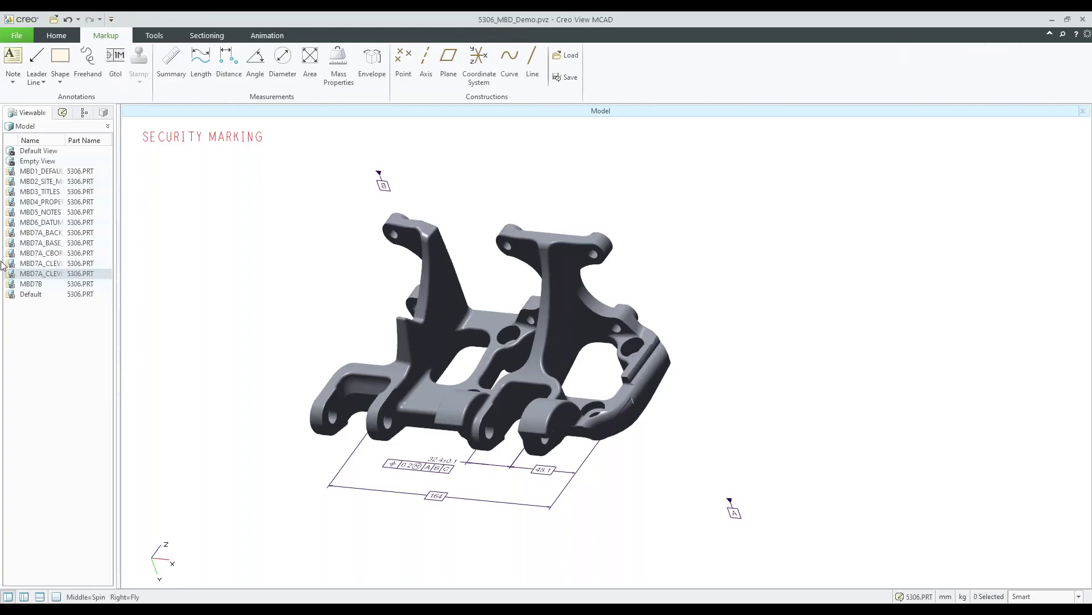
- Show the MBD6 datums view of bracket 5306 in Creo View
{"action": "left_click", "coordinate": [40, 223]}
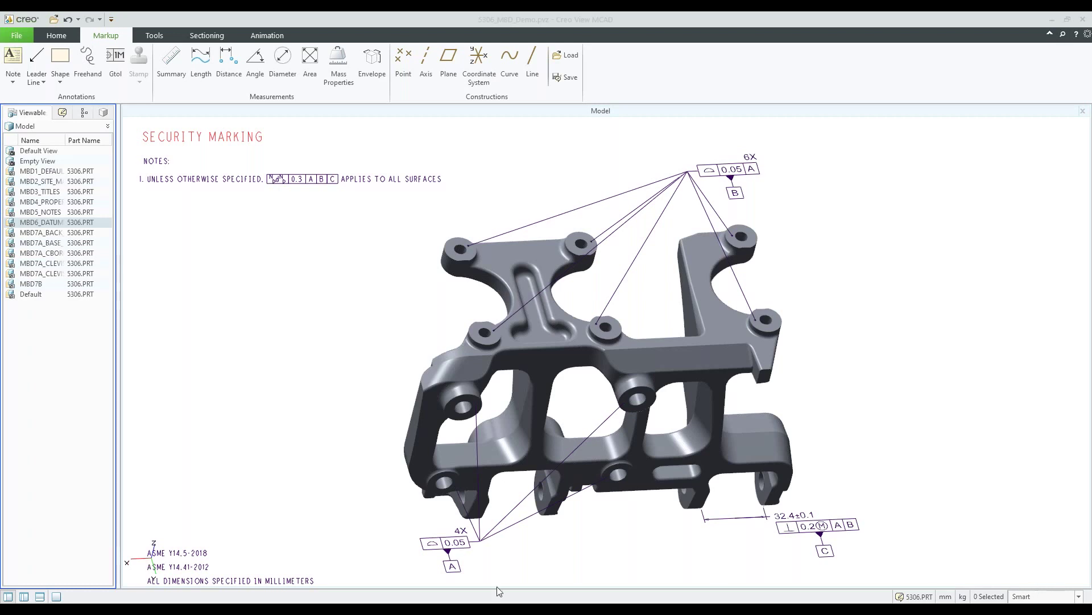
- Switch to part 5306 in Creo Parametric and open its model parameters
{"action": "mouse_move", "coordinate": [515, 602]}
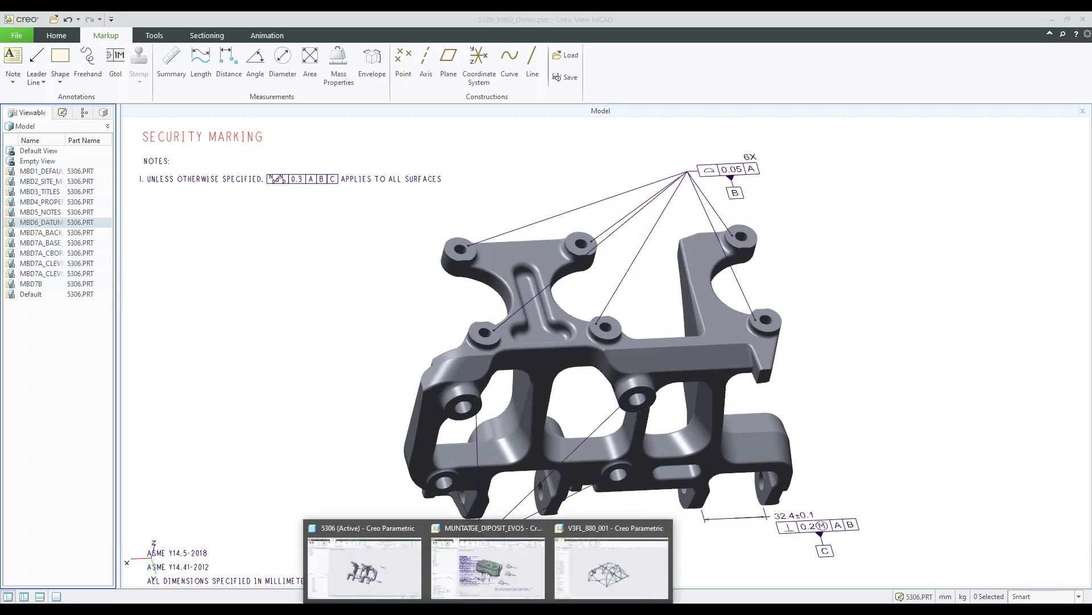
{"action": "left_click", "coordinate": [390, 555]}
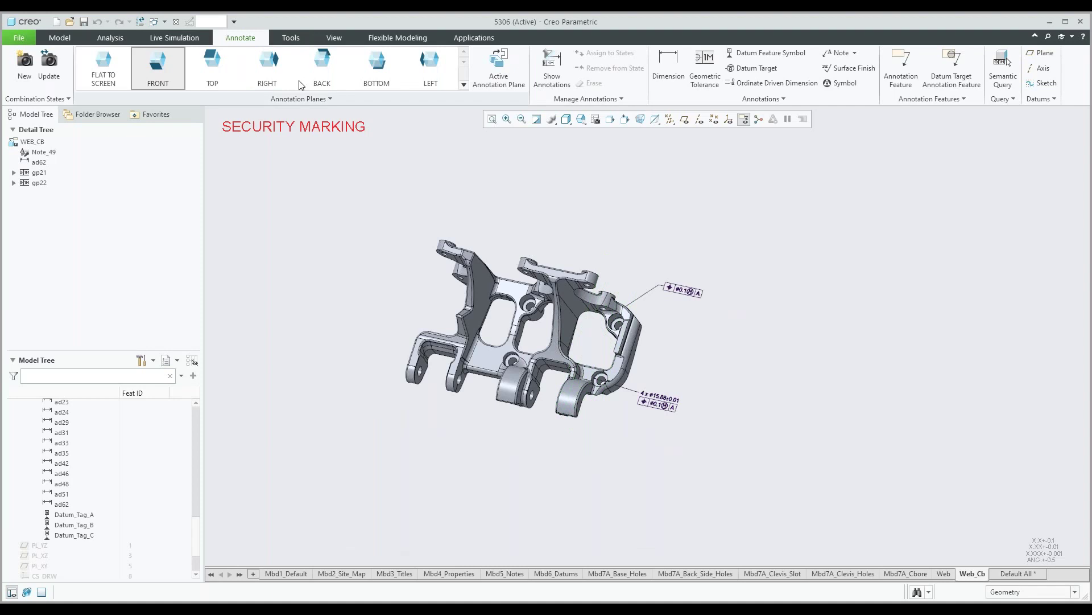
{"action": "left_click", "coordinate": [290, 37]}
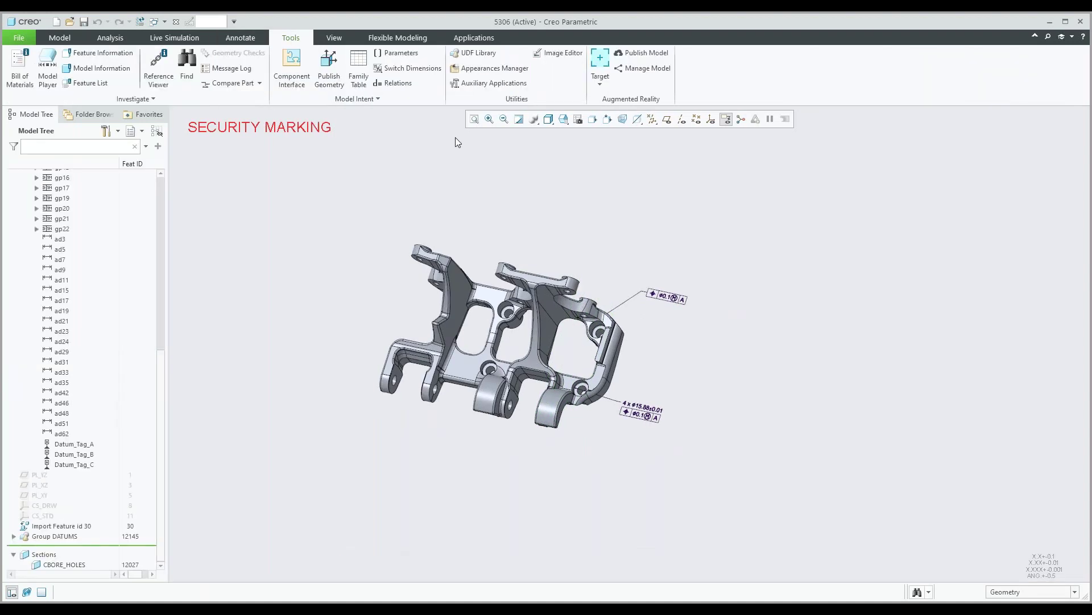
{"action": "left_click", "coordinate": [396, 53]}
- Widen the Name column of the parameter table to fit the full names and review the part's parameters
{"action": "left_click_drag", "start_coordinate": [694, 249], "coordinate": [637, 260]}
{"action": "left_click_drag", "start_coordinate": [702, 292], "coordinate": [733, 287]}
{"action": "left_click_drag", "start_coordinate": [844, 291], "coordinate": [865, 291]}
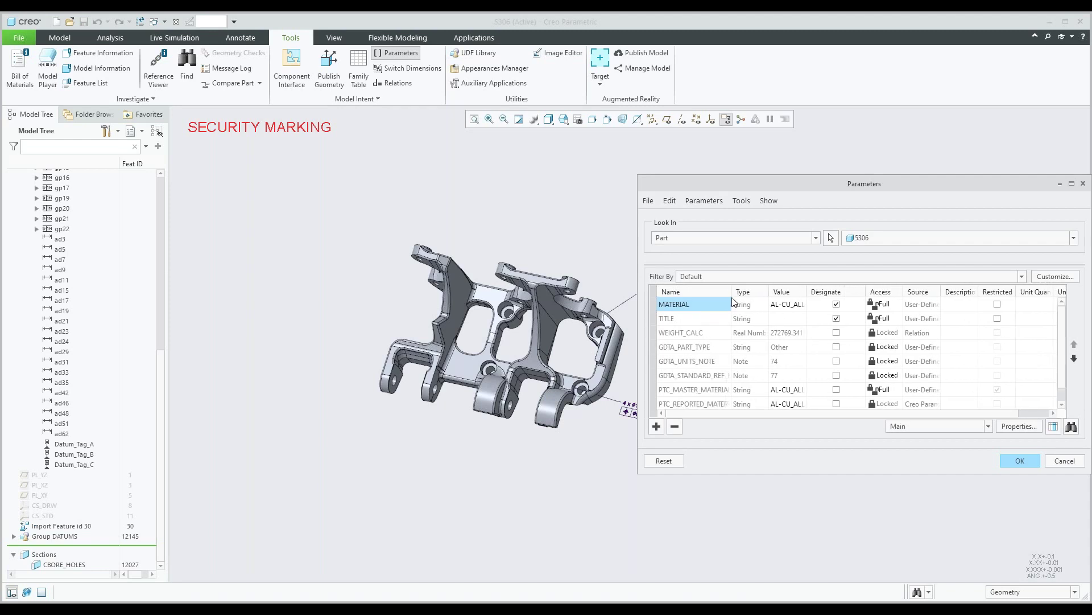
{"action": "left_click_drag", "start_coordinate": [732, 295], "coordinate": [758, 292]}
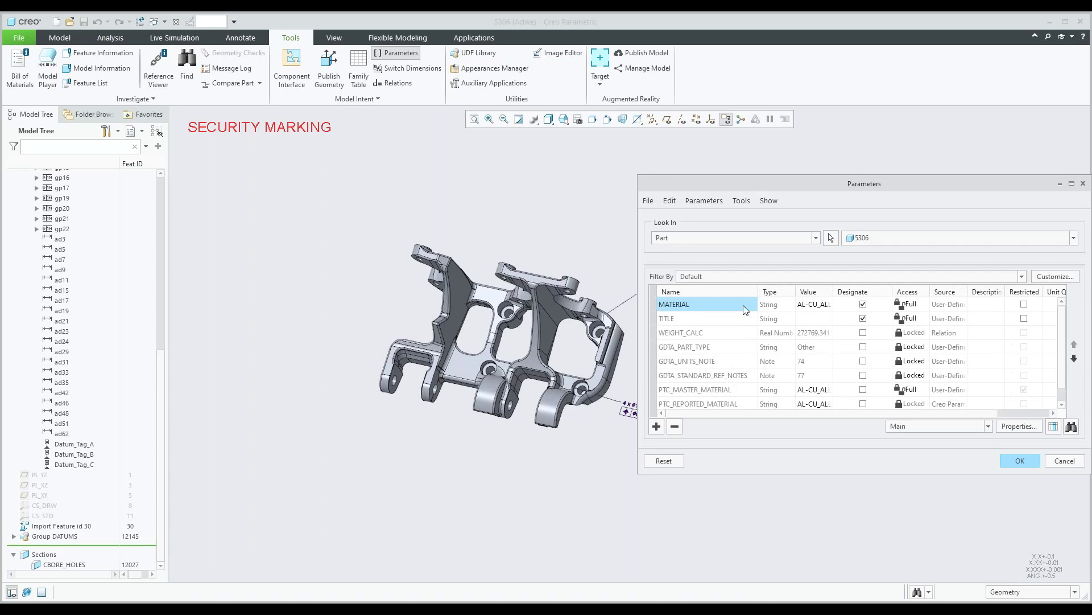
{"action": "scroll", "coordinate": [734, 330], "scroll_direction": "down", "scroll_amount": 1}
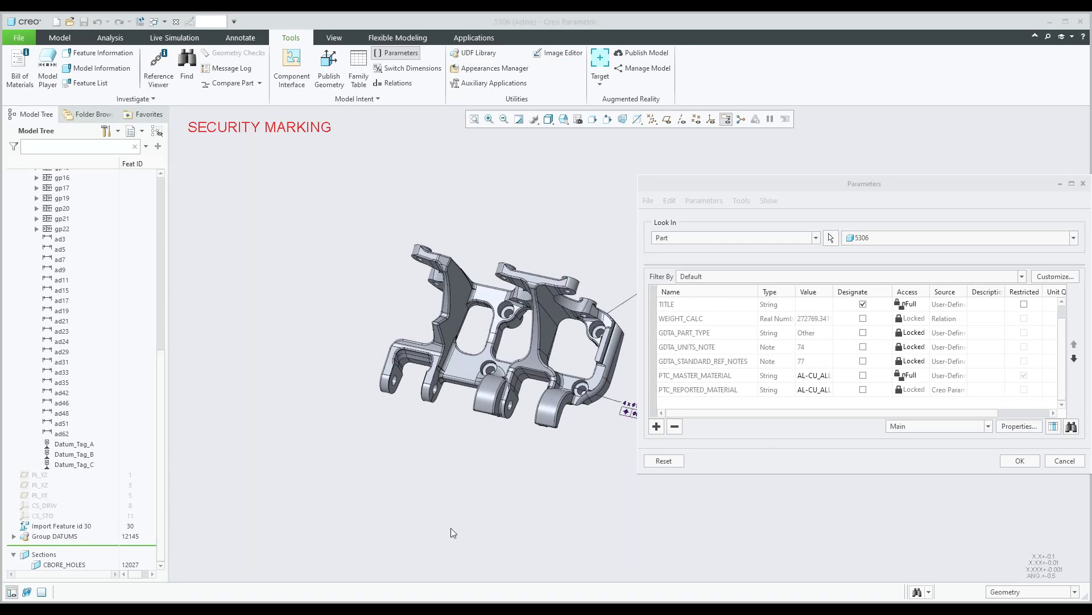
- Switch to PowerPoint to view the closing THANK YOU slide with contact information, and put the presentation away
{"action": "mouse_move", "coordinate": [459, 574]}
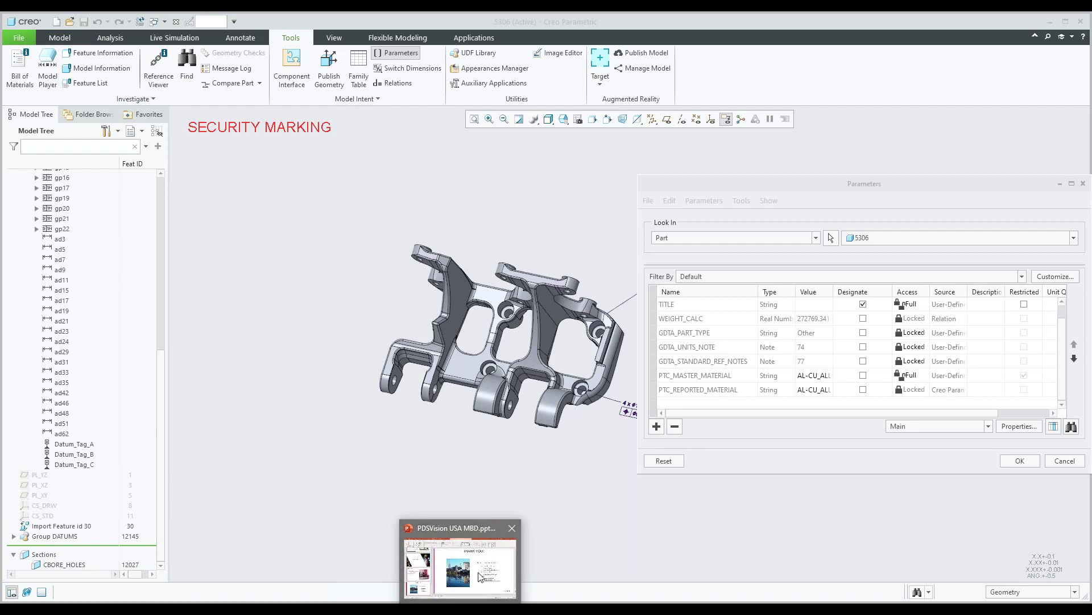
{"action": "left_click", "coordinate": [481, 577]}
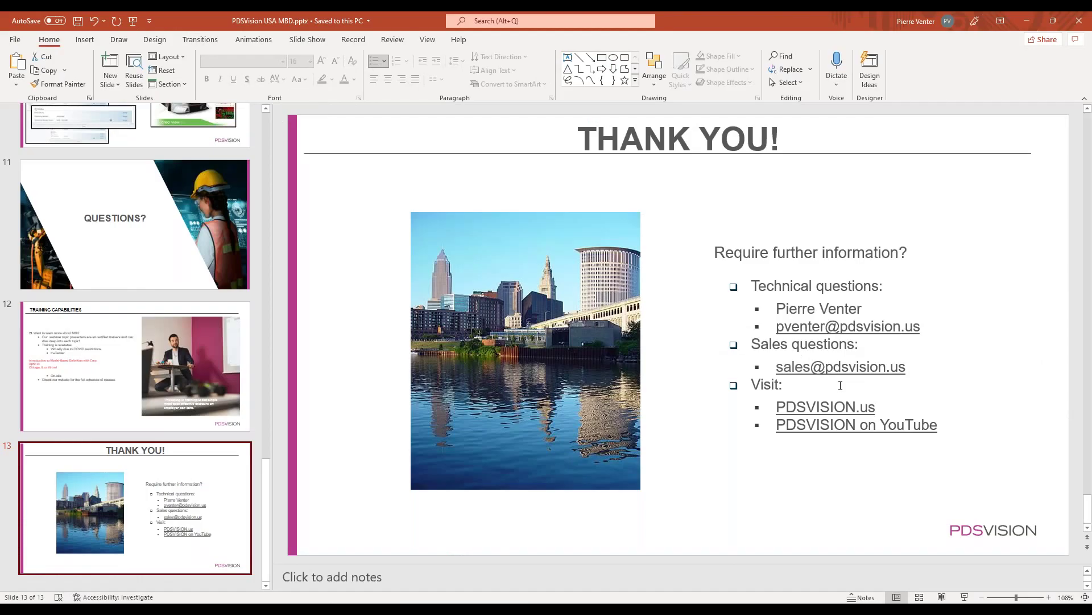
{"action": "left_click", "coordinate": [1028, 23]}
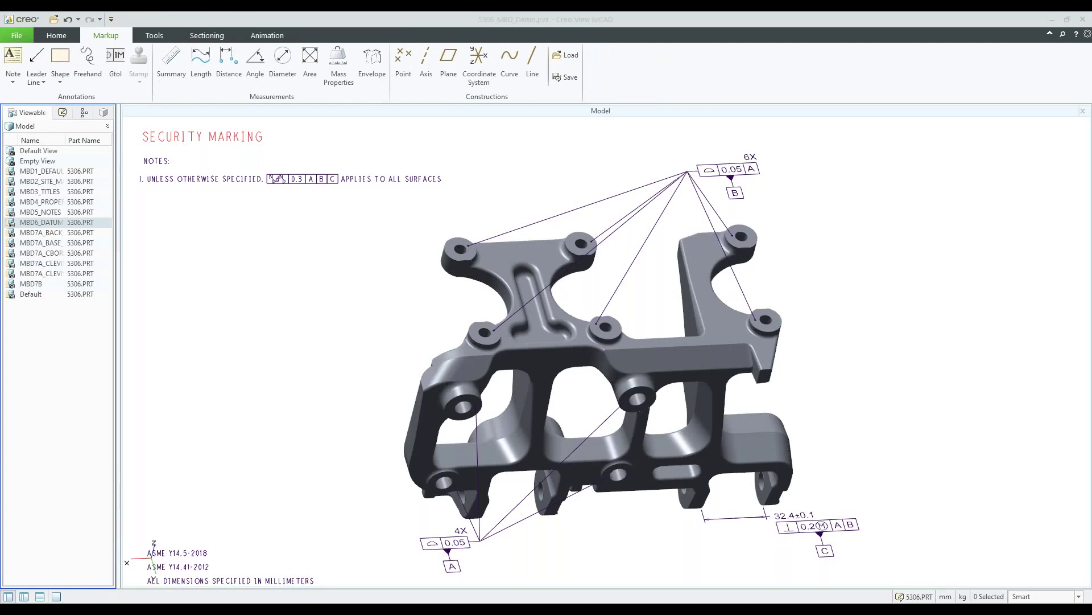
- Switch to Creo View and look over the file-saving options and recent files for 5306_MBD_Demo.pvz without choosing any
{"action": "left_click", "coordinate": [16, 35]}
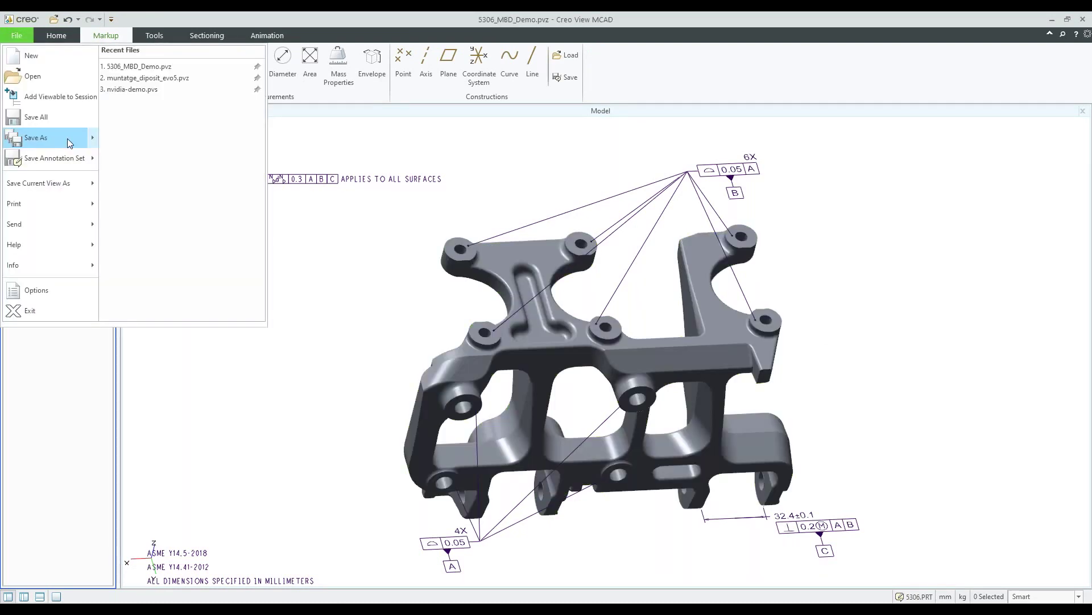
{"action": "mouse_move", "coordinate": [74, 143]}
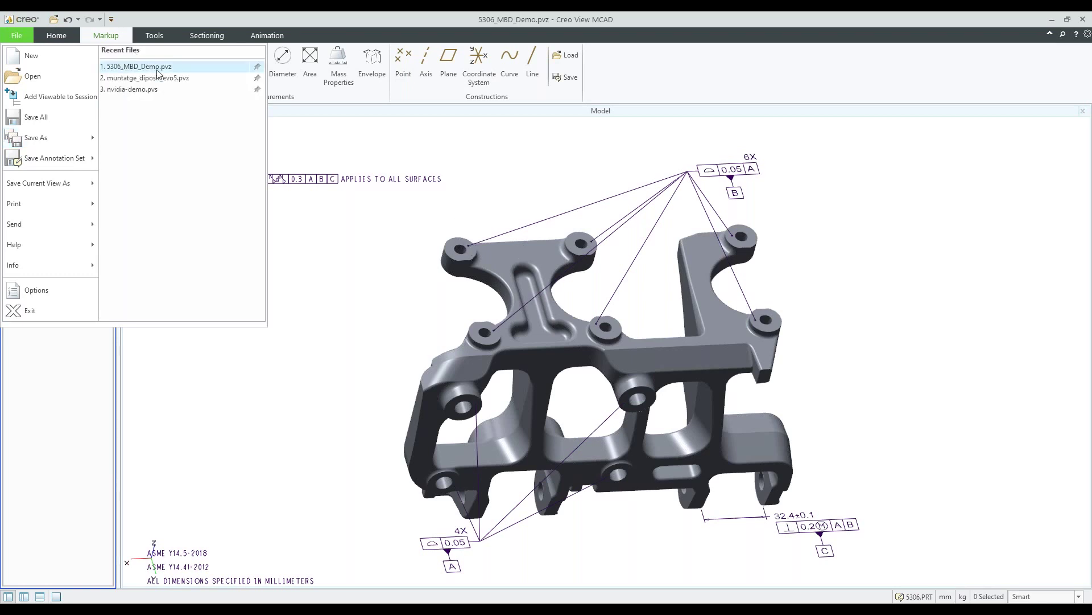
{"action": "left_click", "coordinate": [108, 37]}
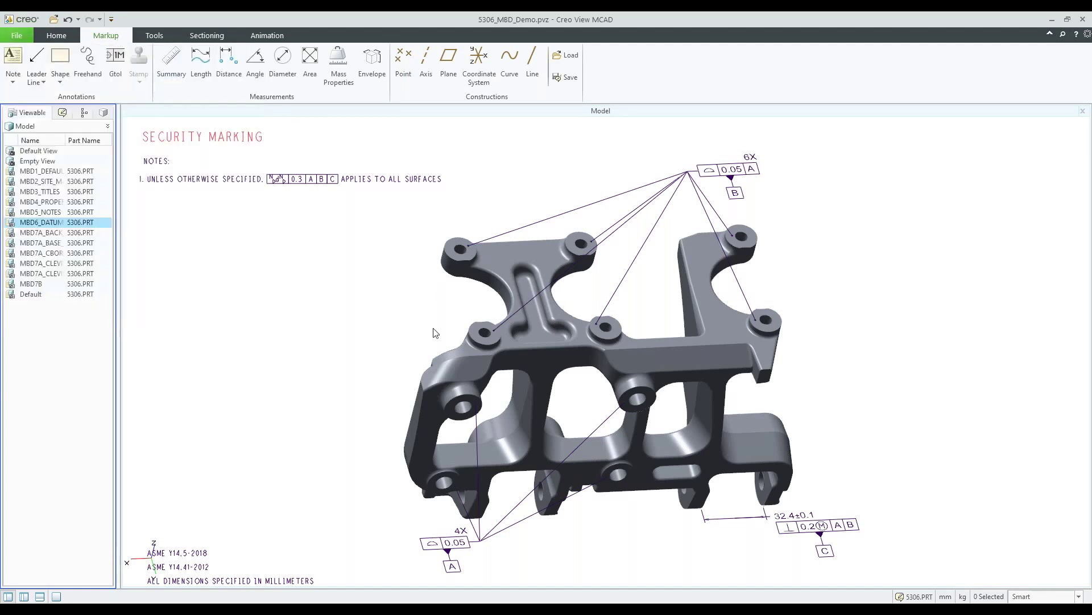
- Examine bracket 5306 and its datum annotations from the reverse side and several oblique angles in the MBD6 datums view
{"action": "mouse_move", "coordinate": [469, 342]}
{"action": "middle_mouse_down"}
{"action": "mouse_move", "coordinate": [609, 344]}
{"action": "mouse_move", "coordinate": [455, 286]}
{"action": "middle_mouse_up"}
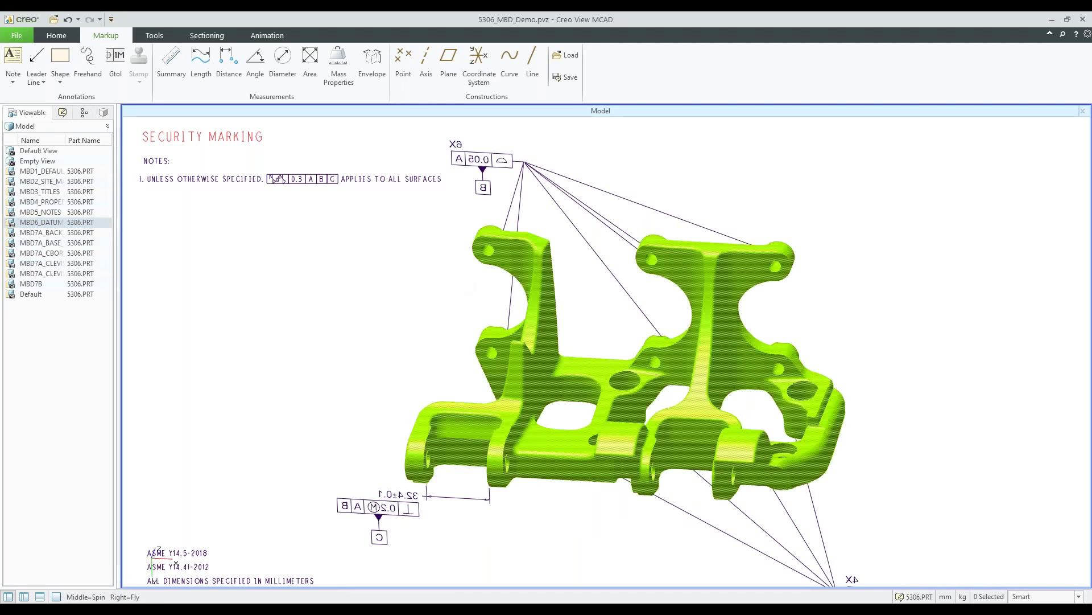
{"action": "scroll", "coordinate": [498, 259], "scroll_direction": "down", "scroll_amount": 5}
{"action": "scroll", "coordinate": [499, 258], "scroll_direction": "up", "scroll_amount": 4}
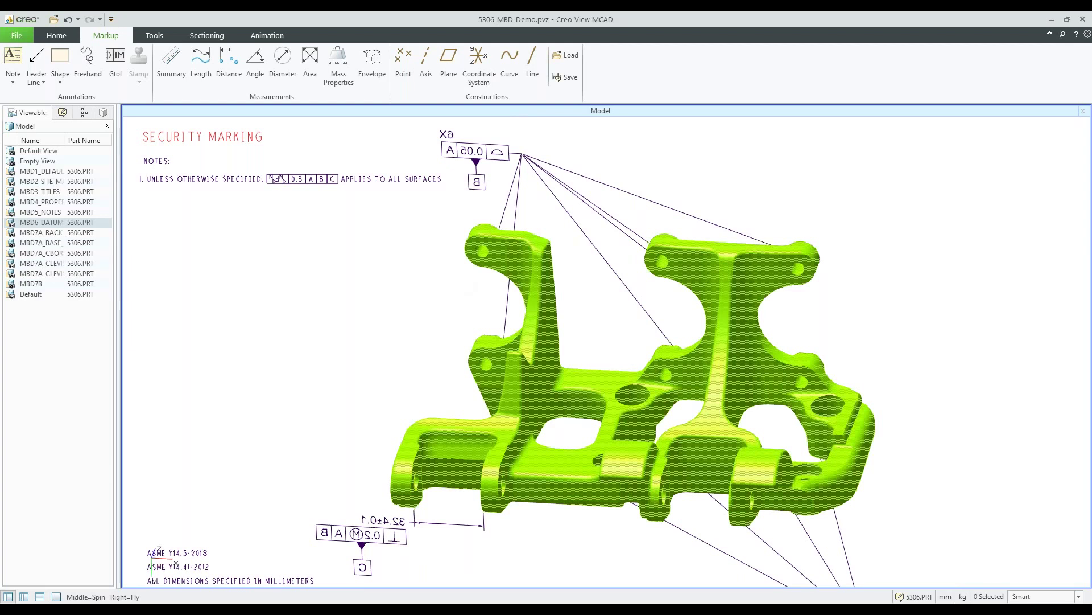
{"action": "scroll", "coordinate": [657, 367], "scroll_direction": "up", "scroll_amount": 2}
{"action": "mouse_move", "coordinate": [392, 441]}
{"action": "middle_mouse_down"}
{"action": "mouse_move", "coordinate": [384, 444]}
{"action": "mouse_move", "coordinate": [532, 377]}
{"action": "mouse_move", "coordinate": [538, 387]}
{"action": "middle_mouse_up"}
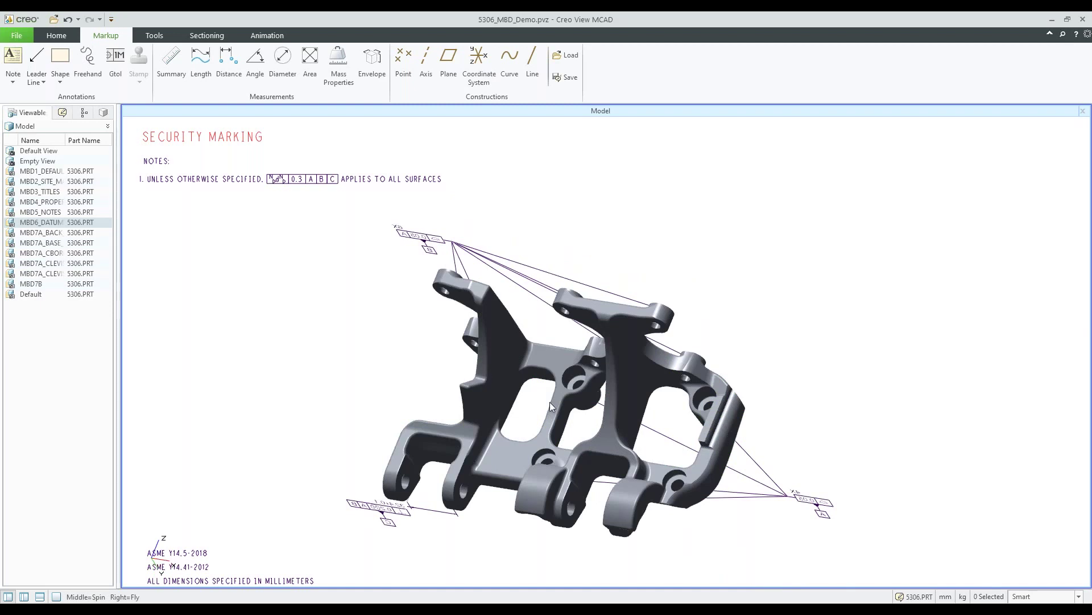
{"action": "scroll", "coordinate": [550, 402], "scroll_direction": "up", "scroll_amount": 2}
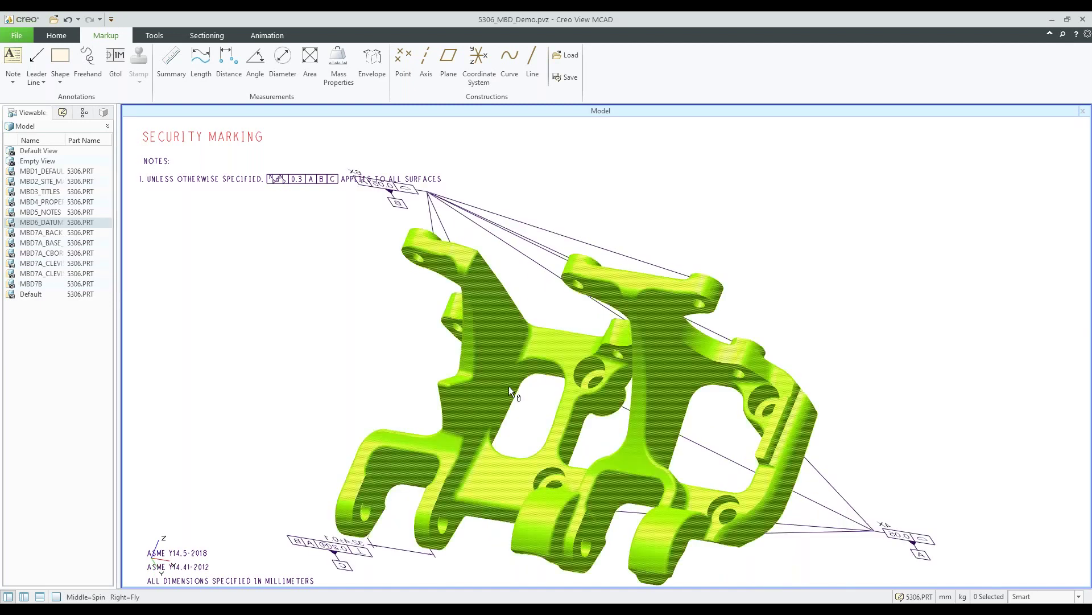
{"action": "scroll", "coordinate": [509, 386], "scroll_direction": "down", "scroll_amount": 2}
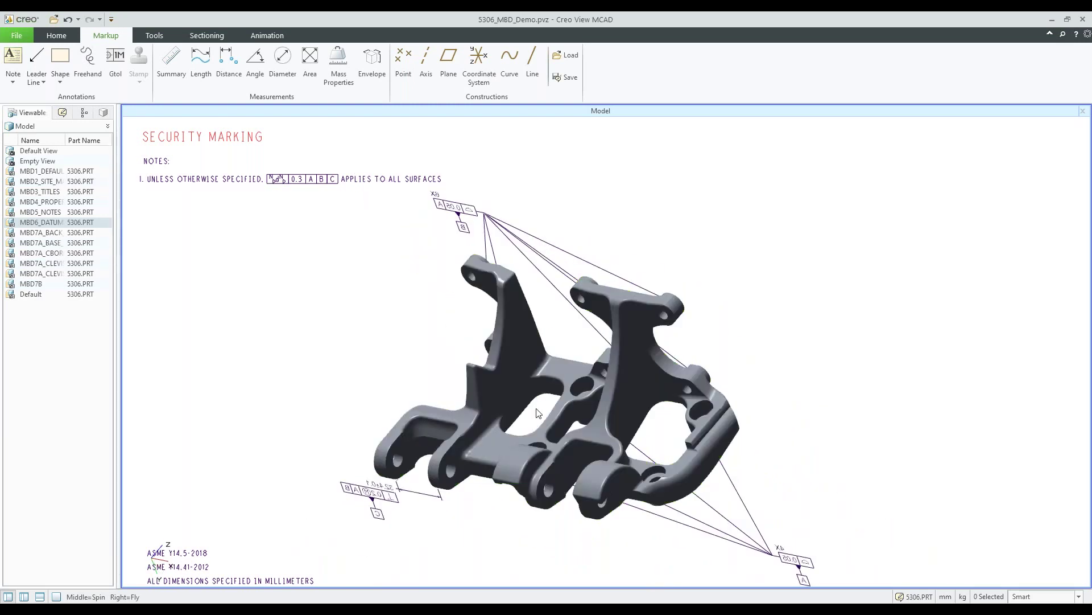
{"action": "middle_click_drag", "start_coordinate": [537, 372], "coordinate": [549, 364]}
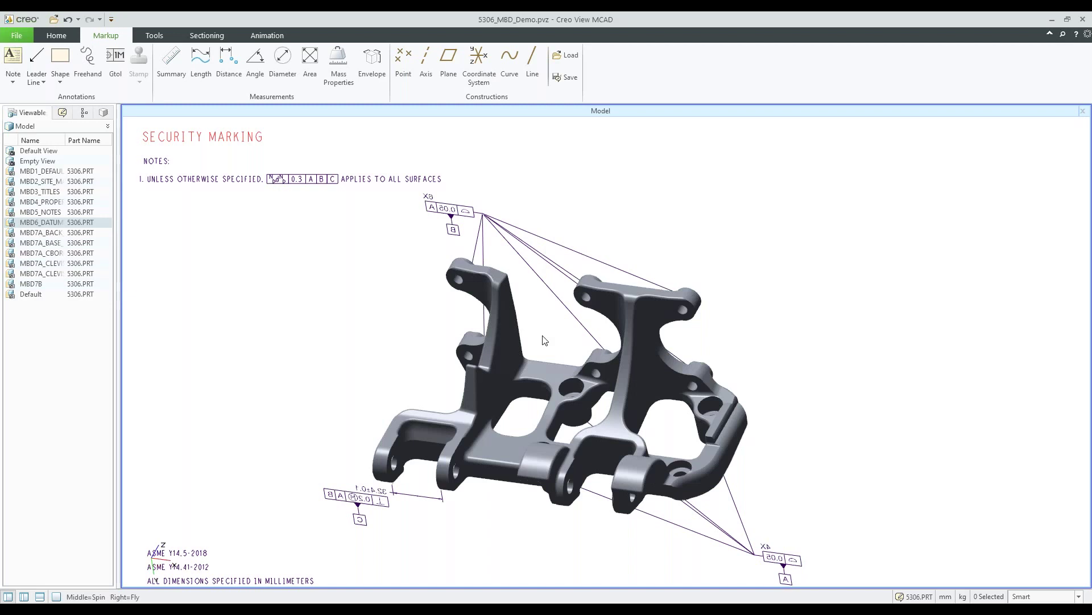
{"action": "scroll", "coordinate": [543, 340], "scroll_direction": "down", "scroll_amount": 2}
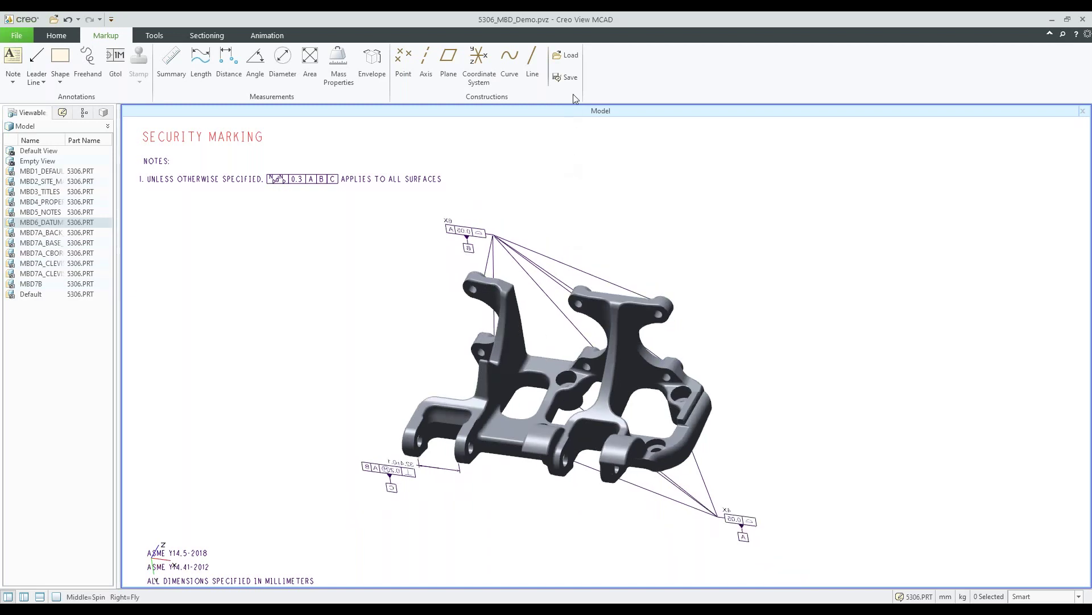
- View the options for saving construction geometry from the published bracket and cancel without saving
{"action": "left_click", "coordinate": [569, 78]}
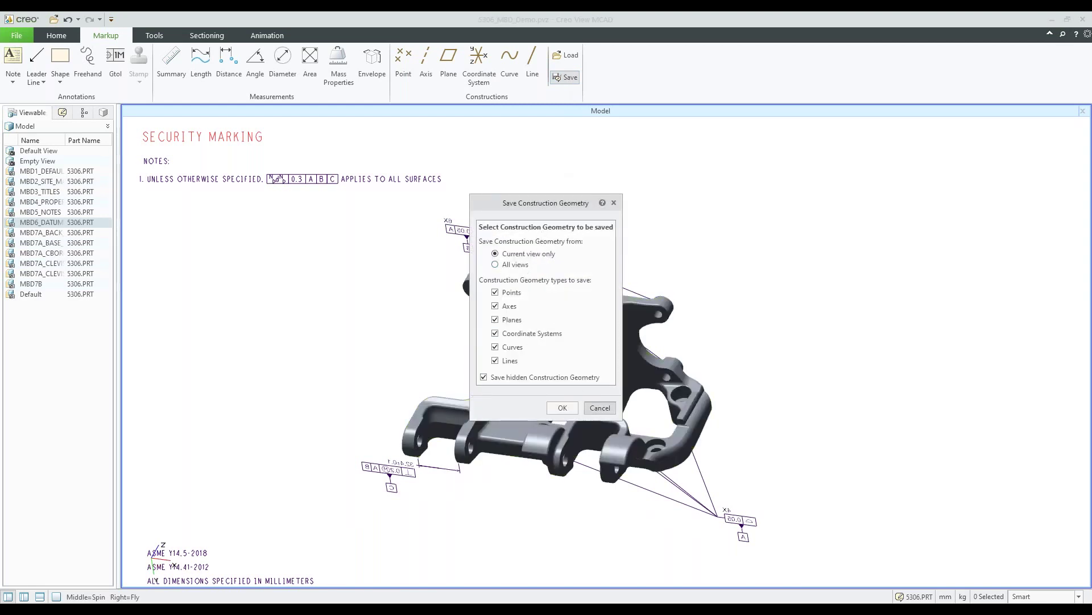
{"action": "left_click", "coordinate": [600, 407]}
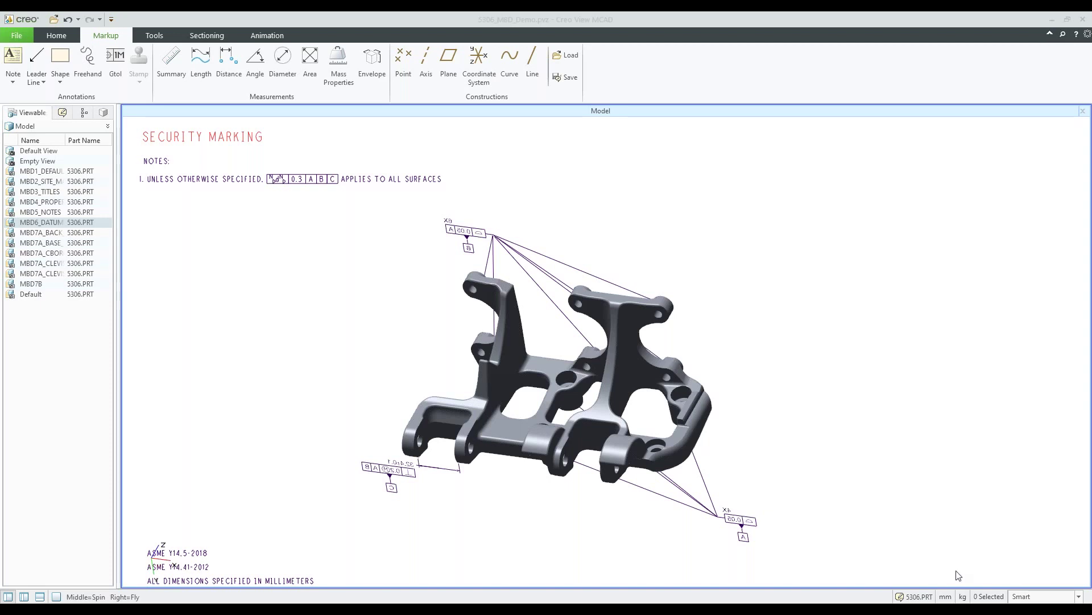
- Switch to part 5306 in Creo Parametric, view the Save a Copy dialog with the STEP (*.stp) file type, and cancel it
{"action": "mouse_move", "coordinate": [487, 612]}
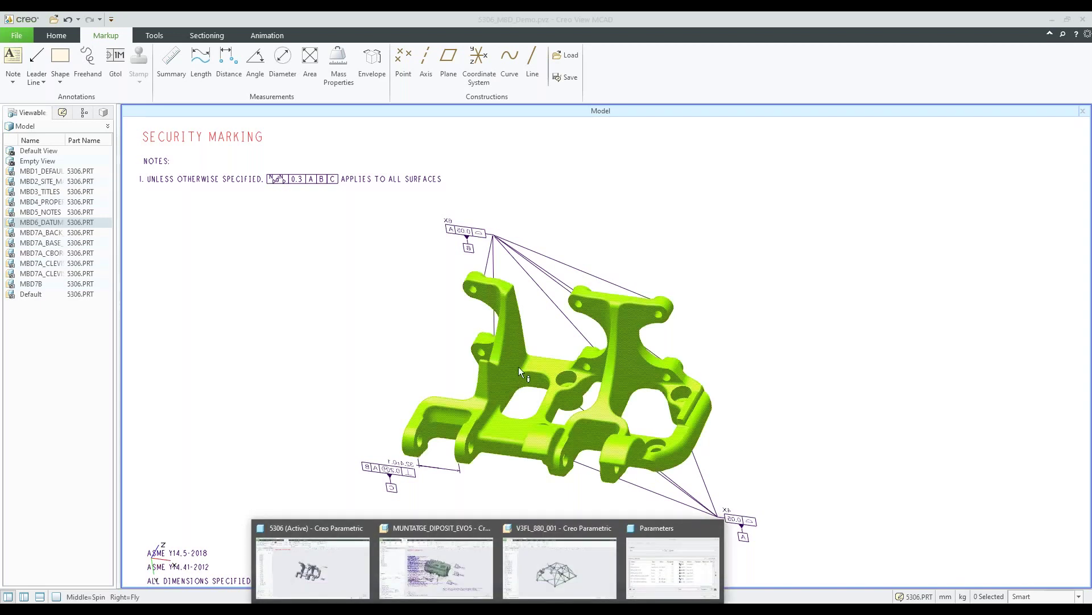
{"action": "left_click", "coordinate": [349, 549]}
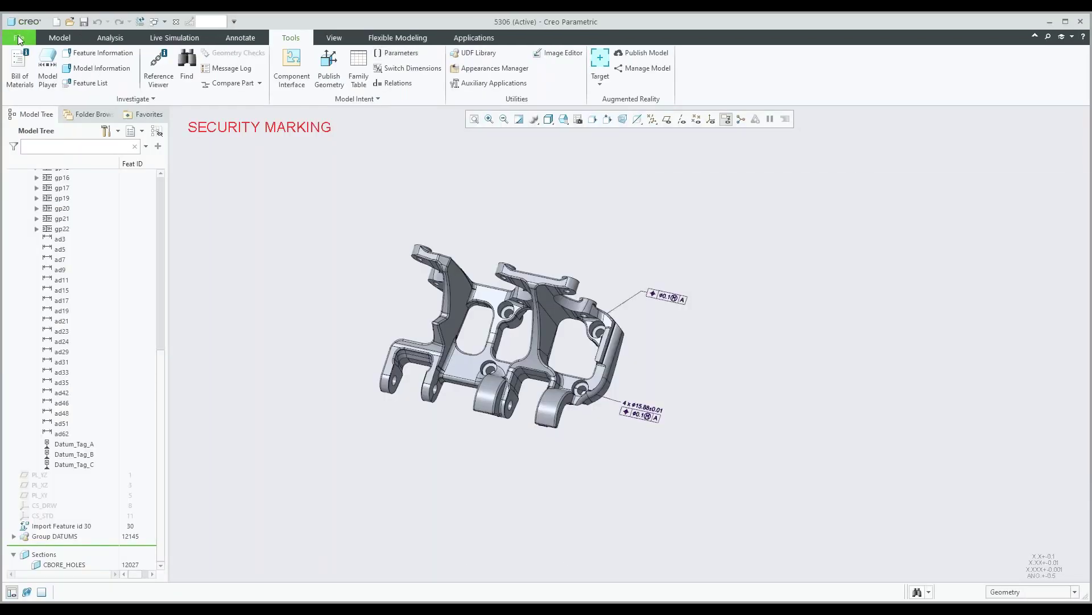
{"action": "left_click", "coordinate": [19, 38]}
{"action": "mouse_move", "coordinate": [35, 128]}
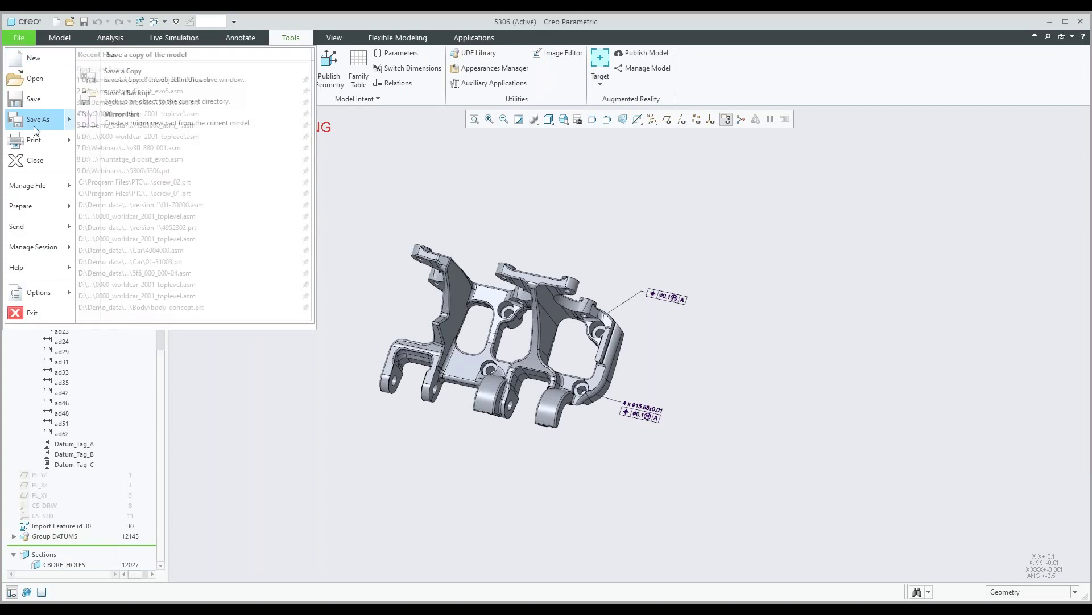
{"action": "left_click", "coordinate": [120, 77]}
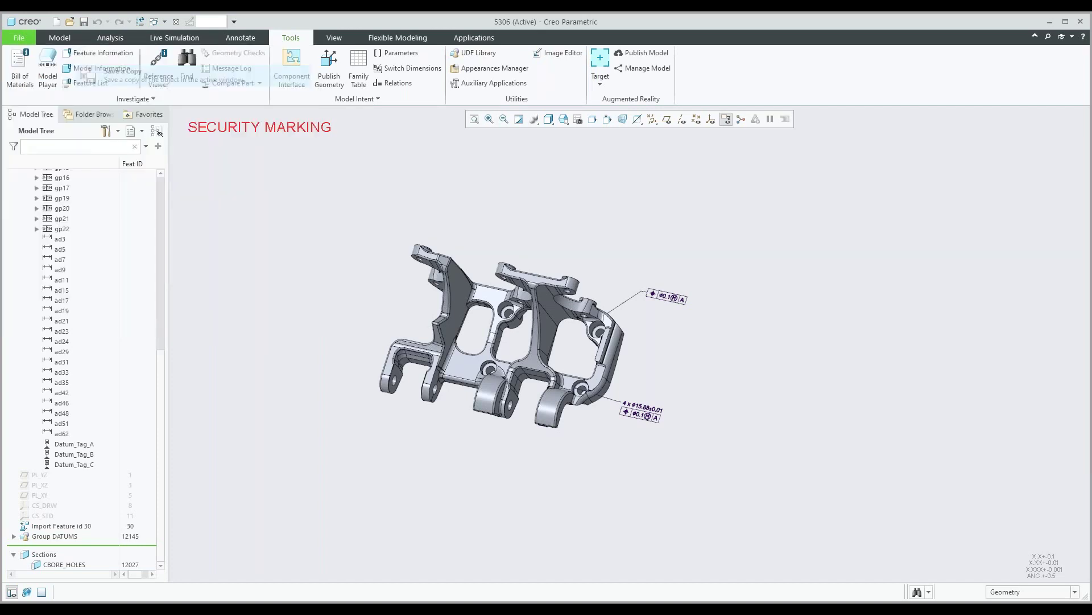
{"action": "left_click", "coordinate": [408, 268]}
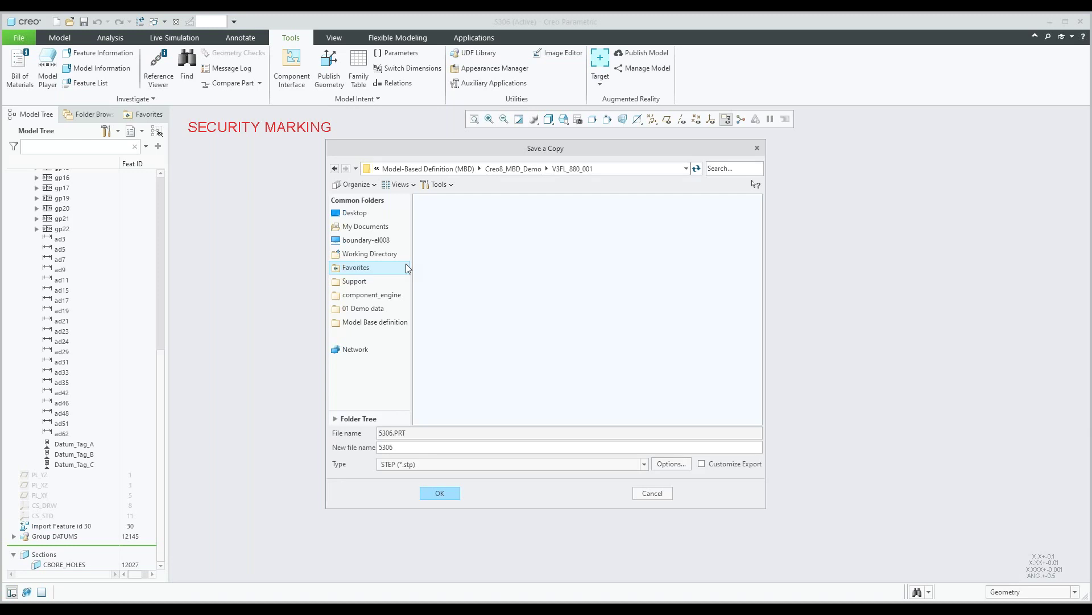
{"action": "left_click", "coordinate": [650, 494]}
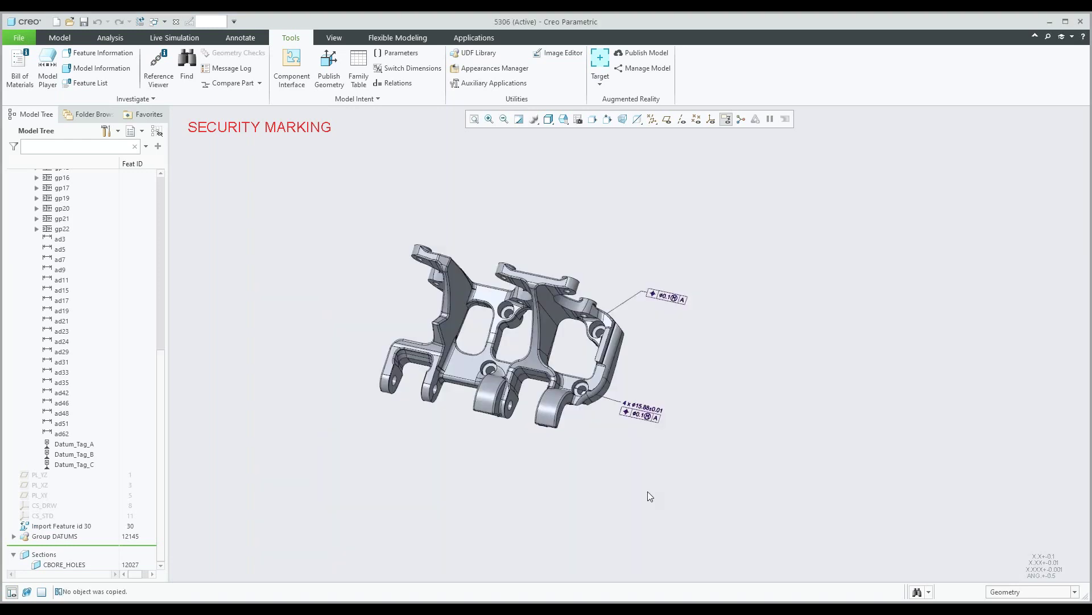